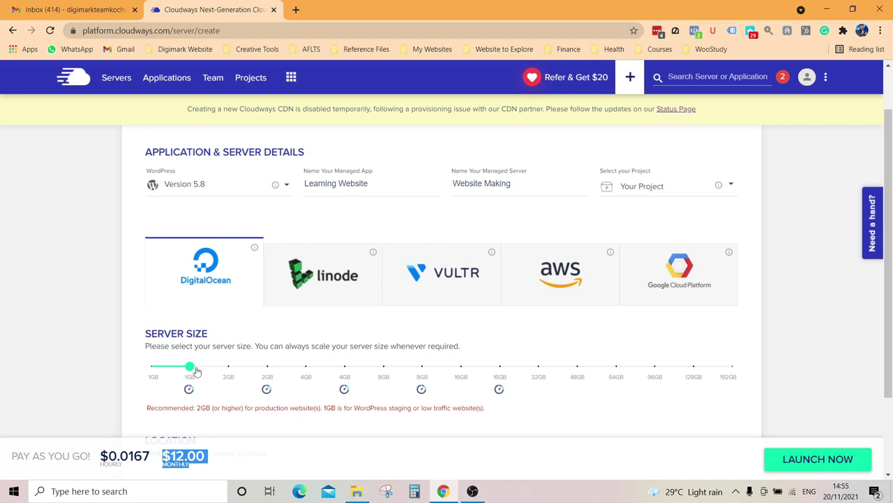
pyautogui.click(439, 289)
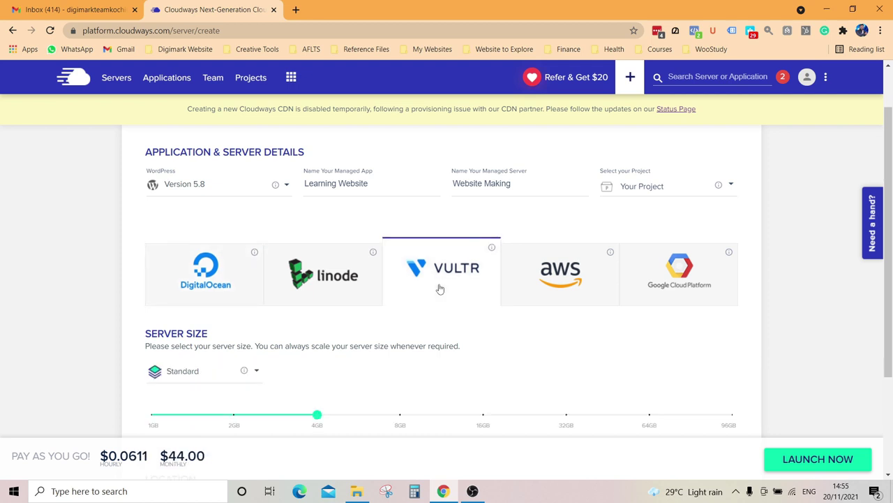
pyautogui.moveTo(317, 415); pyautogui.dragTo(151, 416)
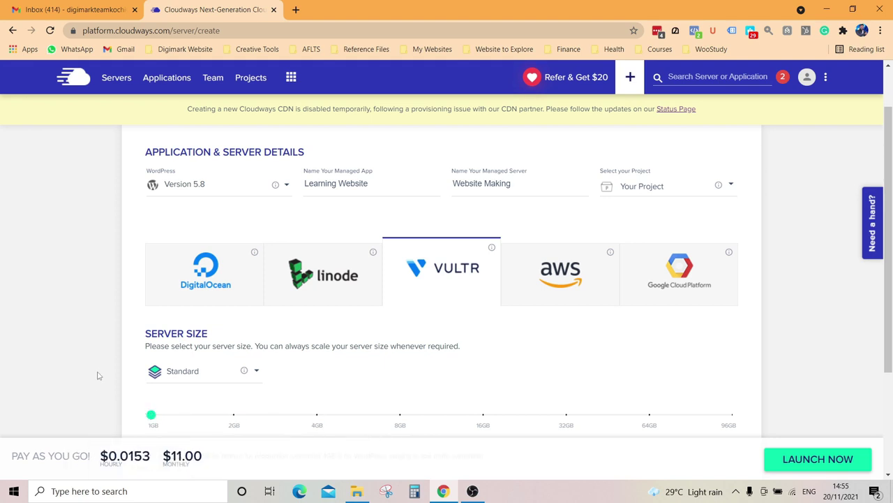
pyautogui.scroll(-1, 101, 375)
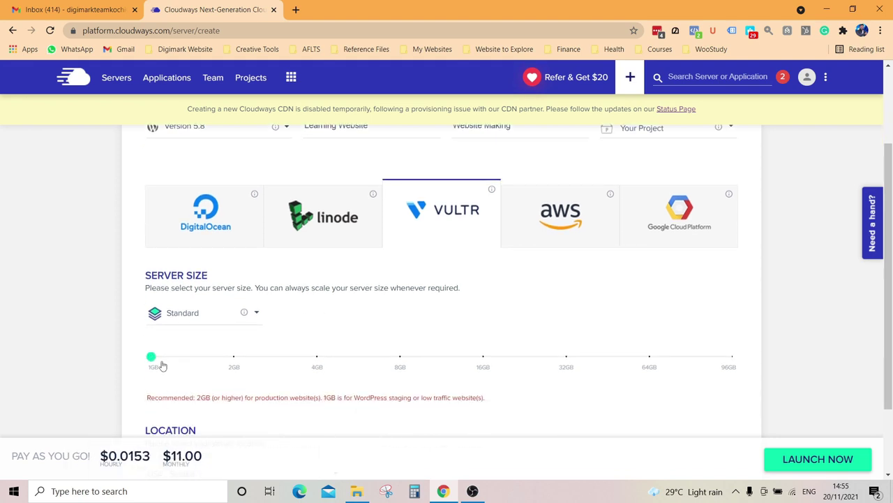
pyautogui.moveTo(151, 364); pyautogui.dragTo(234, 362)
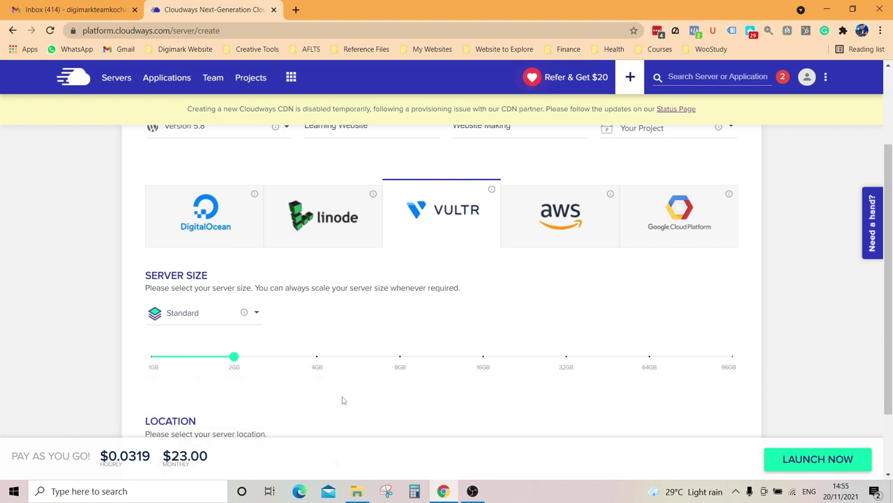
# Step: Switch to AWS and set the Small size, noting the $36.51 monthly price
pyautogui.click(557, 226)
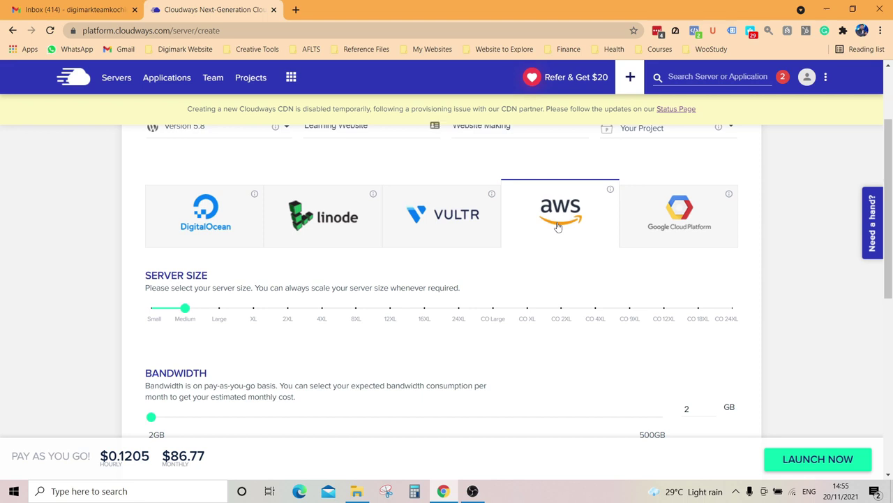
pyautogui.moveTo(187, 311); pyautogui.dragTo(150, 312)
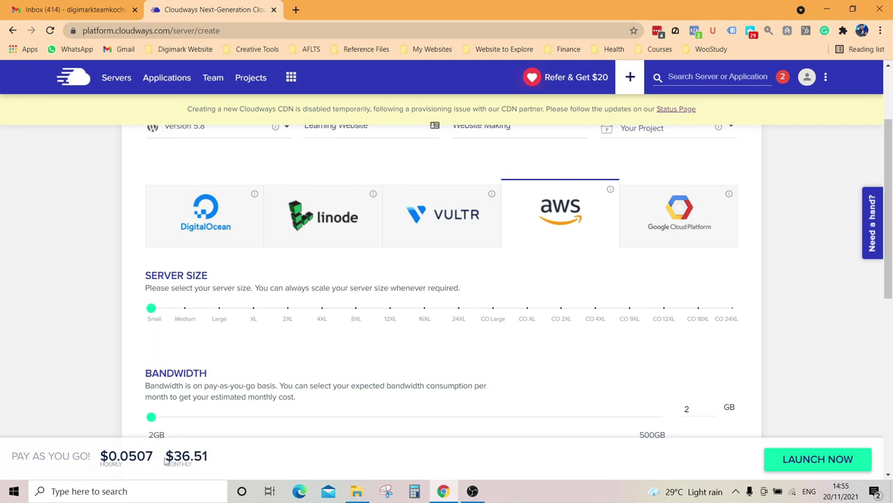
pyautogui.moveTo(174, 457); pyautogui.dragTo(218, 459)
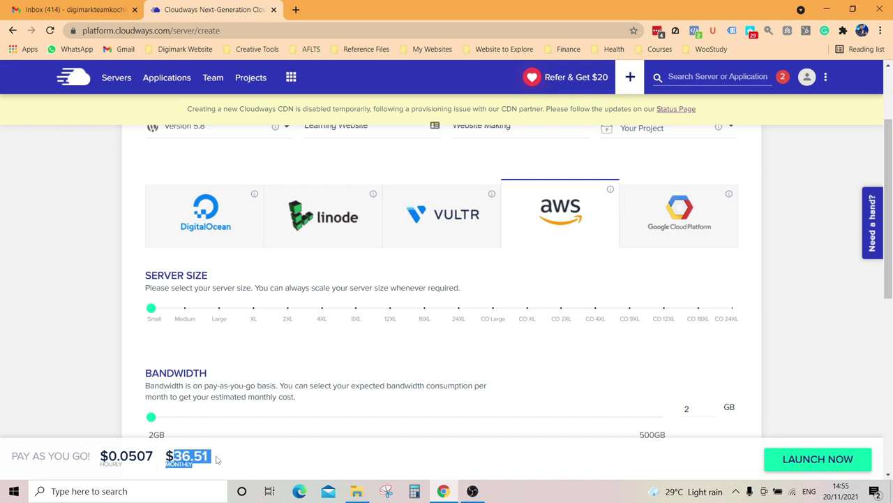
pyautogui.moveTo(149, 319)
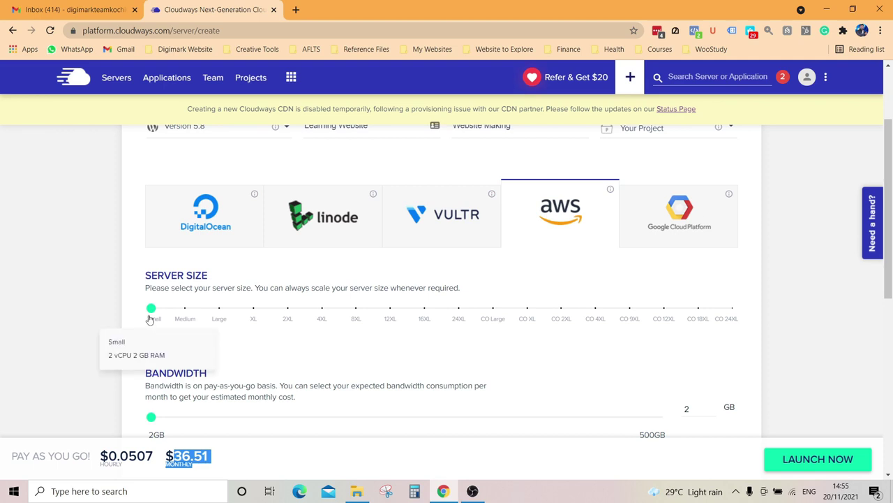
# Step: Select DigitalOcean and reduce the server size to 1GB
pyautogui.click(206, 239)
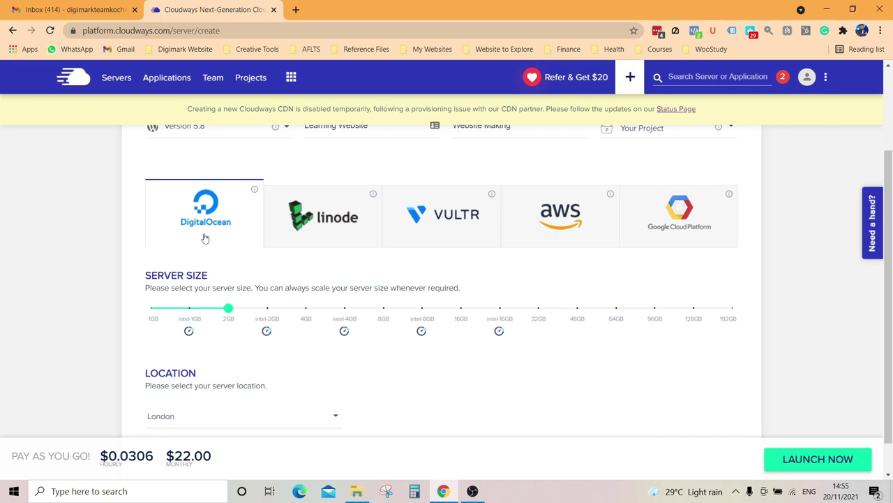
pyautogui.moveTo(229, 311); pyautogui.dragTo(150, 312)
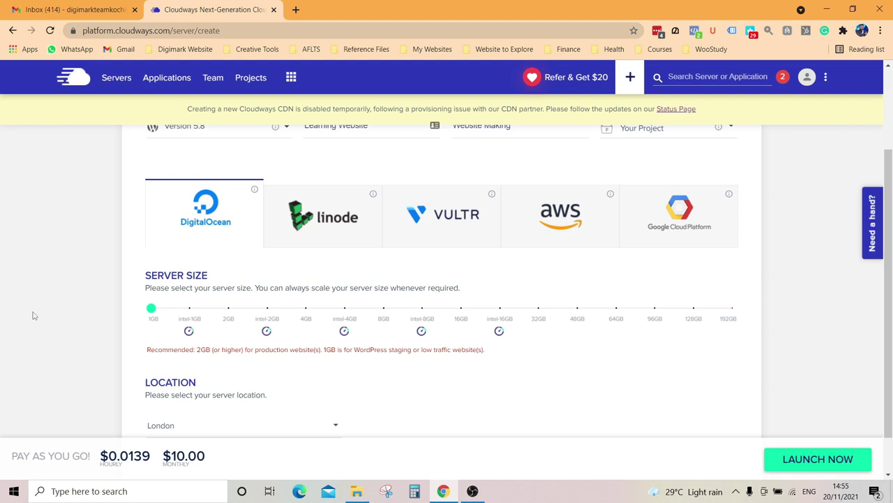
pyautogui.scroll(-1, 33, 315)
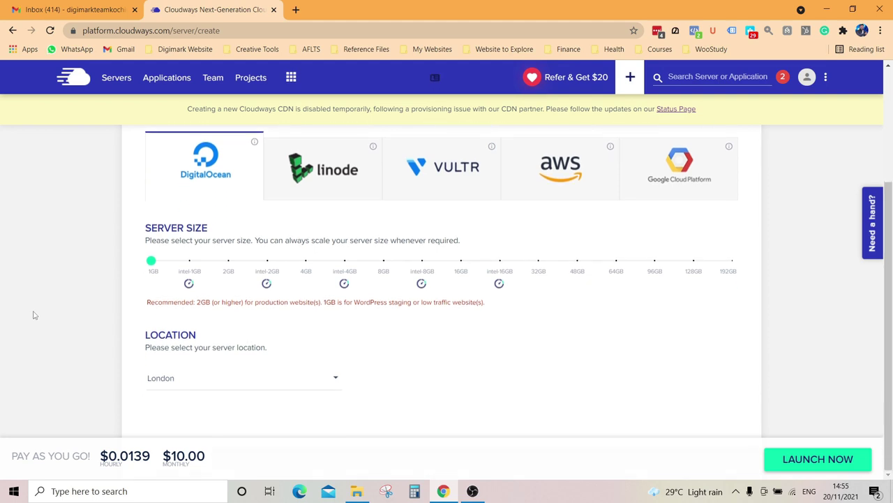
pyautogui.moveTo(198, 302); pyautogui.dragTo(327, 305)
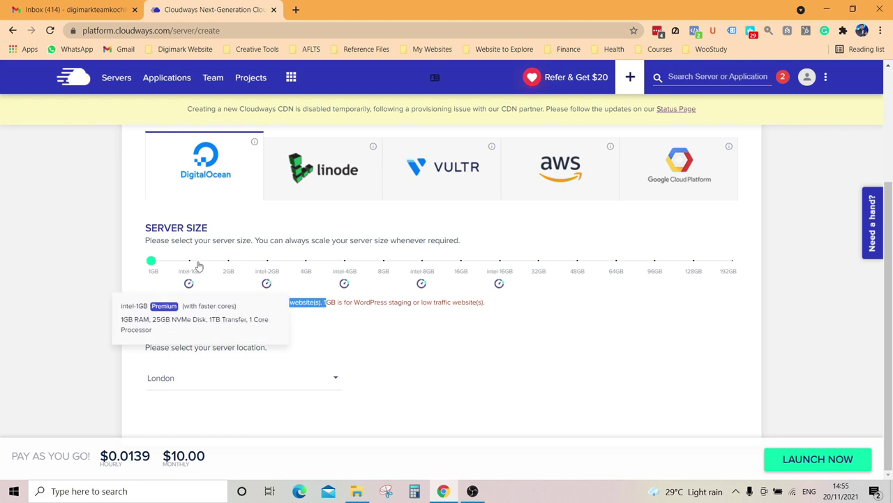
pyautogui.moveTo(228, 266)
pyautogui.click(109, 277)
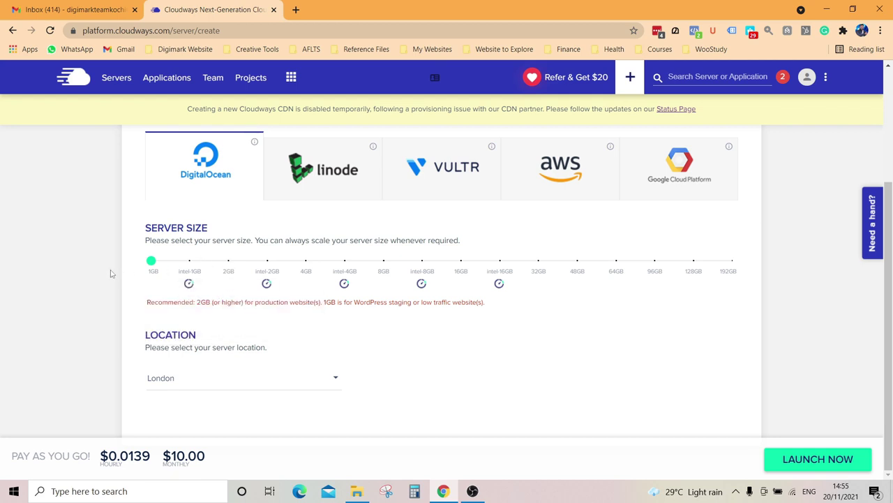
# Step: Choose Bangalore as the server location and launch the server
pyautogui.click(229, 383)
pyautogui.scroll(-3, 295, 398)
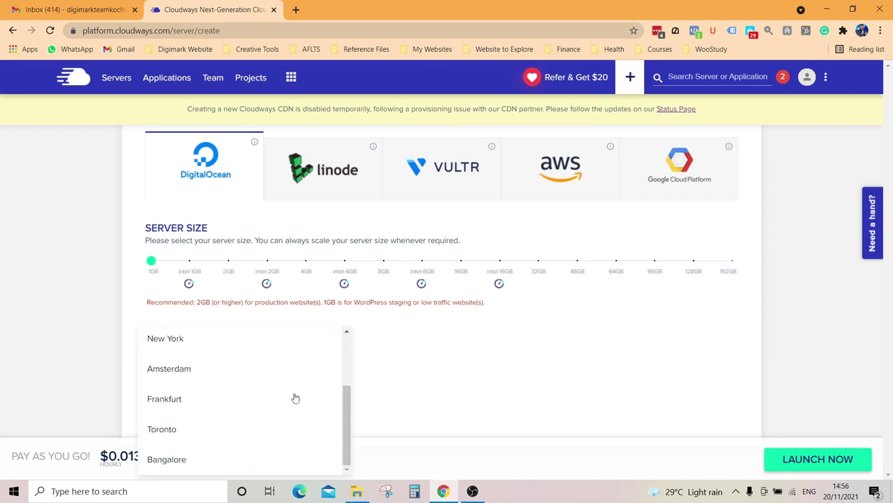
pyautogui.click(186, 466)
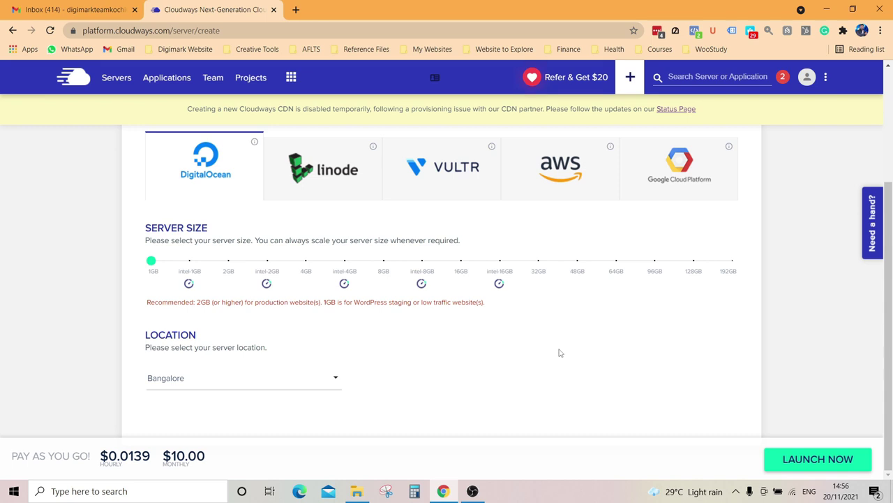
pyautogui.click(814, 462)
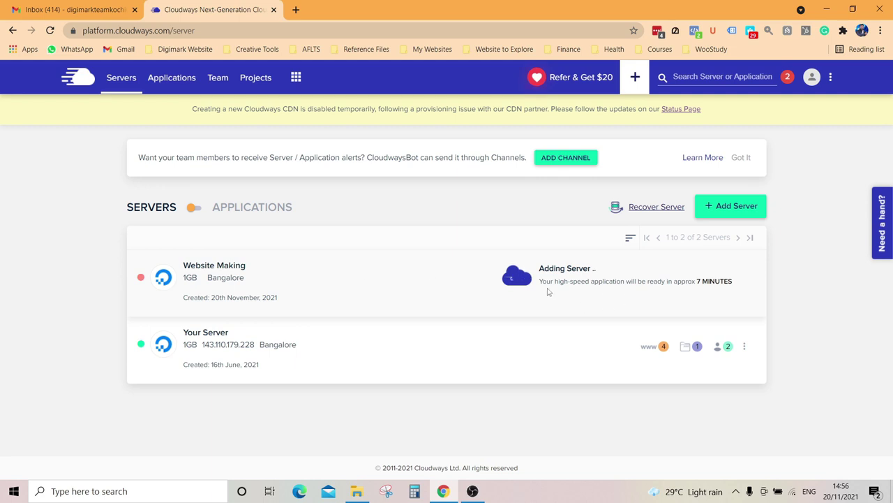
# Step: Wait for Website Making to finish provisioning, highlighting the time estimate meanwhile
pyautogui.moveTo(539, 282); pyautogui.dragTo(745, 285)
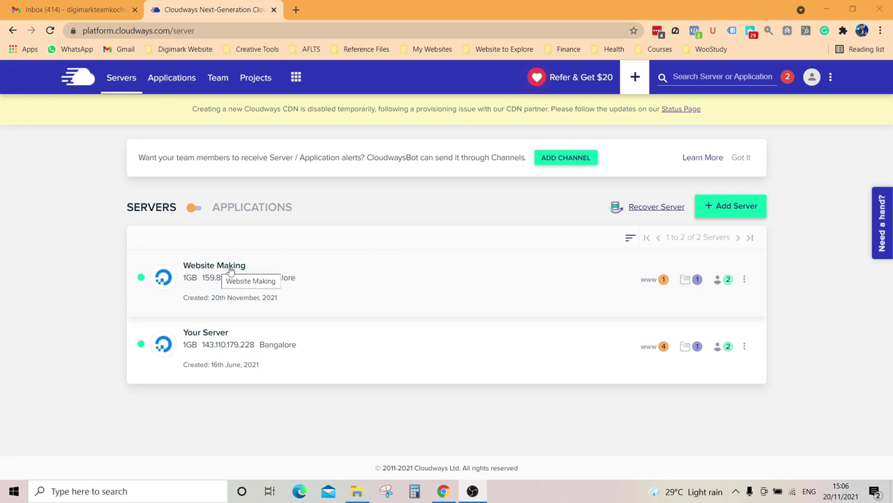
# Step: Open the Website Making server's Manage Services and enable New Relic monitoring
pyautogui.click(231, 270)
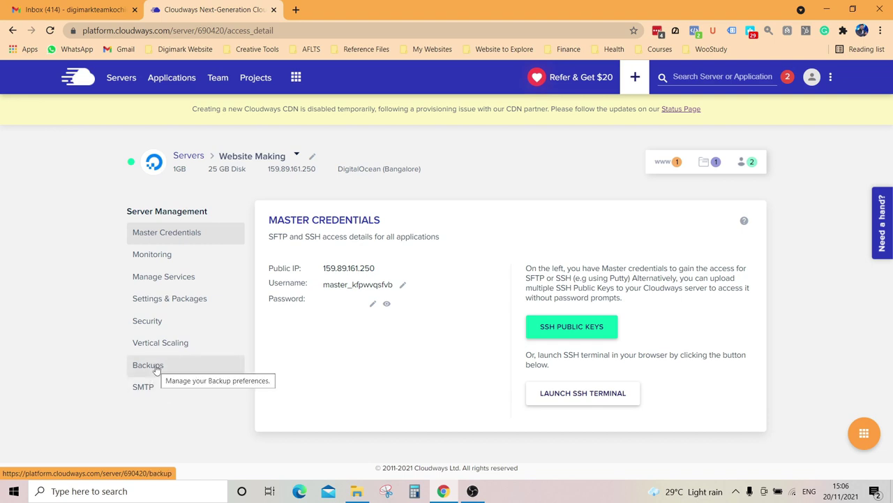
pyautogui.click(174, 281)
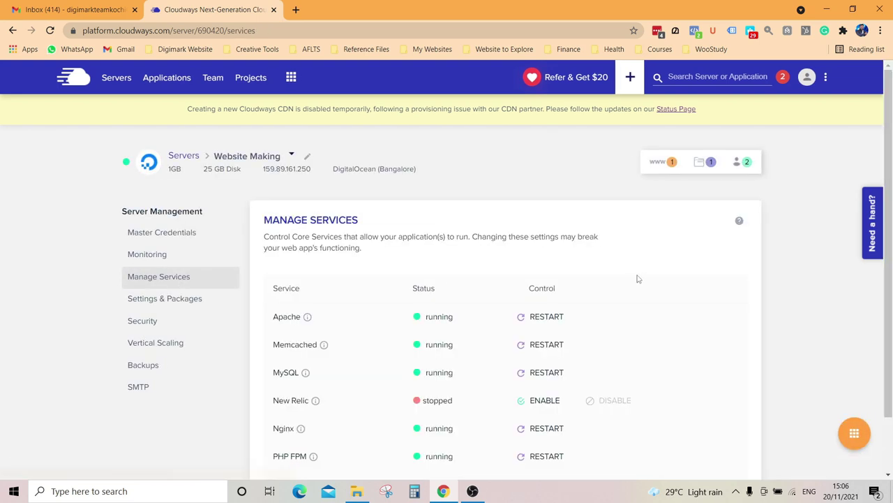
pyautogui.scroll(-1, 633, 296)
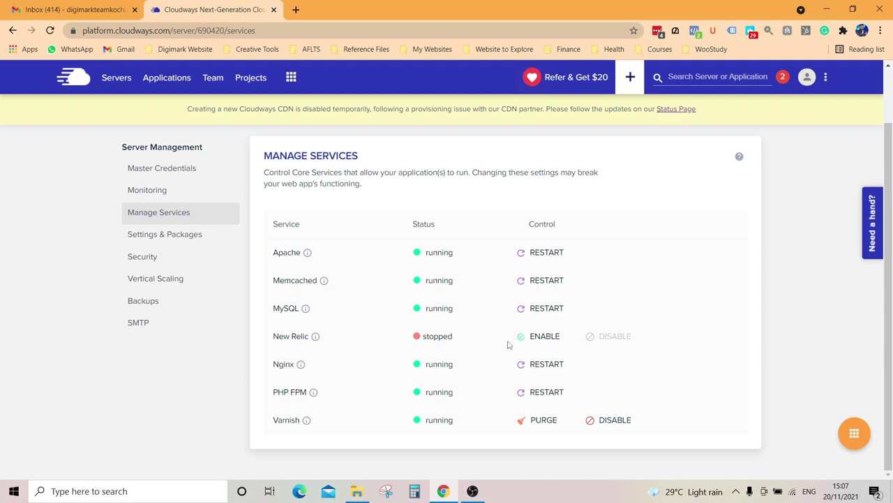
pyautogui.click(537, 338)
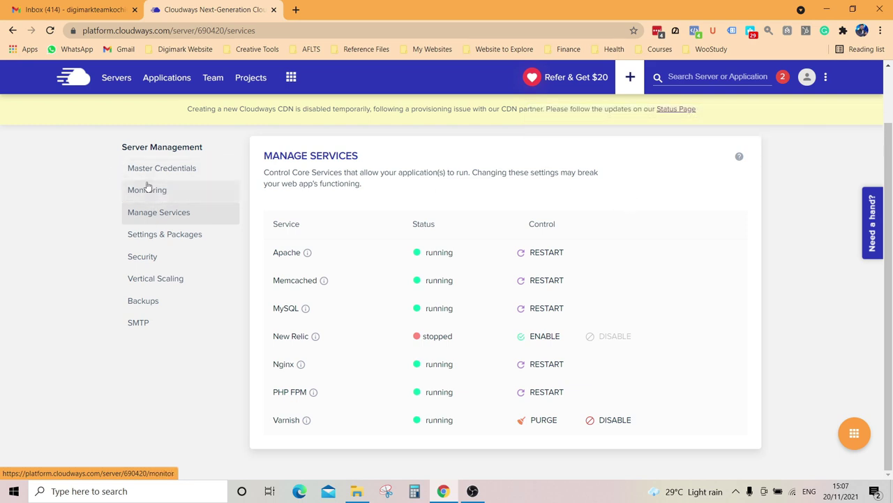
# Step: Return to Master Credentials, then go to the Applications list
pyautogui.click(165, 171)
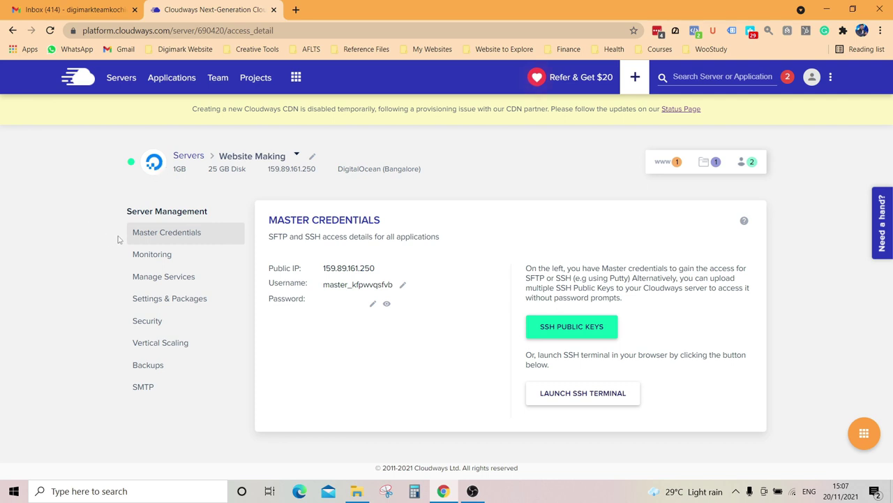
pyautogui.click(275, 159)
pyautogui.click(427, 144)
pyautogui.click(169, 83)
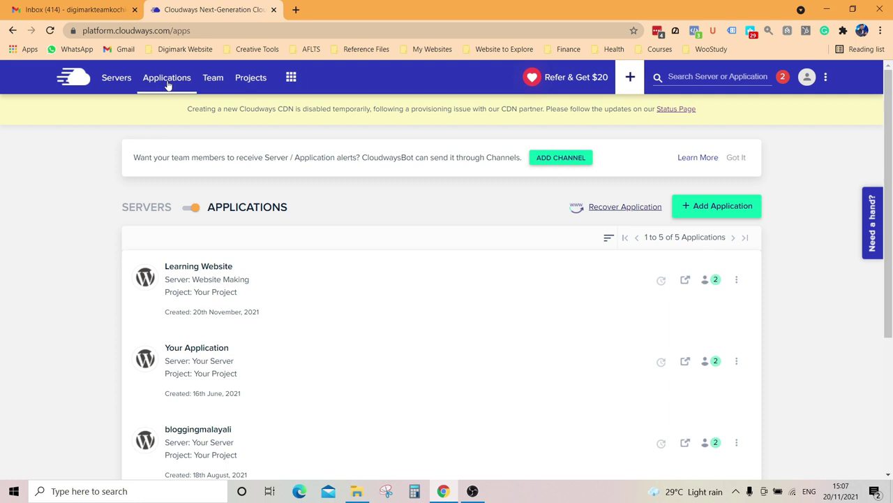
# Step: Open the Learning Website app from the Applications list
pyautogui.scroll(-3, 424, 295)
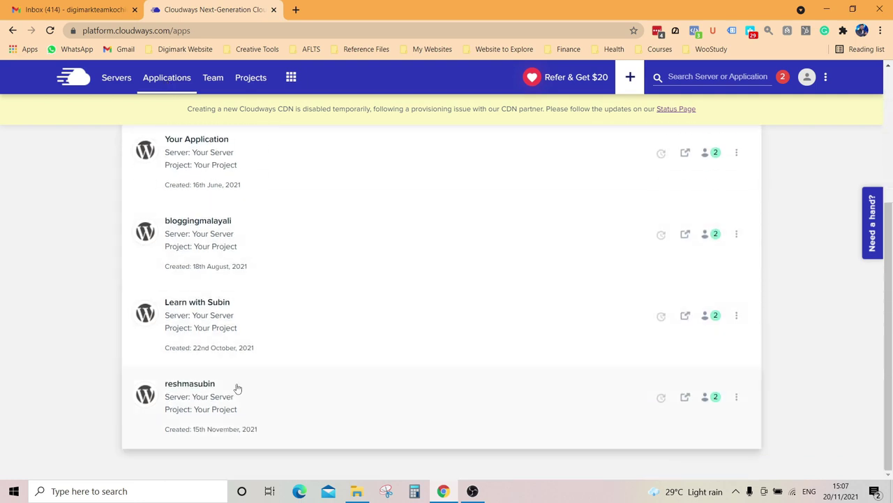
pyautogui.scroll(3, 247, 349)
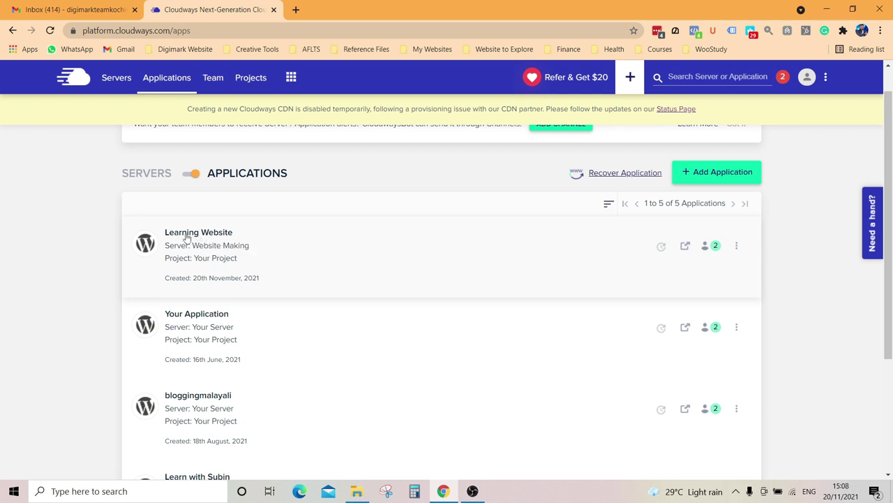
pyautogui.click(185, 234)
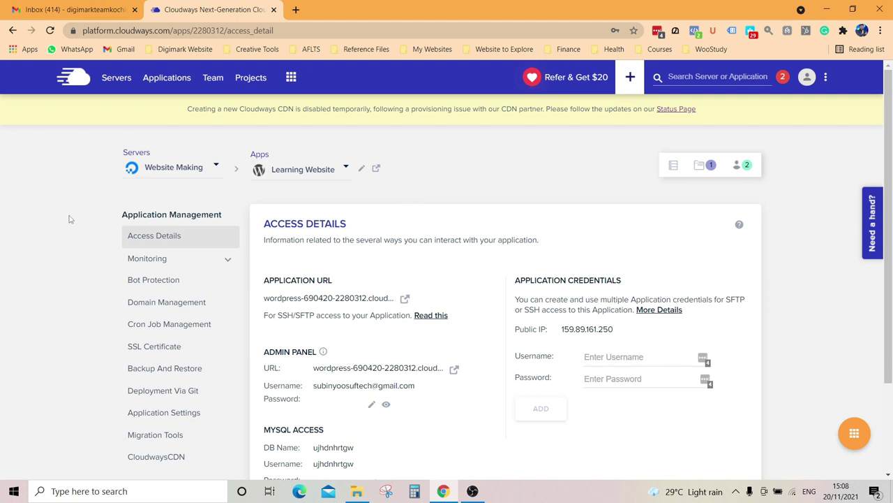
# Step: Keep Website Making and Learning Website selected in the server and app dropdowns
pyautogui.click(184, 171)
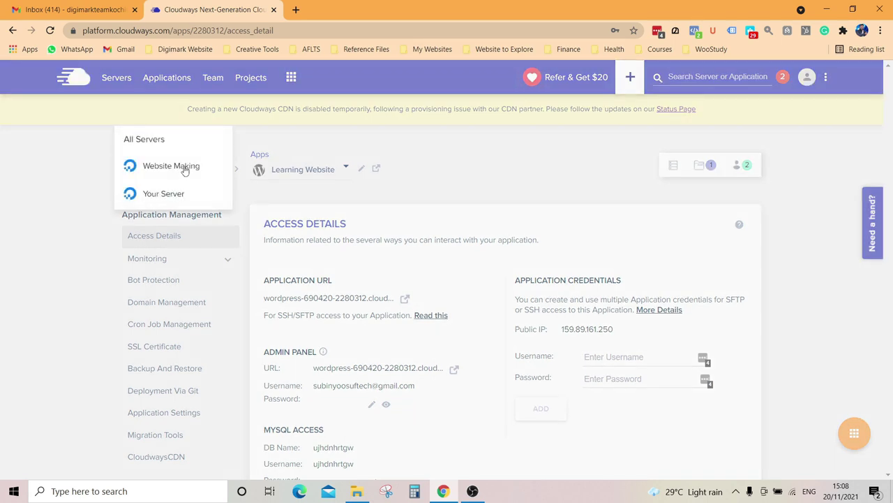
pyautogui.click(185, 171)
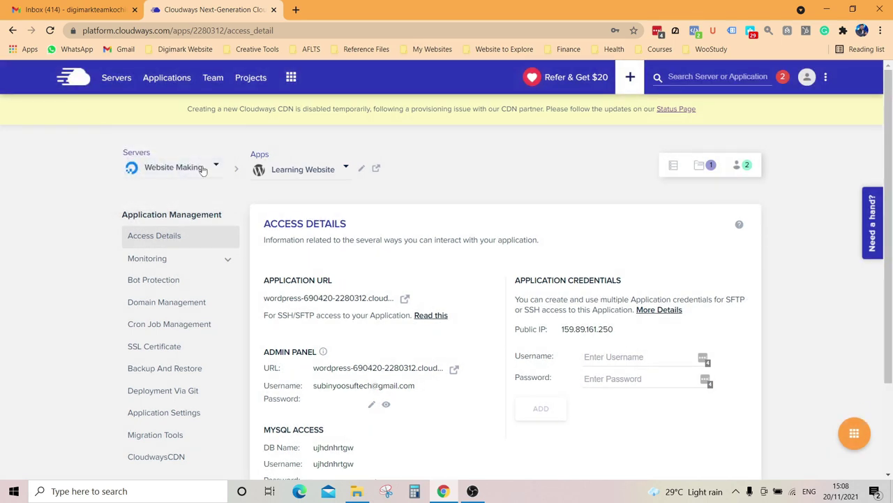
pyautogui.click(312, 171)
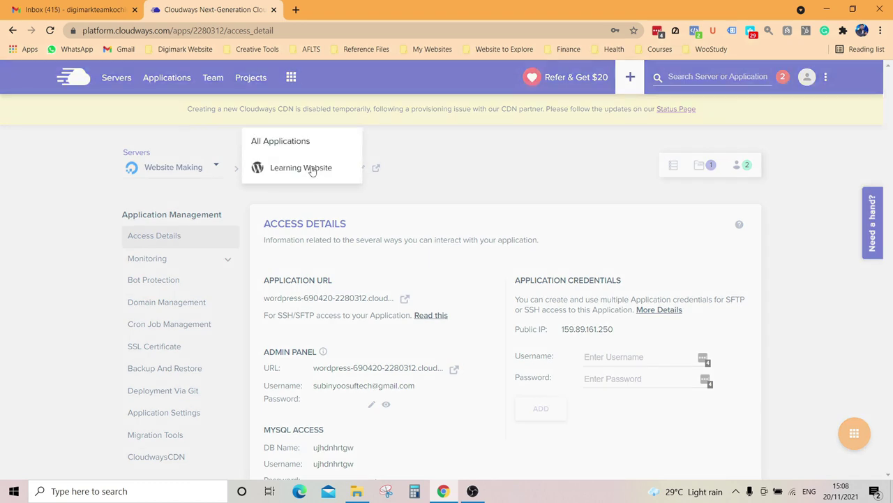
pyautogui.click(301, 171)
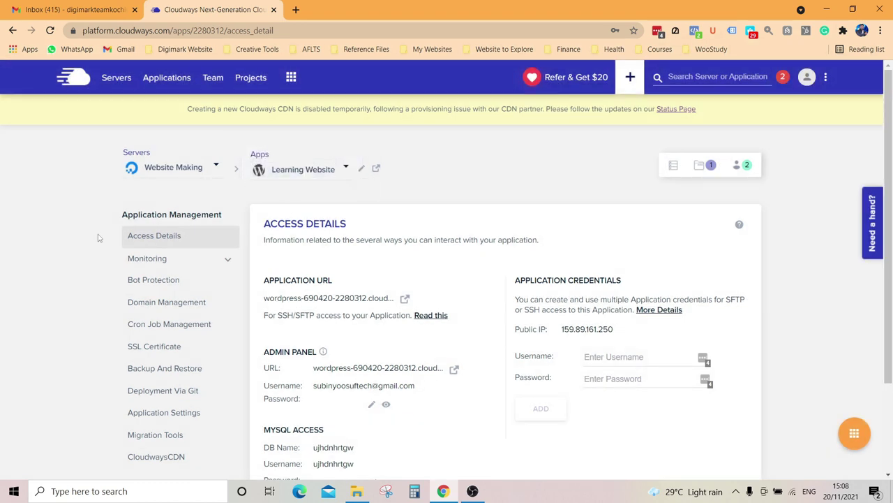
pyautogui.scroll(-2, 115, 232)
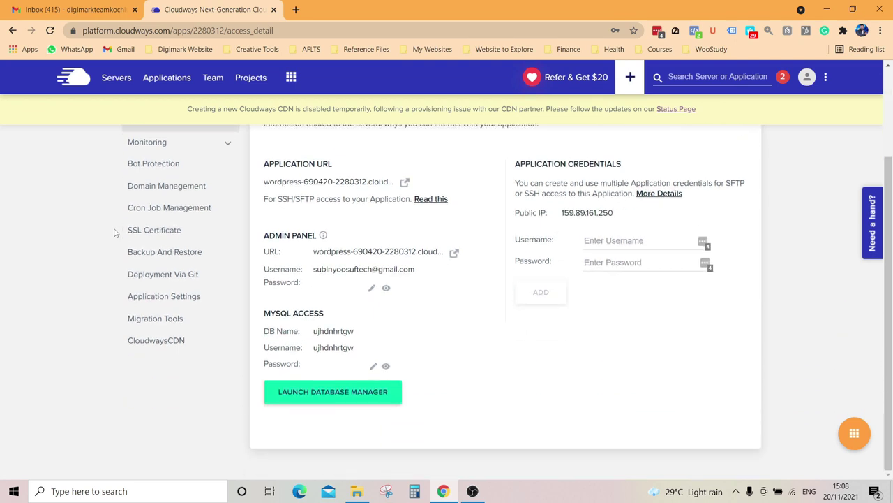
pyautogui.scroll(1, 339, 229)
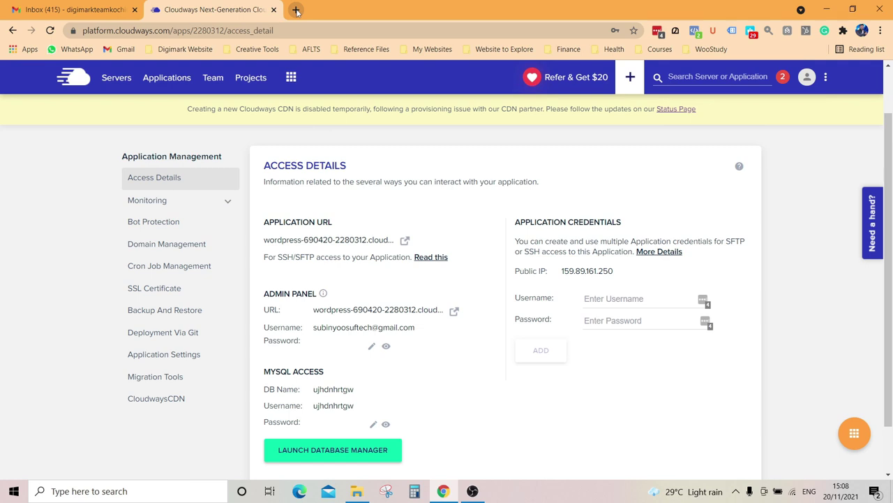
# Step: Check Domain Management's primary domain, then launch the live site from Access Details
pyautogui.click(184, 248)
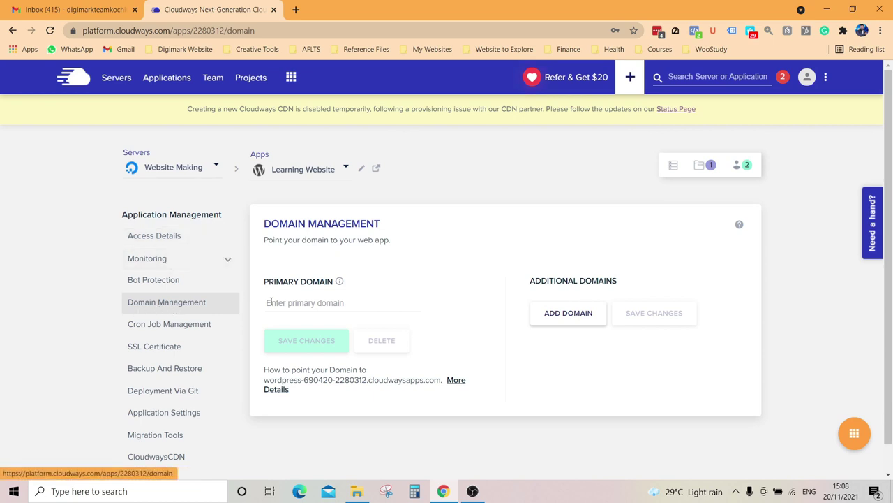
pyautogui.click(301, 304)
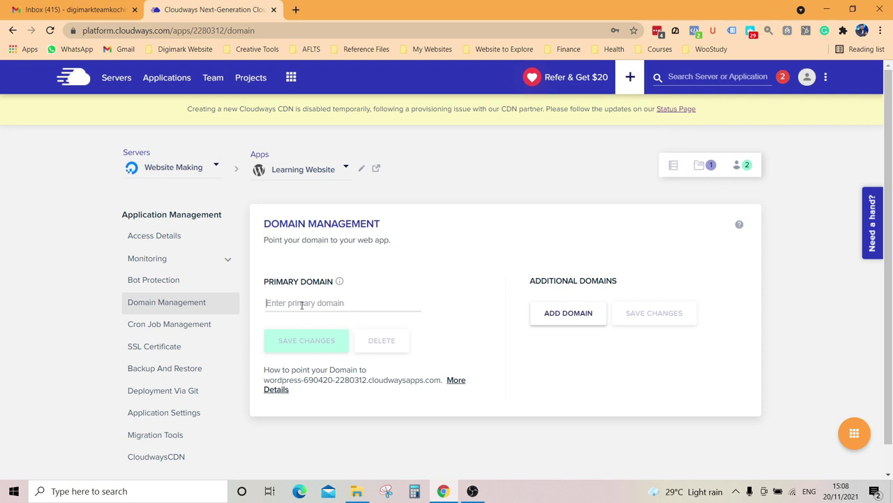
pyautogui.click(178, 245)
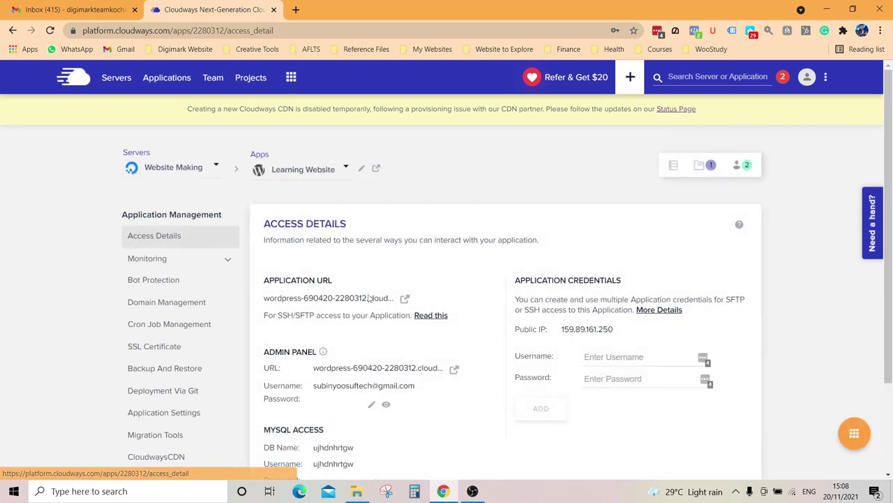
pyautogui.click(405, 300)
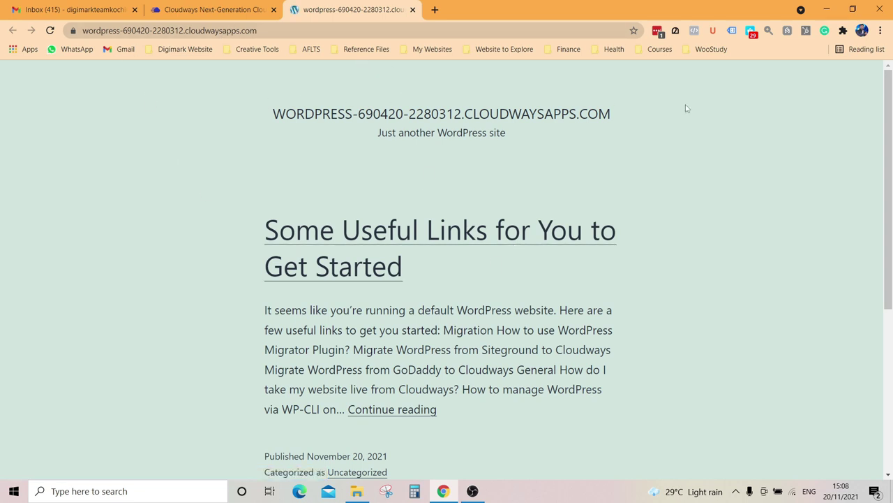
# Step: Return to the Cloudways tab and highlight the ADMIN PANEL credentials heading
pyautogui.scroll(-3, 664, 320)
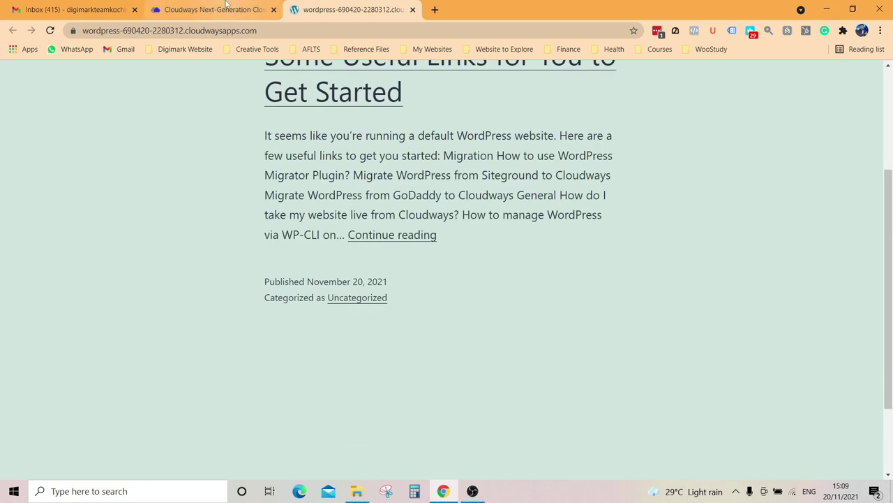
pyautogui.click(235, 9)
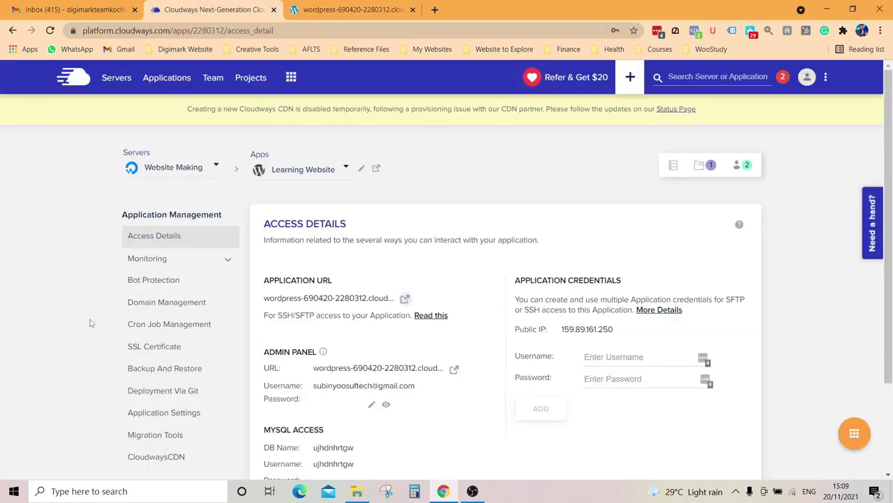
pyautogui.scroll(-1, 314, 322)
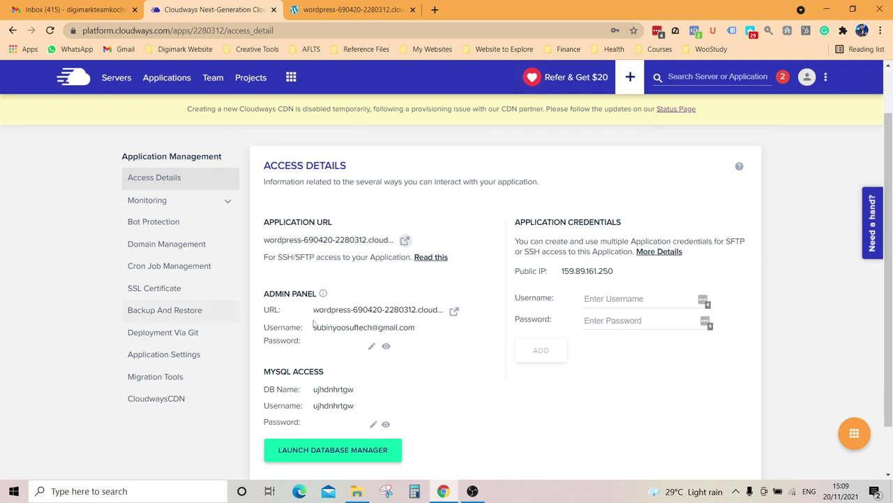
pyautogui.click(352, 9)
pyautogui.scroll(3, 265, 304)
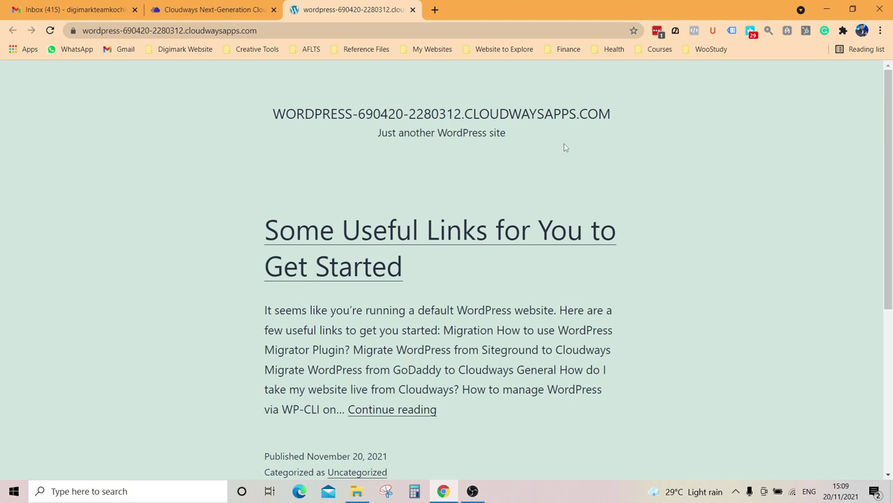
pyautogui.click(248, 8)
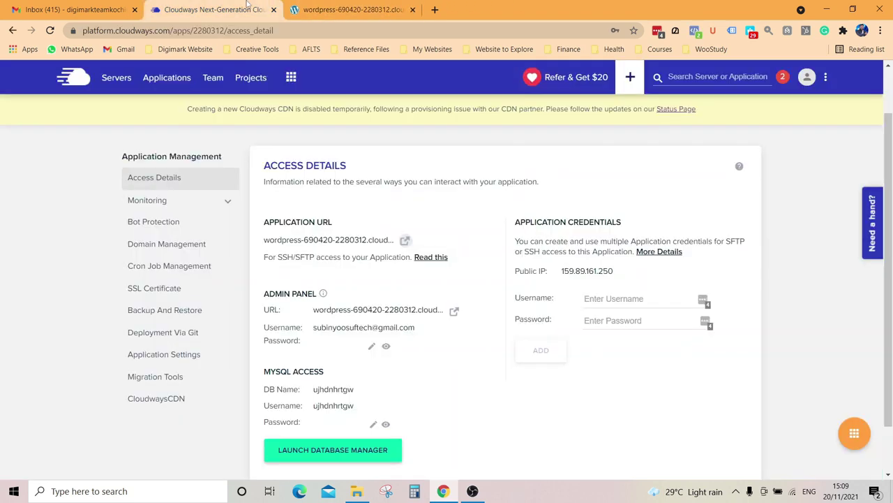
pyautogui.scroll(1, 137, 312)
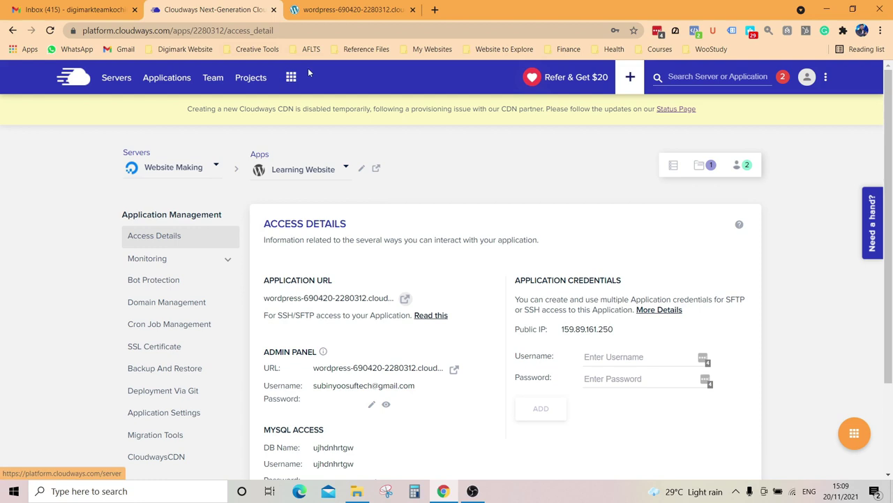
pyautogui.scroll(-2, 274, 235)
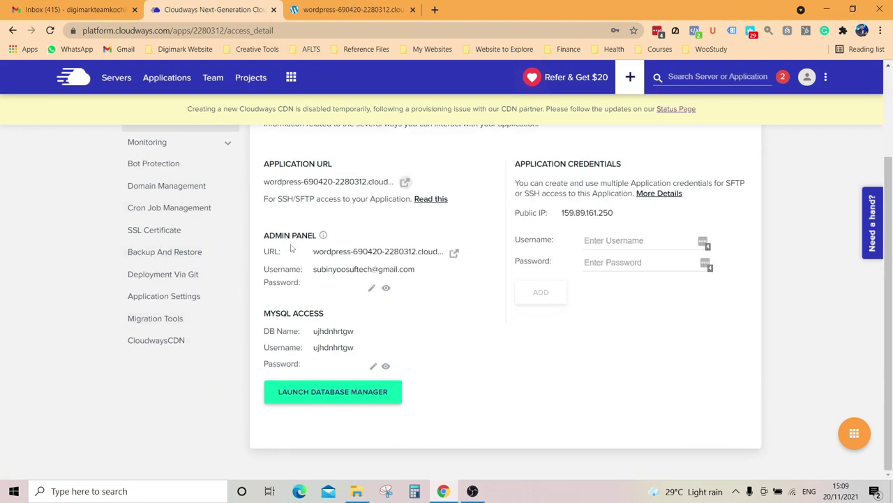
pyautogui.moveTo(264, 236); pyautogui.dragTo(318, 236)
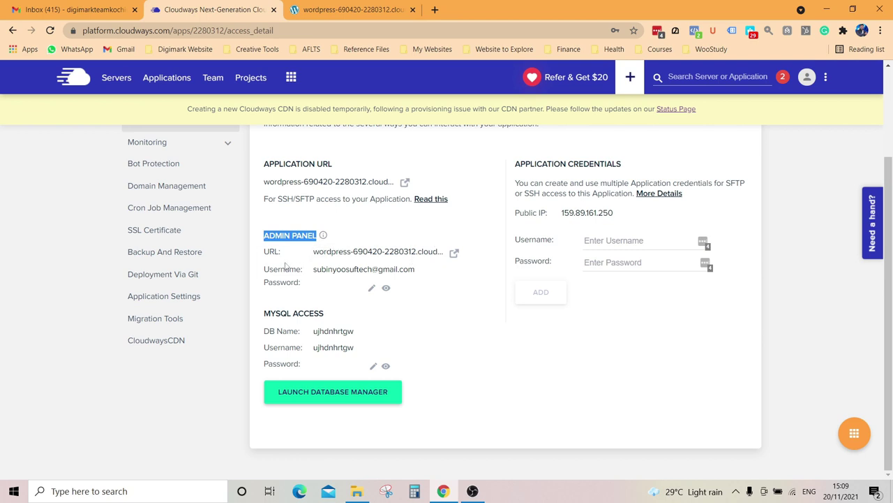
# Step: Open the WordPress admin login and paste in the admin username copied from Cloudways
pyautogui.click(453, 256)
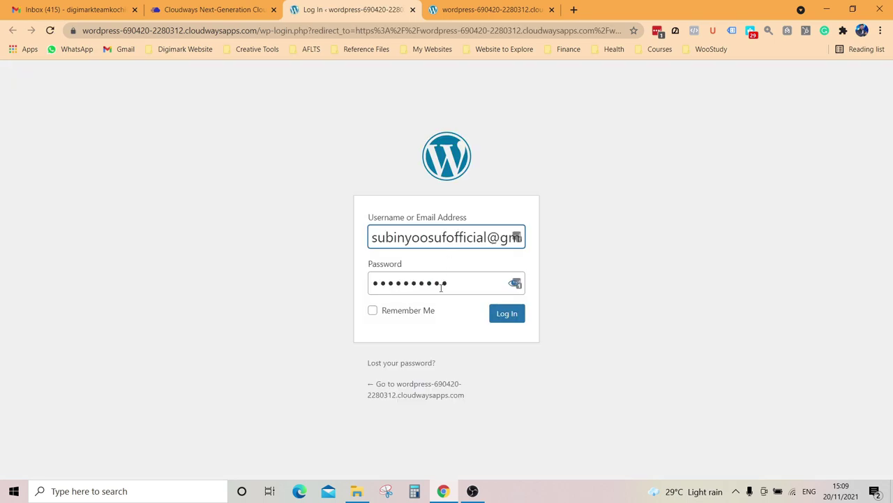
pyautogui.click(261, 5)
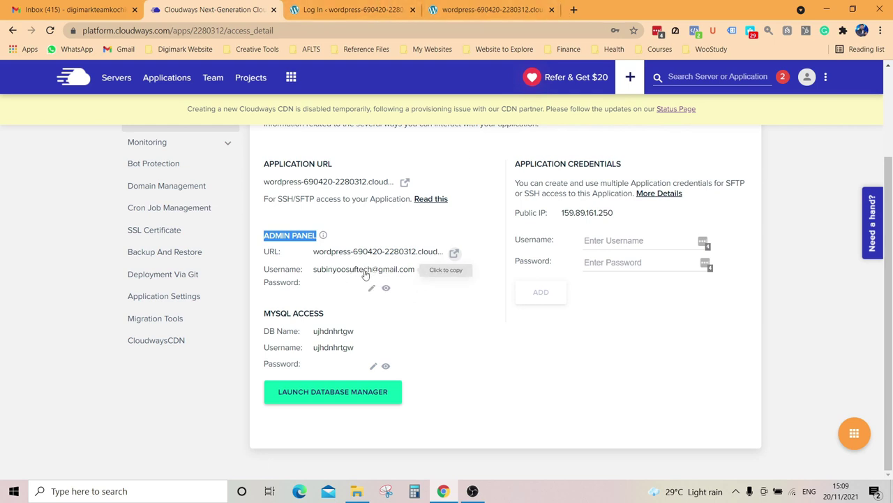
pyautogui.click(441, 275)
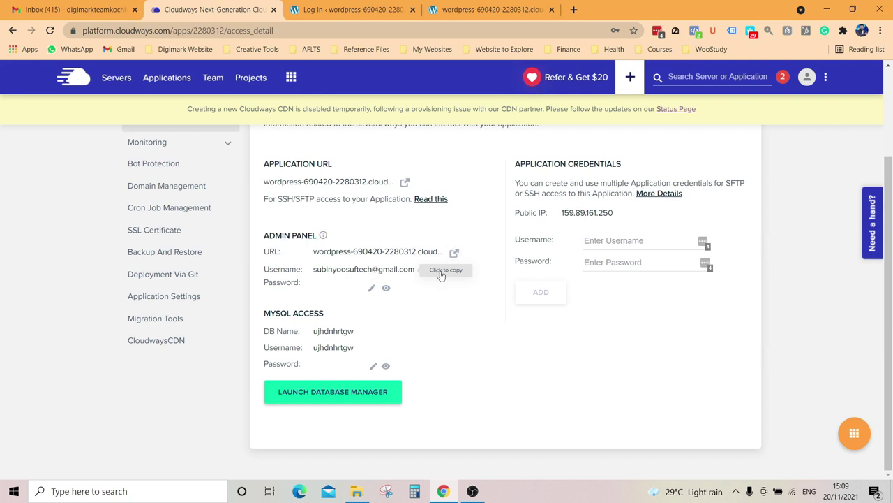
pyautogui.click(355, 274)
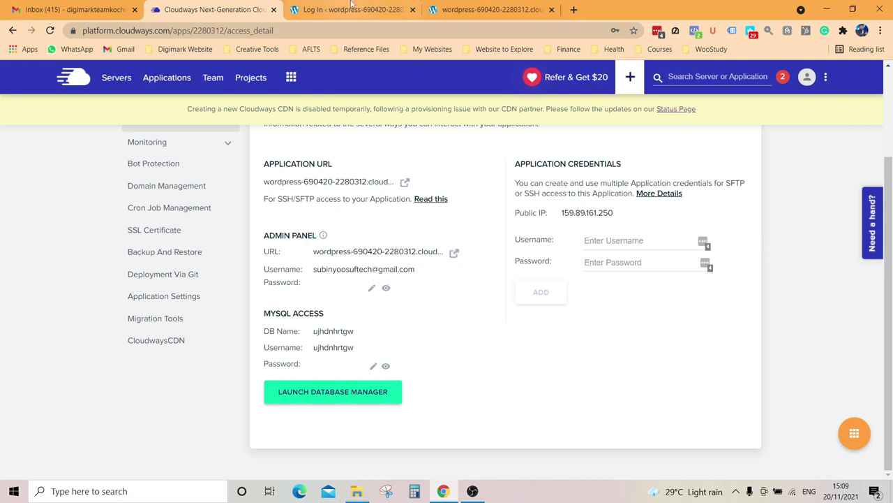
pyautogui.click(352, 5)
pyautogui.click(429, 237)
pyautogui.hotkey('ctrl', 'a')
pyautogui.hotkey('ctrl', 'v')
pyautogui.click(275, 215)
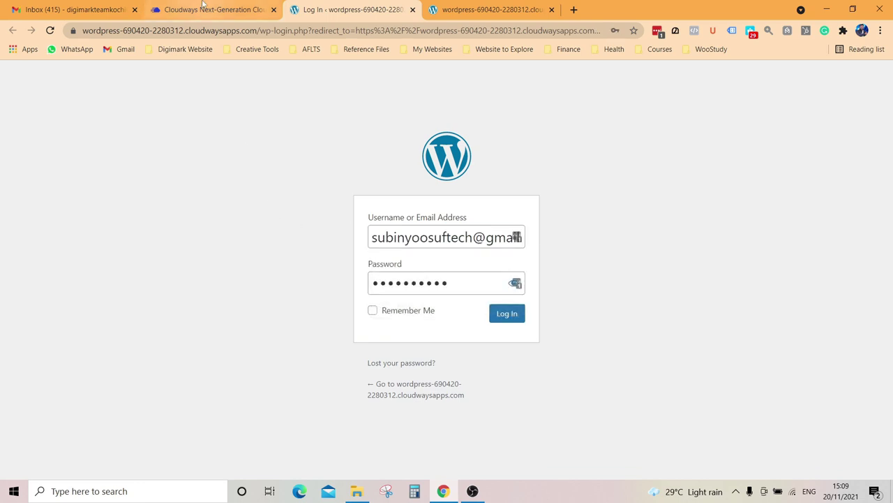
# Step: Copy the admin password from Cloudways, paste it into the login form, and log in
pyautogui.click(203, 5)
pyautogui.click(343, 290)
pyautogui.click(352, 9)
pyautogui.click(463, 277)
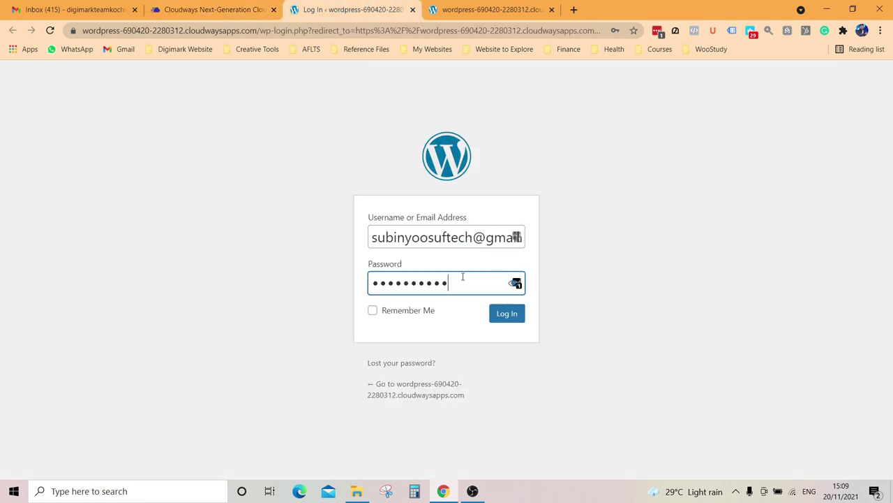
pyautogui.hotkey('ctrl', 'a')
pyautogui.hotkey('ctrl', 'v')
pyautogui.click(512, 318)
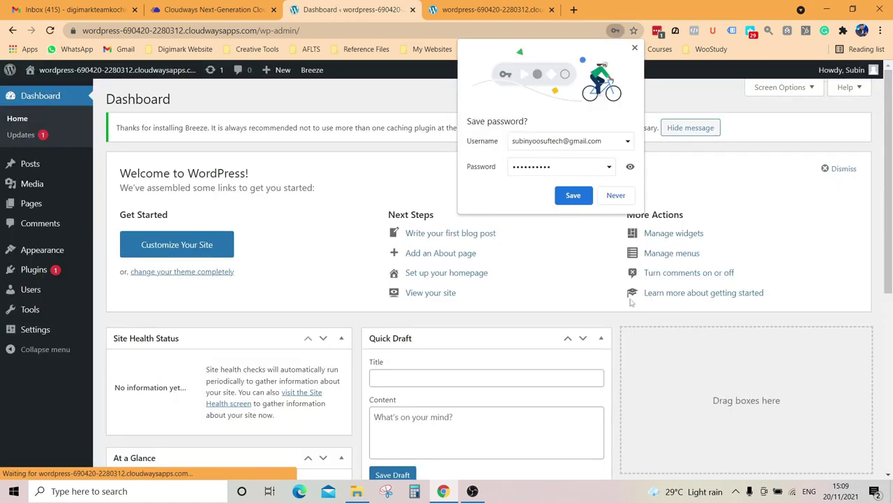
# Step: Save the password, decline LastPass, and open Visit Site in a new tab
pyautogui.click(573, 195)
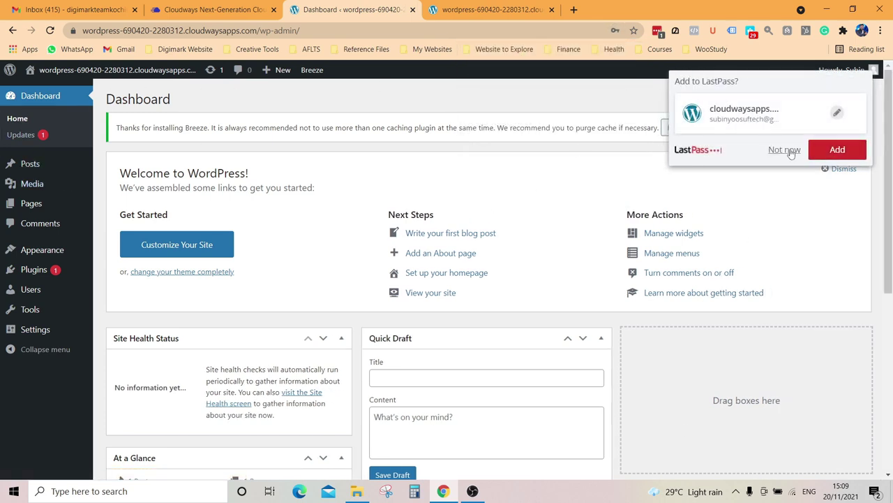
pyautogui.click(786, 151)
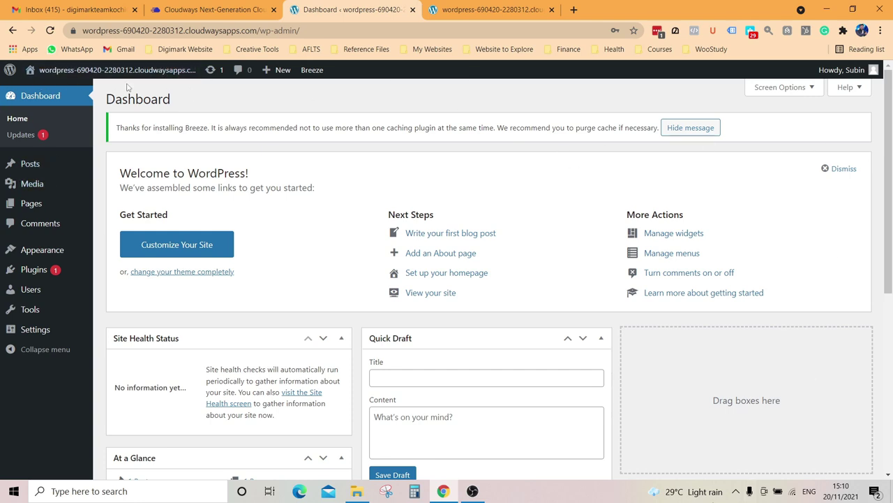
pyautogui.moveTo(128, 79)
pyautogui.rightClick(49, 92)
pyautogui.click(77, 99)
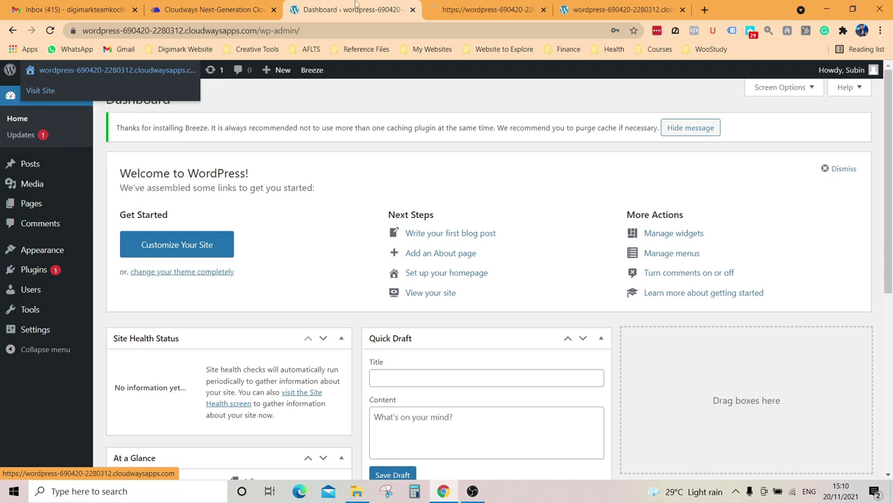
pyautogui.click(534, 6)
pyautogui.click(691, 9)
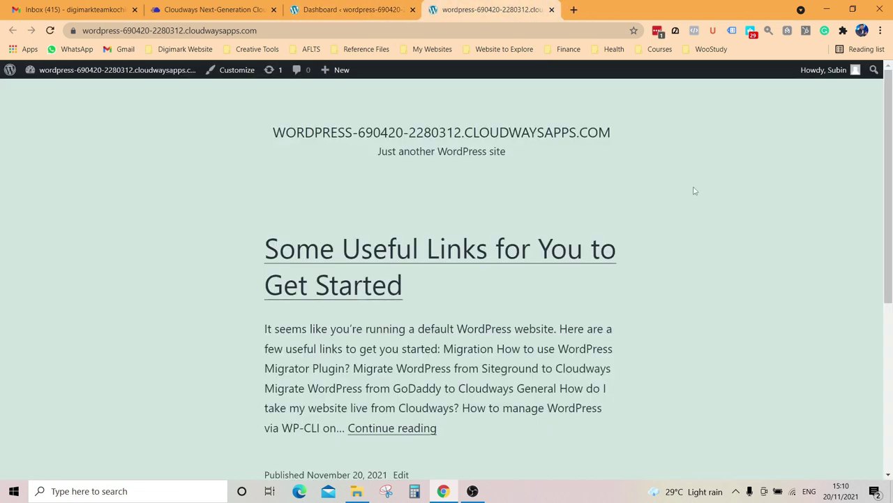
# Step: Move between the Dashboard and live site tabs, ending on Cloudways access details
pyautogui.click(209, 9)
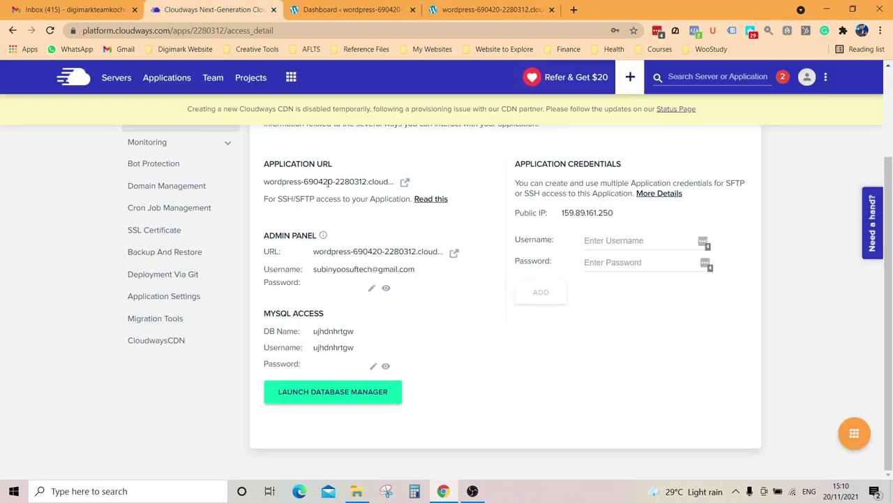
pyautogui.click(349, 9)
pyautogui.click(508, 6)
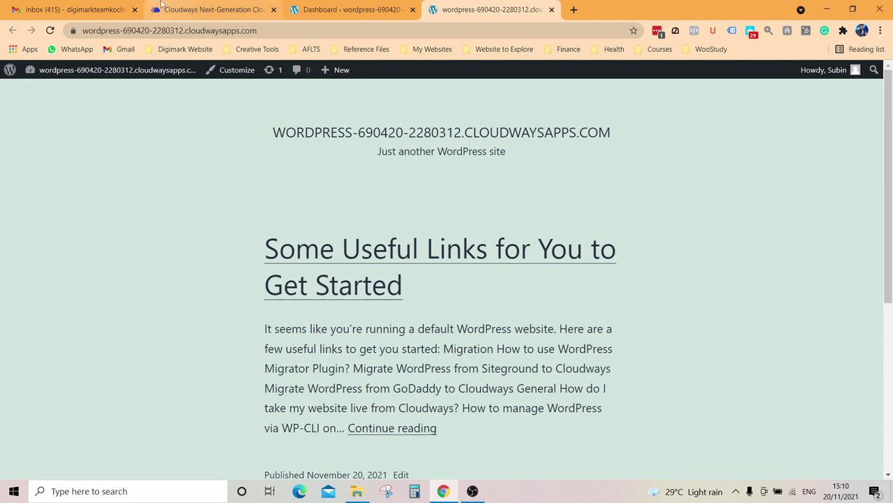
pyautogui.click(210, 9)
pyautogui.scroll(2, 60, 168)
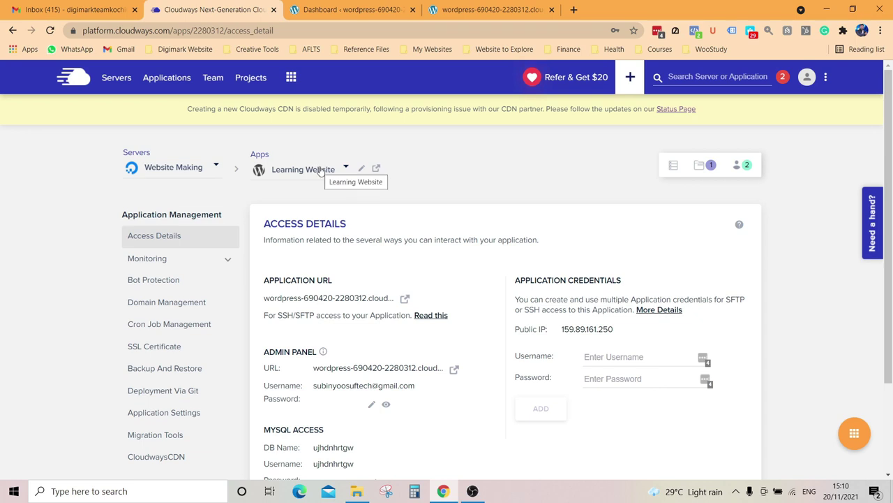
pyautogui.scroll(-1, 314, 307)
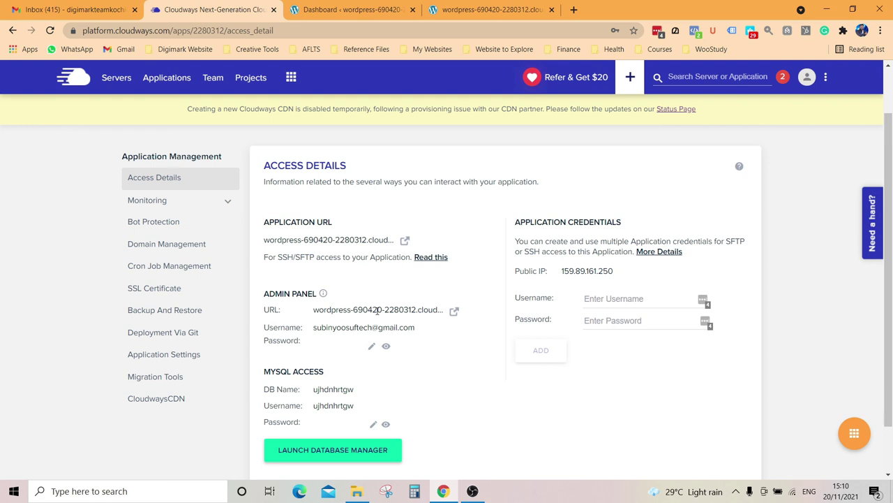
pyautogui.click(326, 5)
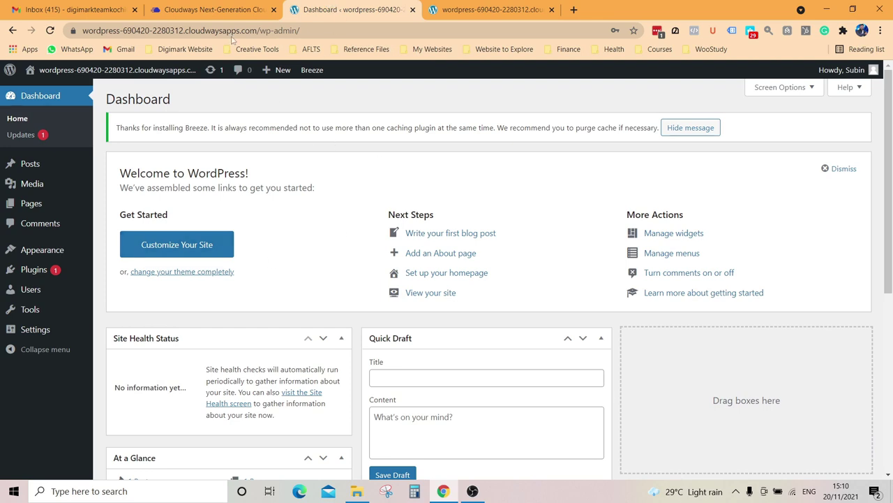
pyautogui.click(225, 11)
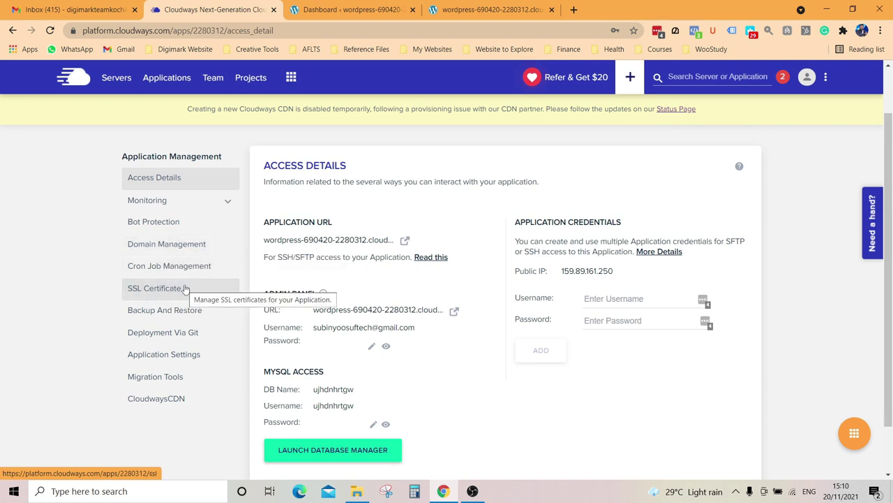
# Step: Open the application's SSL certificate settings, glancing briefly at the email inbox
pyautogui.click(184, 288)
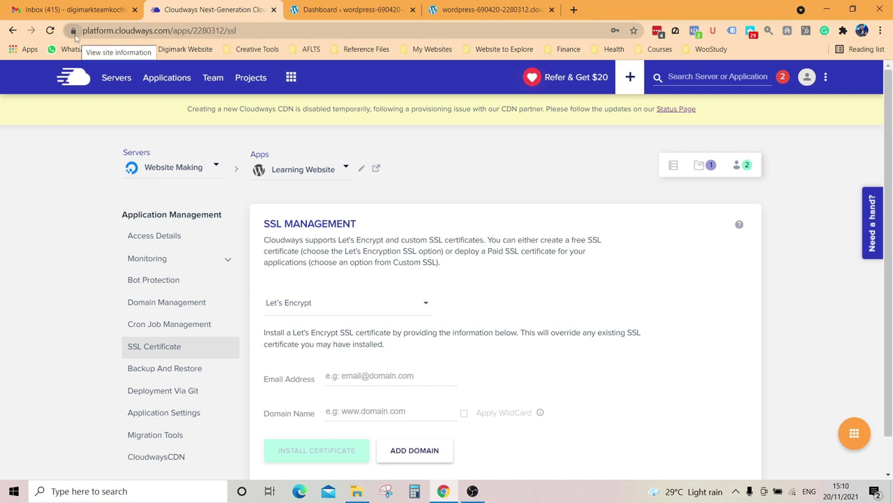
pyautogui.click(74, 10)
pyautogui.click(174, 10)
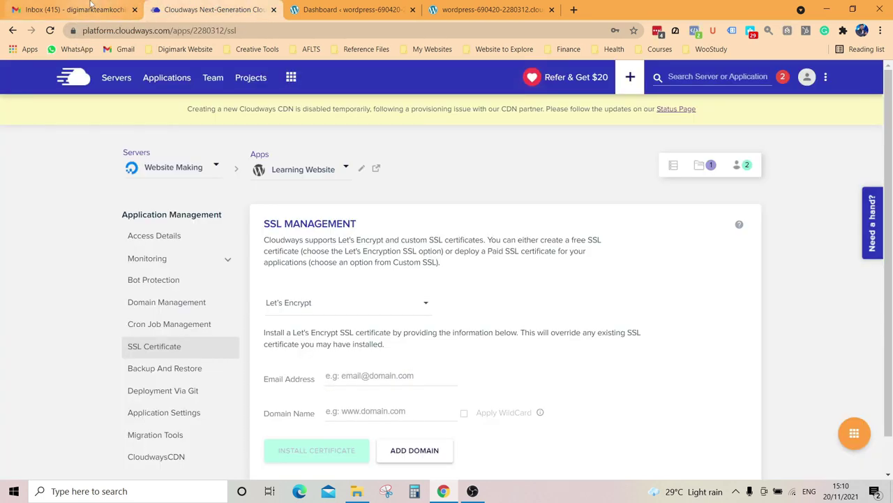
pyautogui.click(90, 5)
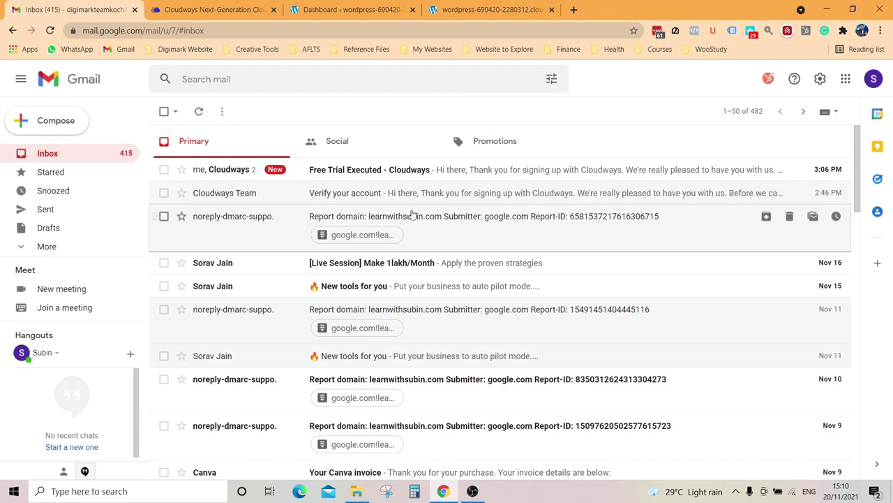
pyautogui.click(260, 6)
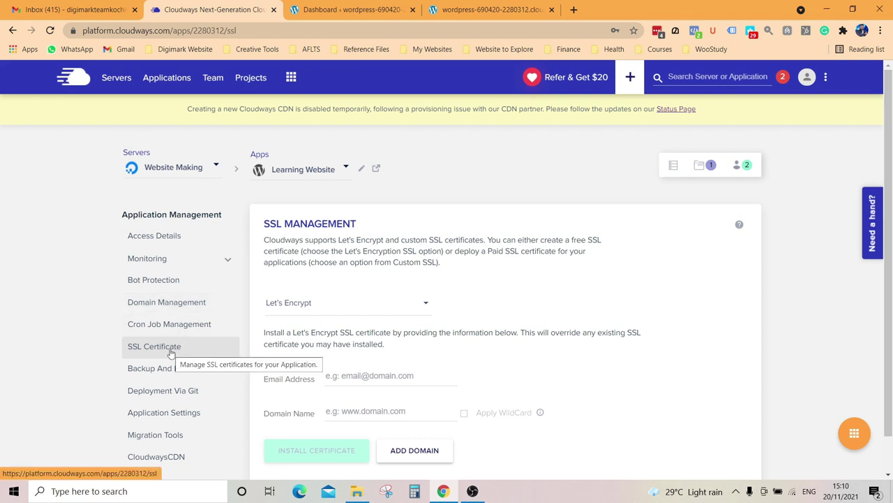
# Step: Keep Let's Encrypt as the certificate type and open the CloudwaysCDN settings
pyautogui.click(326, 309)
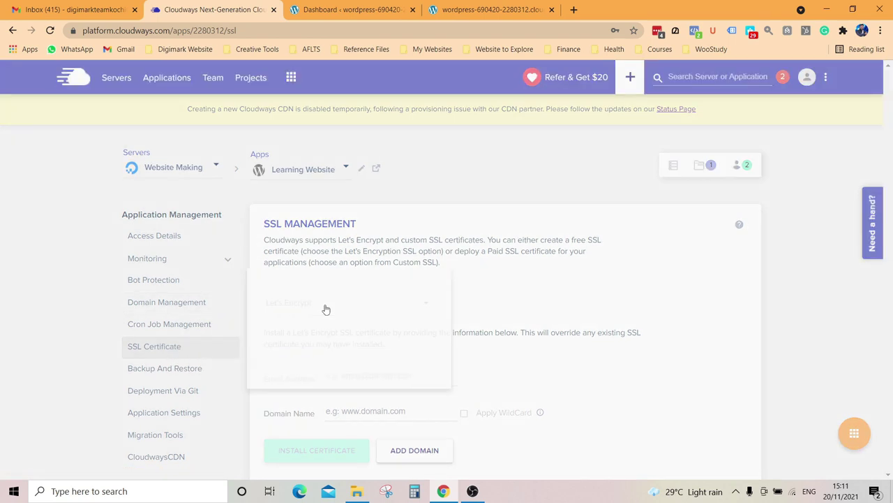
pyautogui.click(361, 312)
pyautogui.scroll(-1, 545, 343)
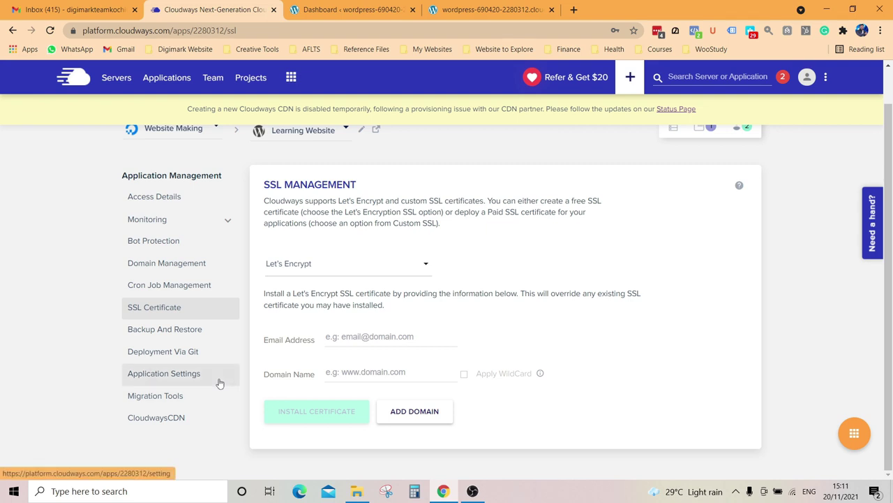
pyautogui.click(144, 419)
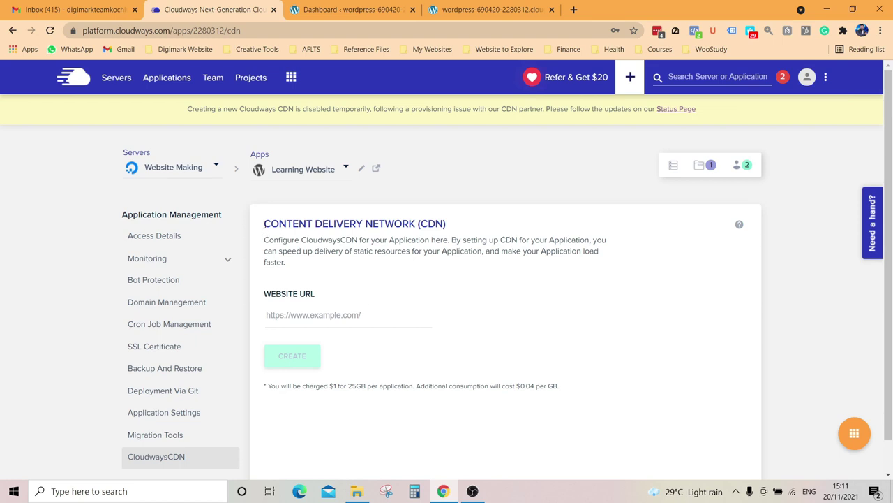
# Step: Look over Cloudways' CDN page and Backup And Restore page, then return to the WordPress Dashboard
pyautogui.moveTo(264, 223); pyautogui.dragTo(446, 219)
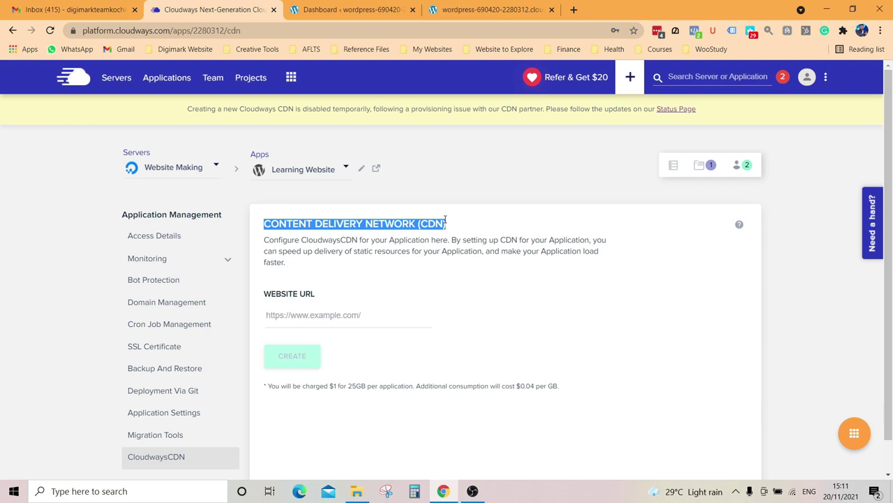
pyautogui.click(488, 9)
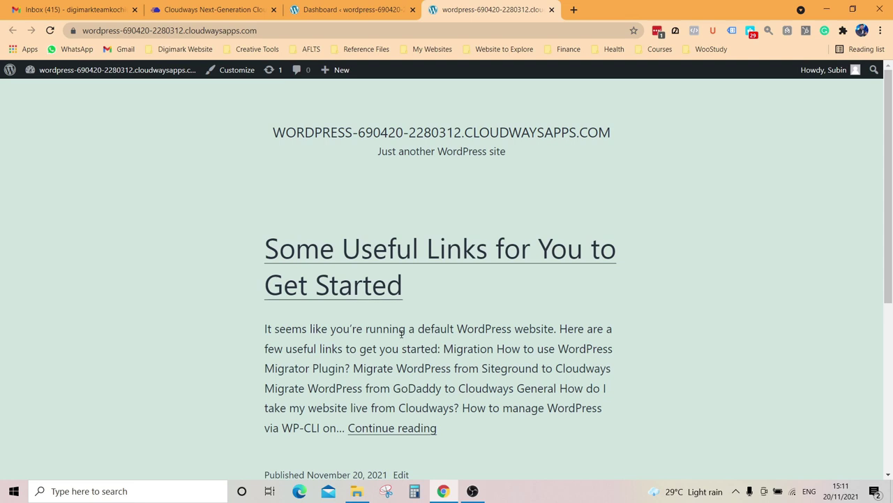
pyautogui.click(195, 10)
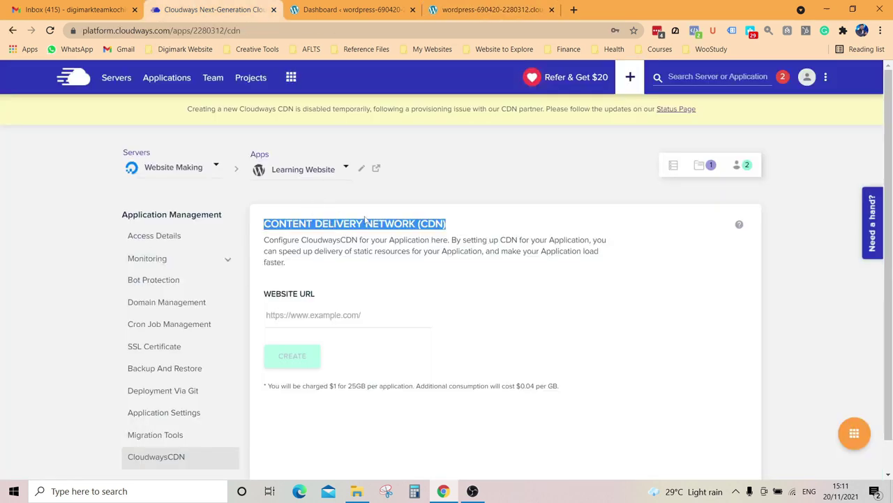
pyautogui.click(281, 223)
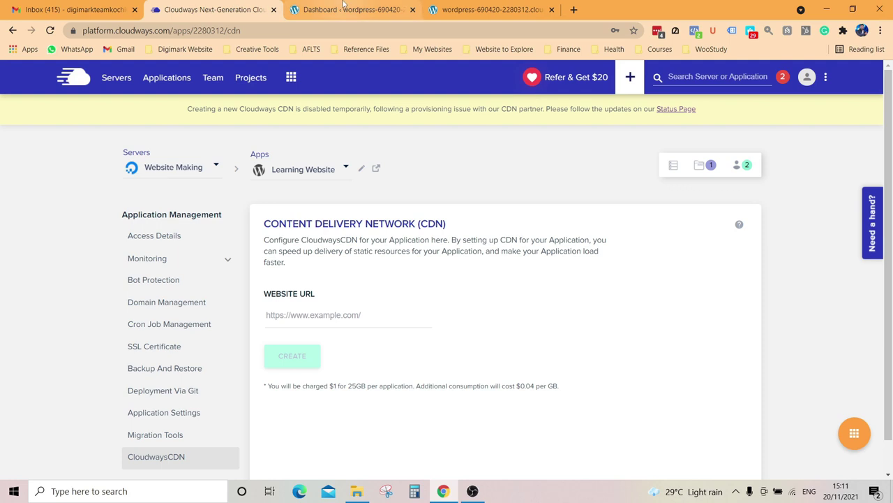
pyautogui.click(164, 372)
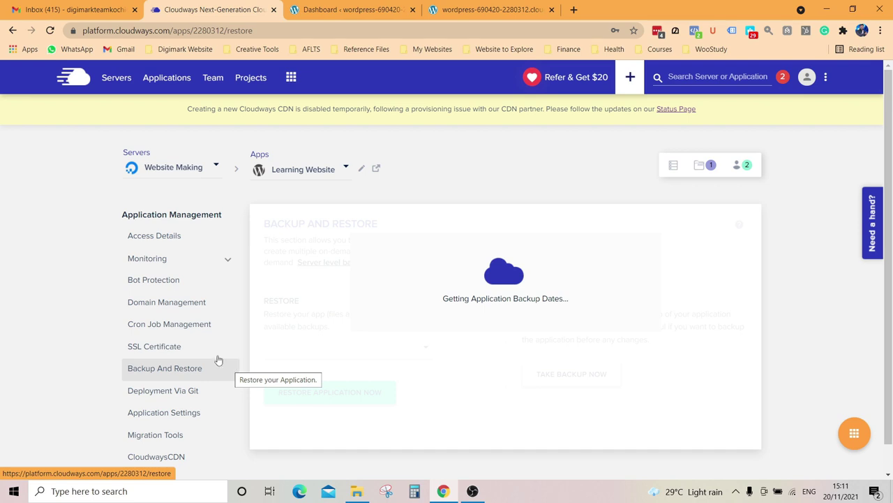
pyautogui.click(345, 10)
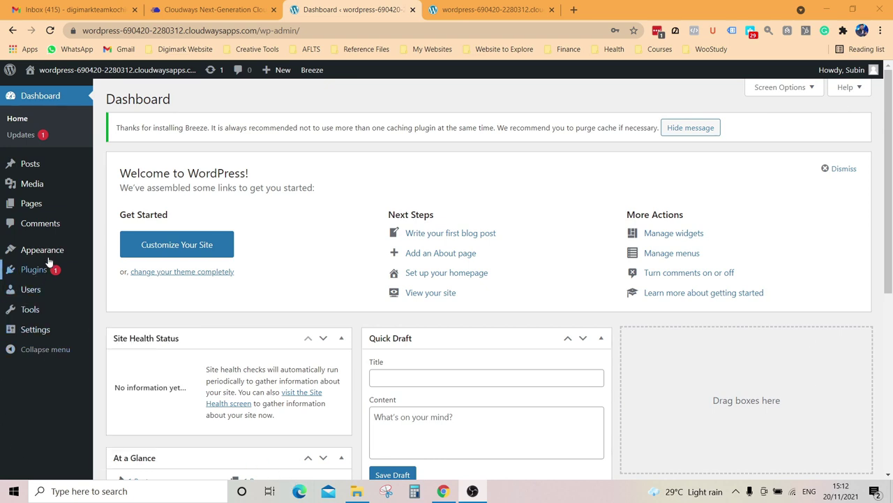
# Step: Explore the WordPress admin sidebar menus and the live front page, ending at the Plugins menu
pyautogui.moveTo(50, 258)
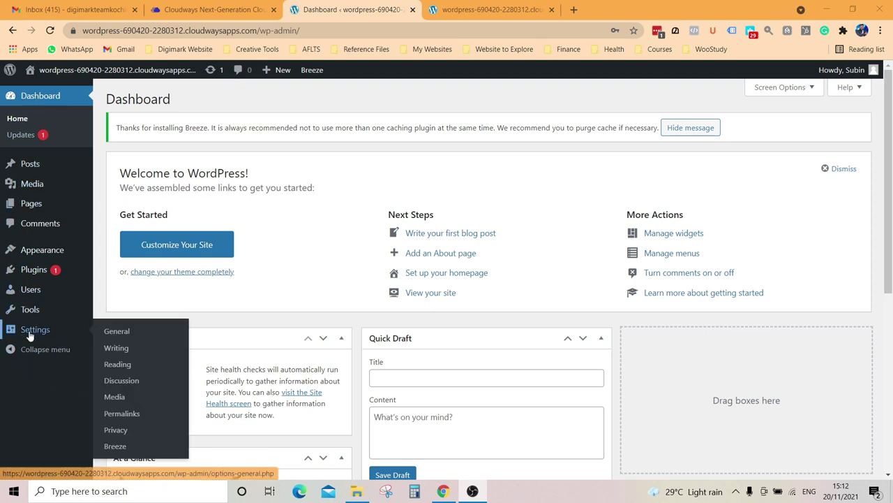
pyautogui.moveTo(24, 312)
pyautogui.moveTo(28, 296)
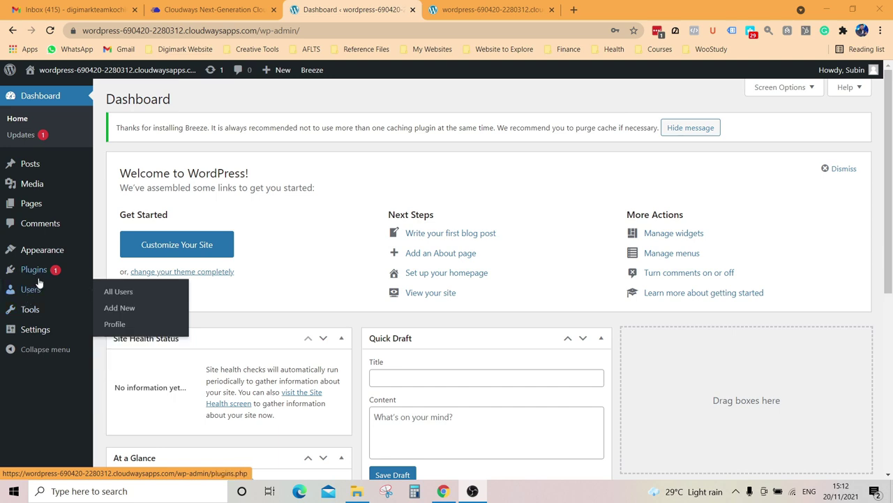
pyautogui.moveTo(41, 279)
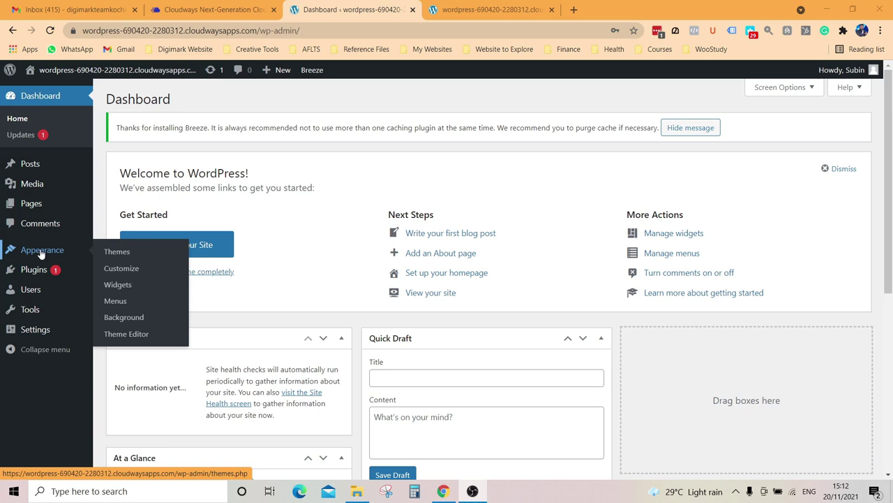
pyautogui.click(489, 9)
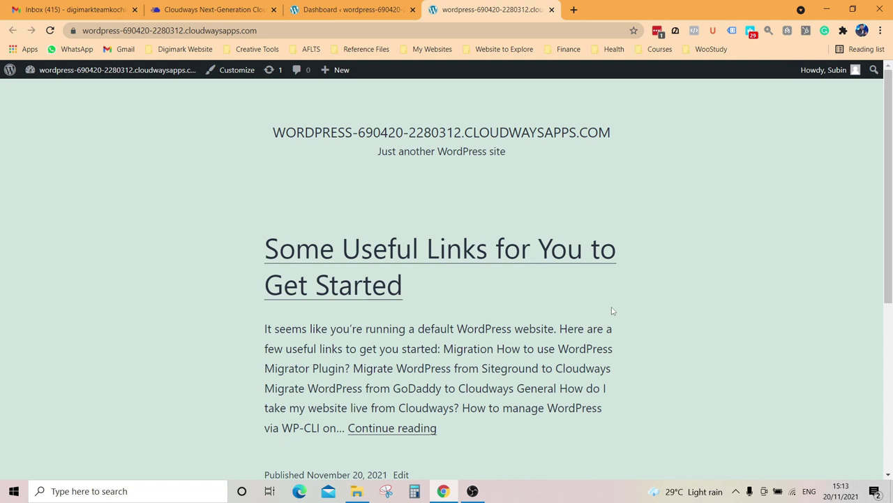
pyautogui.click(352, 10)
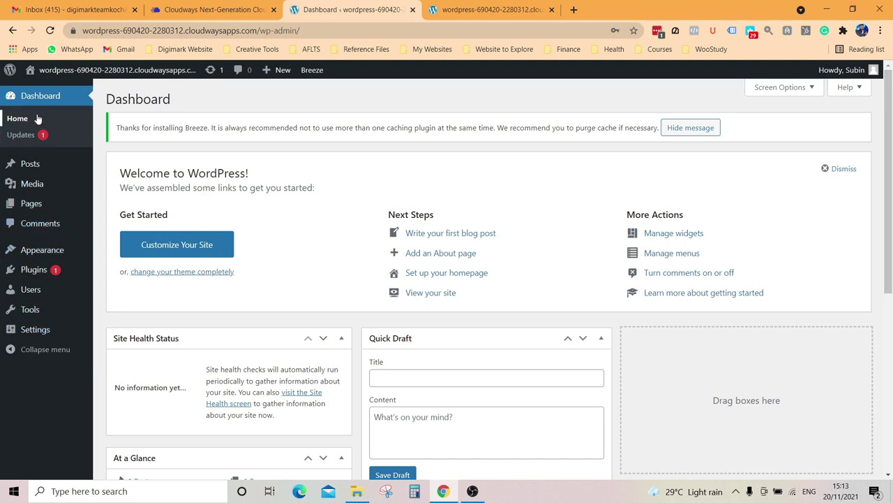
pyautogui.moveTo(37, 167)
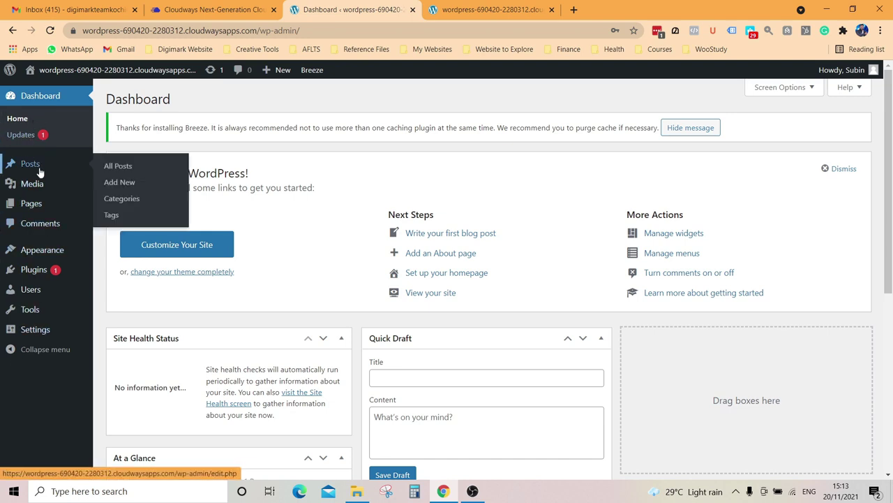
pyautogui.moveTo(41, 207)
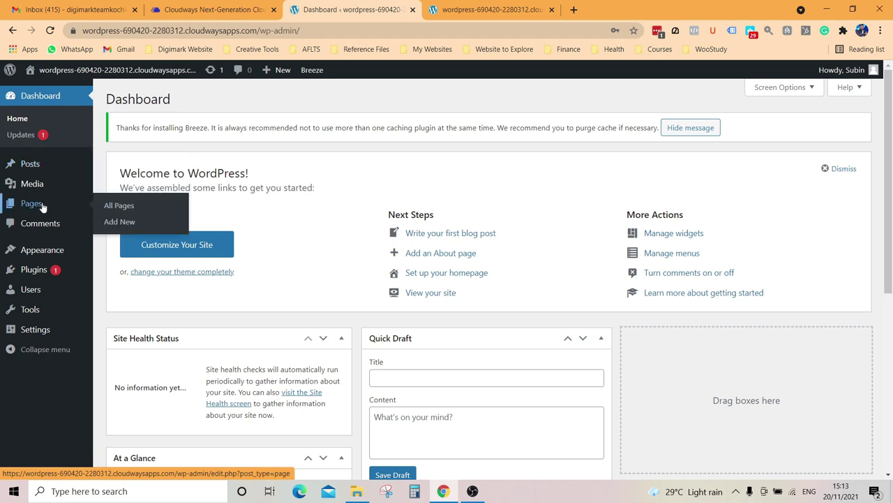
pyautogui.moveTo(40, 189)
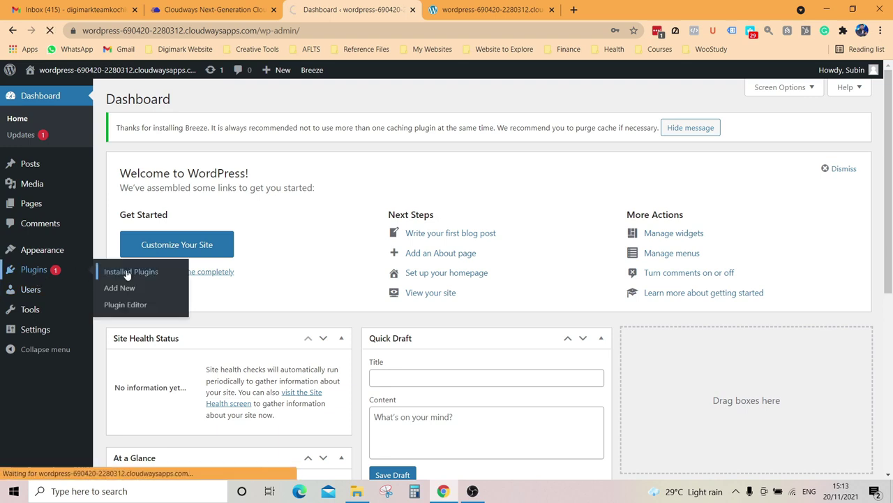
# Step: Delete the Akismet Anti-Spam and Hello Dolly plugins from the Installed Plugins list
pyautogui.click(130, 271)
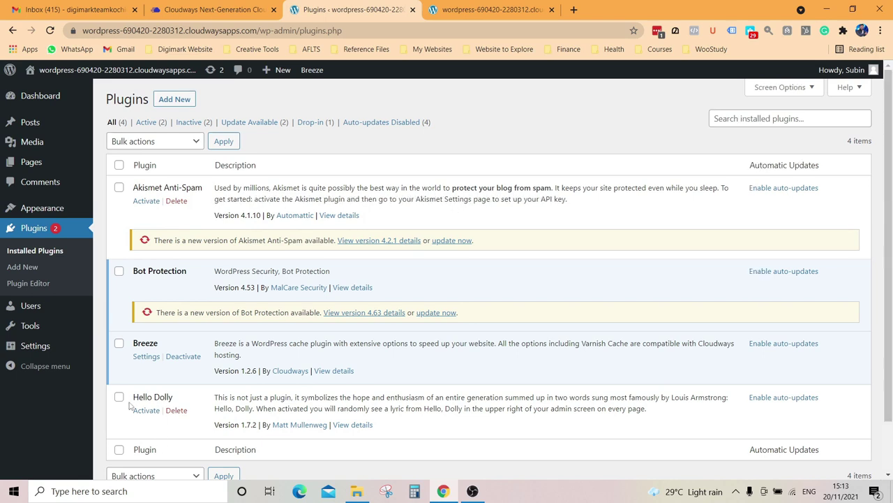
pyautogui.click(178, 202)
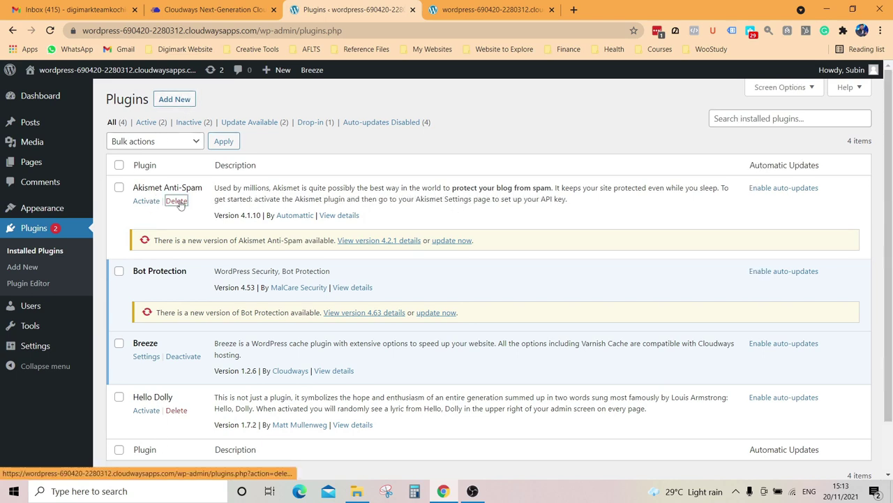
pyautogui.click(505, 96)
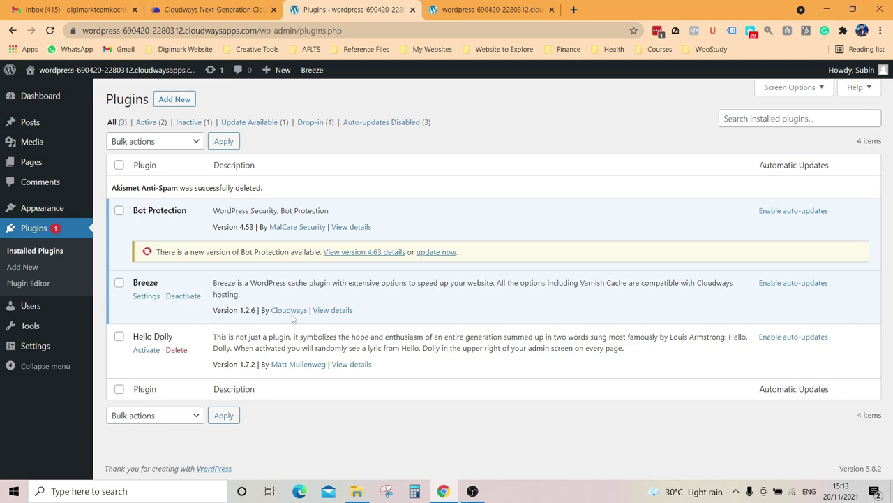
pyautogui.click(179, 351)
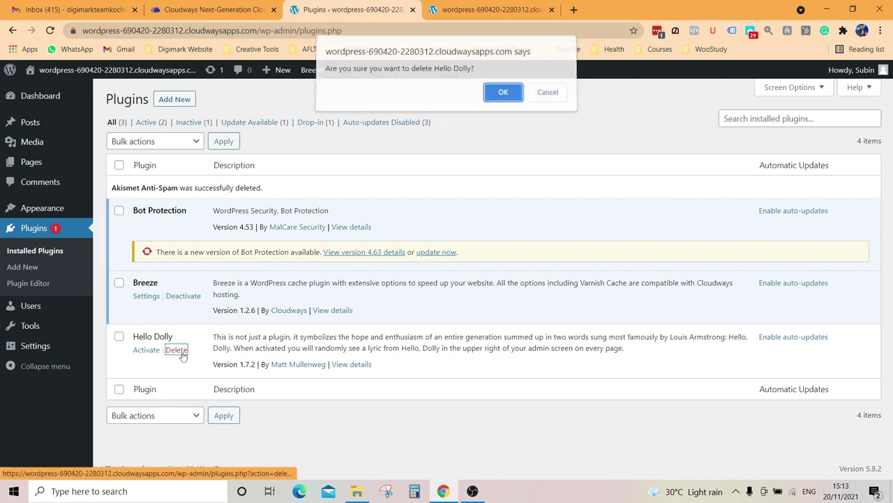
pyautogui.click(504, 94)
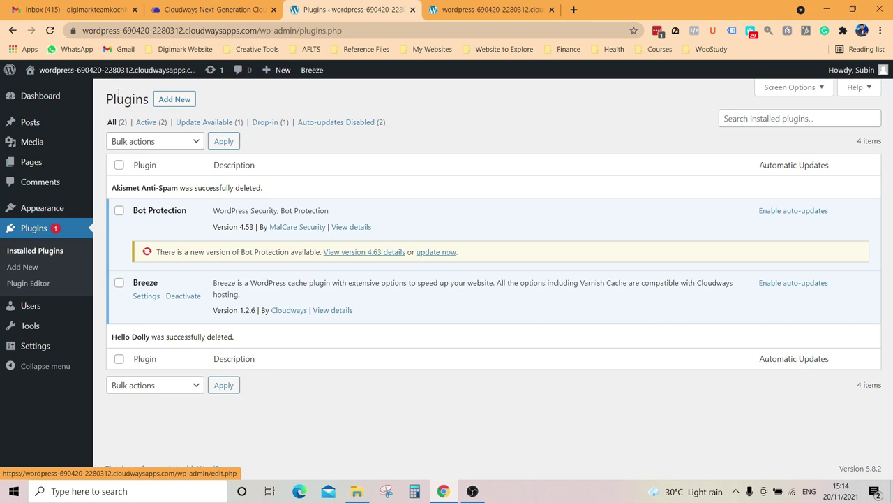
pyautogui.click(176, 99)
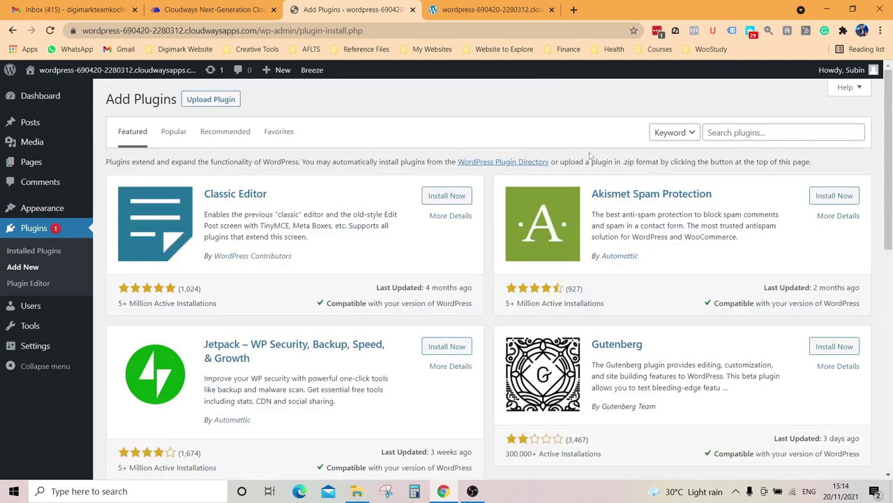
# Step: Search plugins for 'Elemento', then install and activate Elementor Website Builder
pyautogui.click(737, 134)
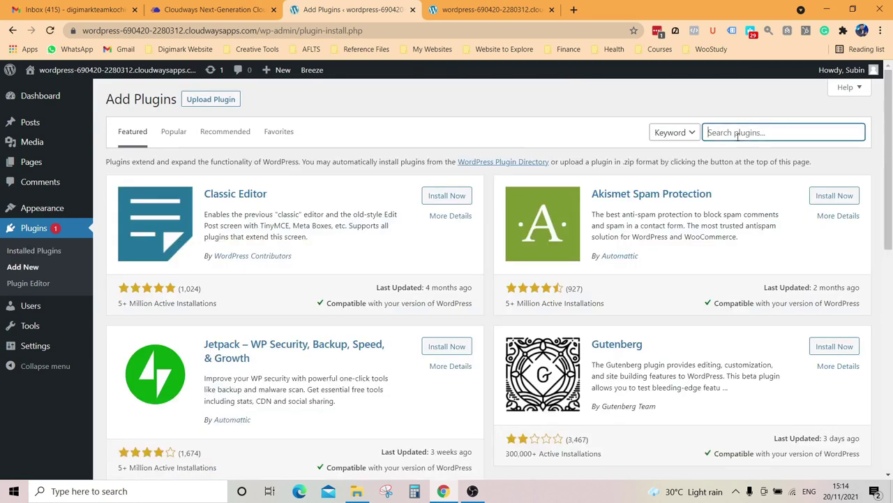
pyautogui.write('Elementor')
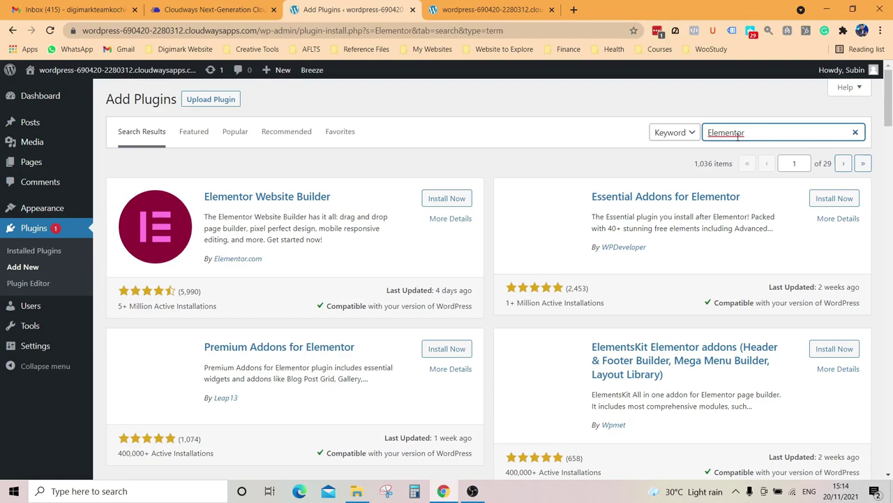
pyautogui.click(435, 203)
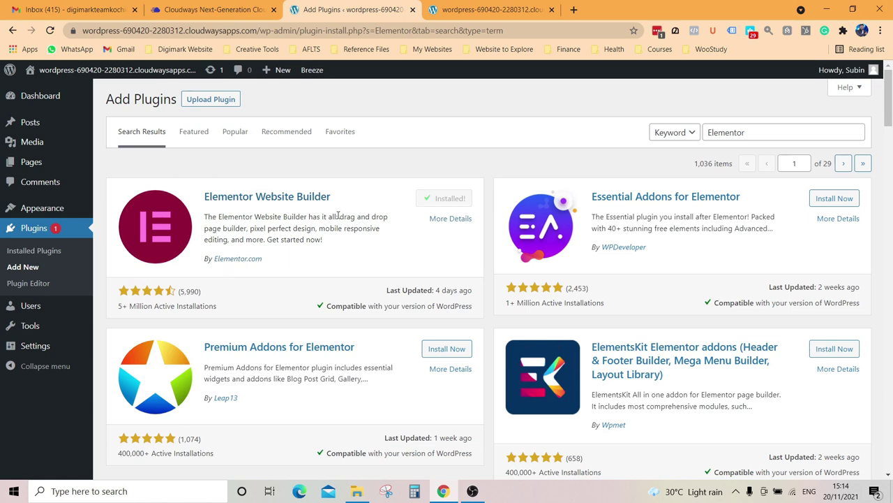
pyautogui.click(460, 201)
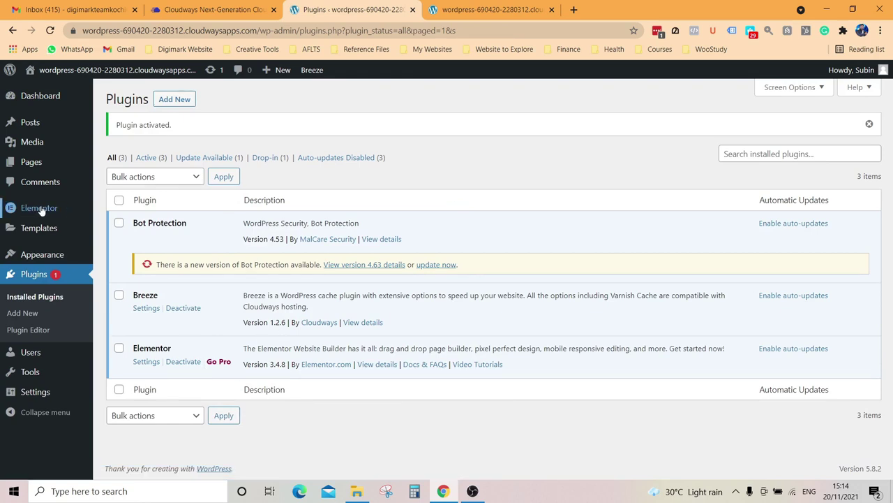
pyautogui.moveTo(41, 213)
pyautogui.moveTo(42, 233)
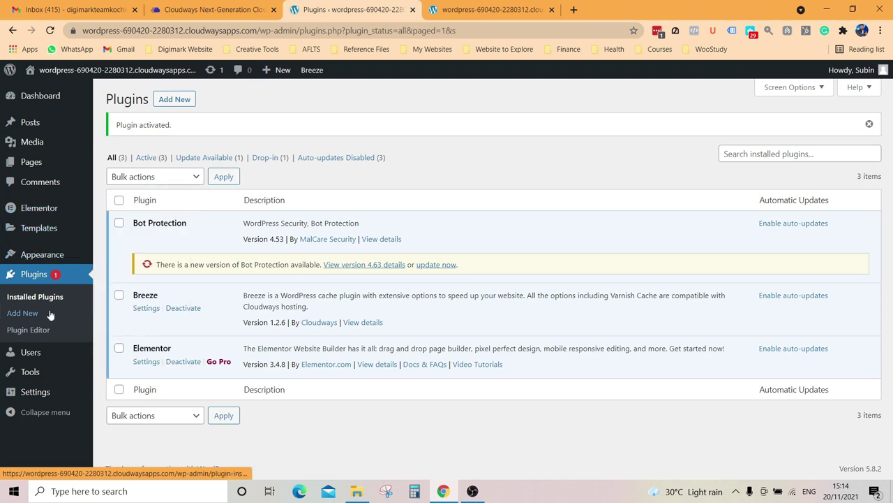
pyautogui.click(175, 100)
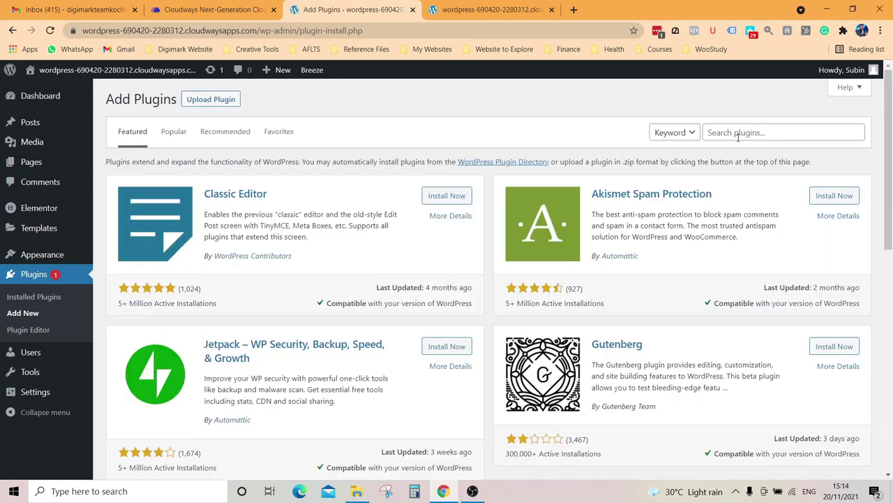
# Step: Search for Starter Templates, then install and activate the Brainstorm Force plugin
pyautogui.click(738, 138)
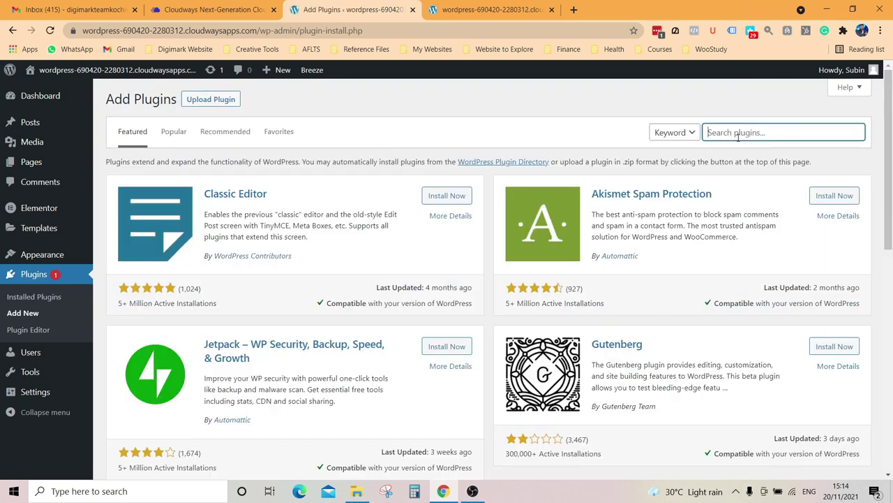
pyautogui.write('Starter Templates')
pyautogui.press('Return')
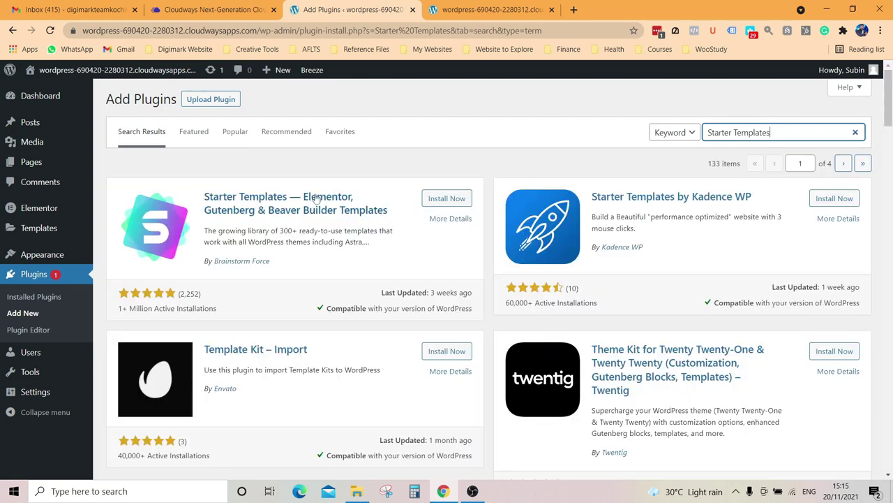
pyautogui.click(454, 199)
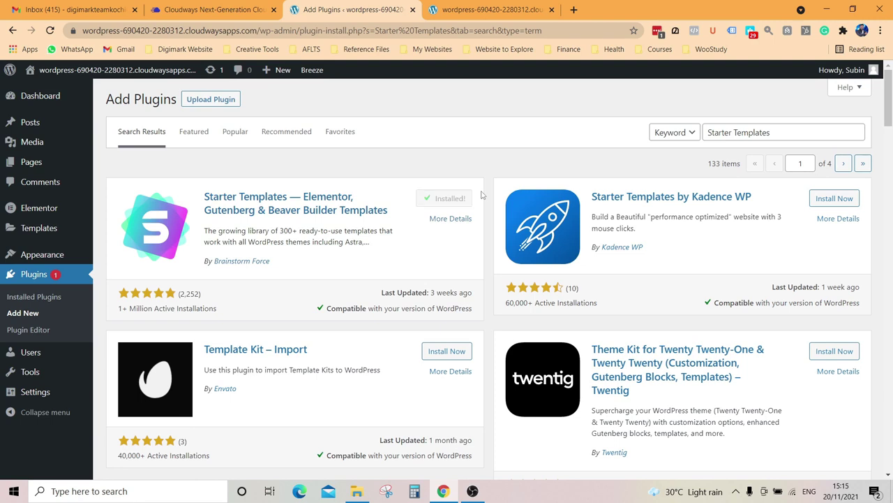
pyautogui.click(450, 200)
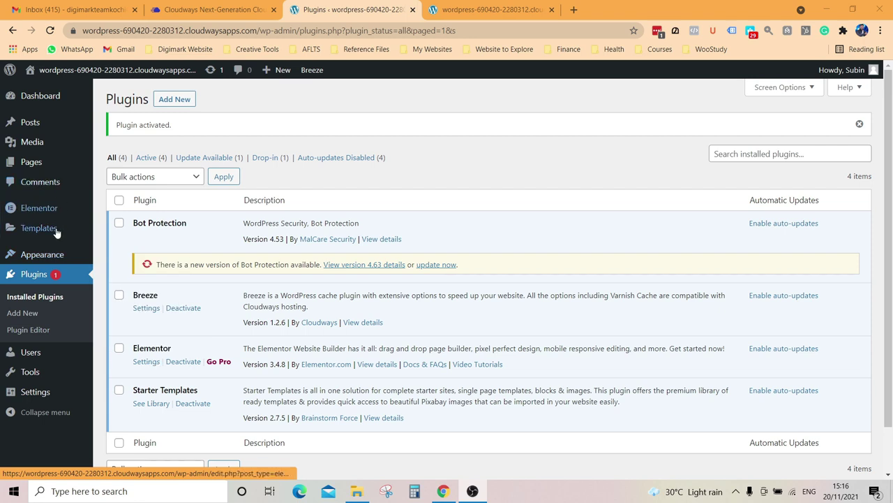
# Step: From Appearance > Themes, refresh the live site, then list popular themes under Add New
pyautogui.moveTo(39, 260)
pyautogui.click(117, 256)
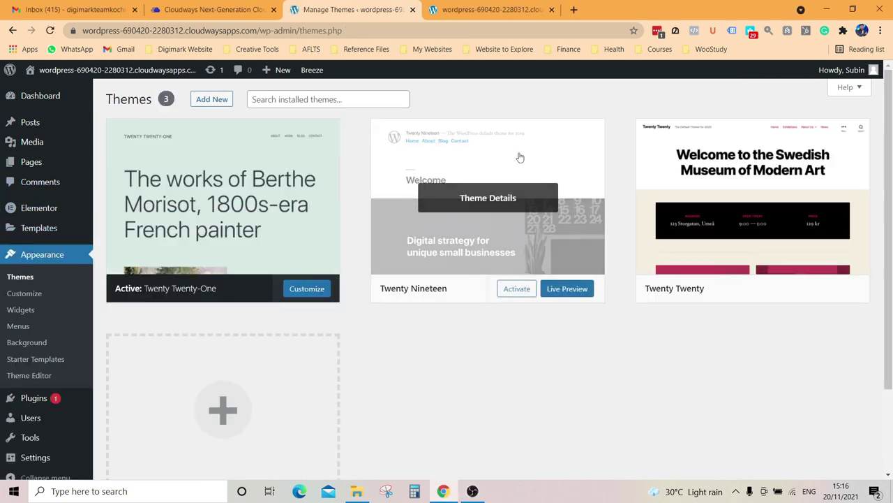
pyautogui.click(489, 10)
pyautogui.click(49, 30)
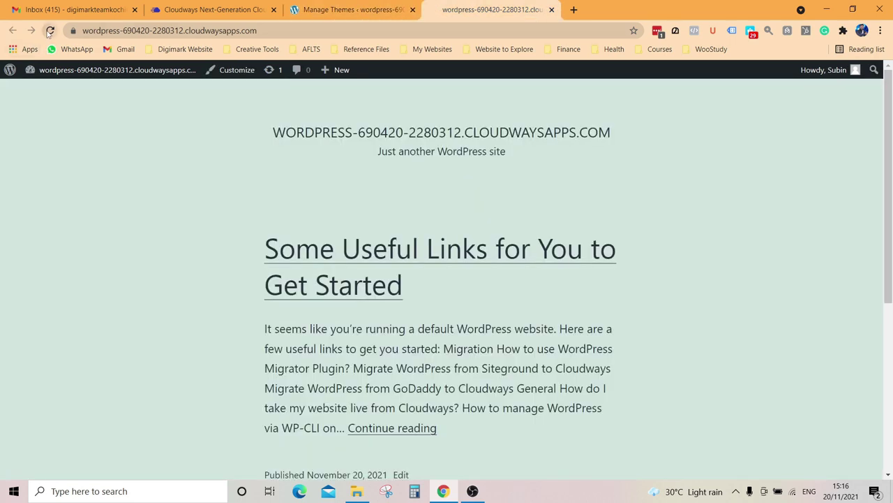
pyautogui.click(360, 5)
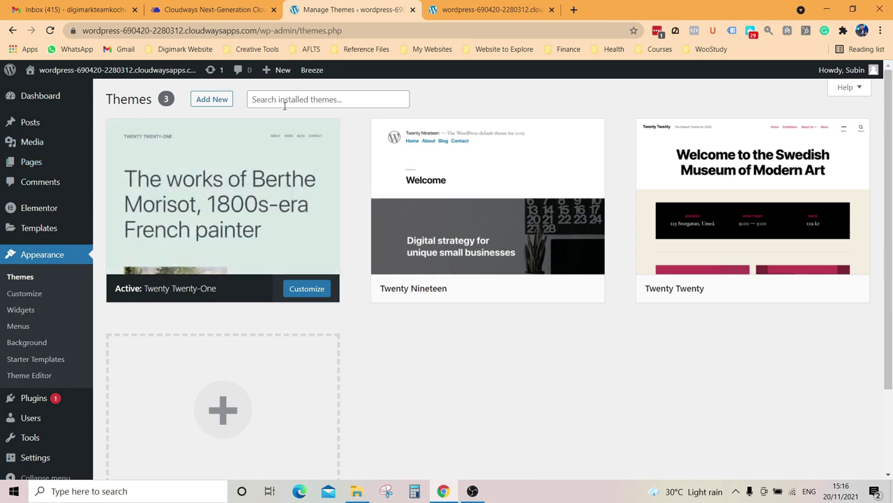
pyautogui.click(213, 100)
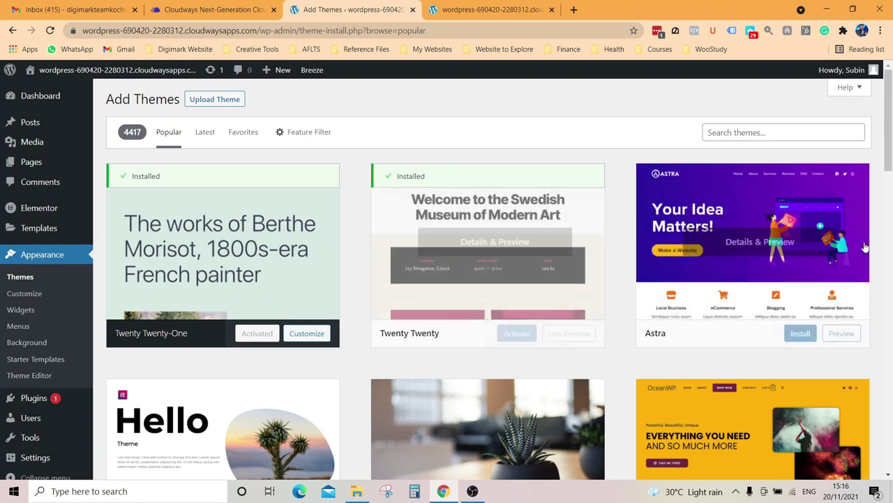
# Step: Find OceanWP in the Add Themes list, install it and activate it
pyautogui.scroll(-1, 601, 332)
pyautogui.scroll(-2, 602, 332)
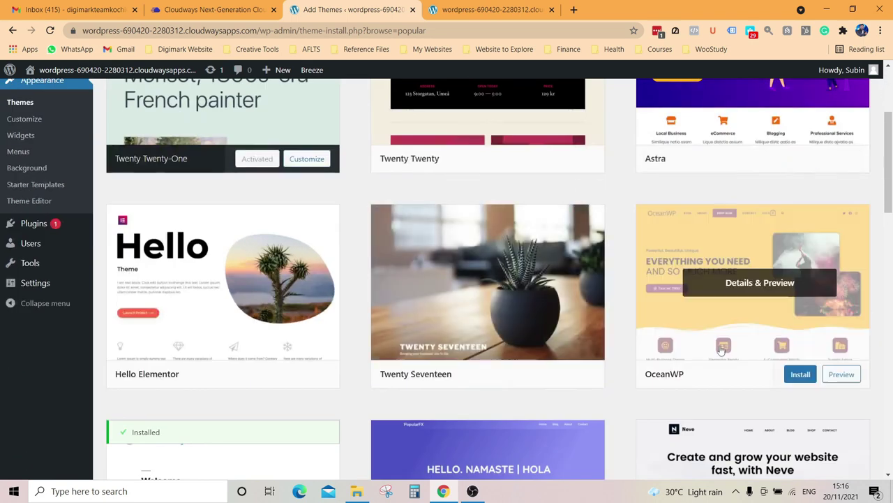
pyautogui.scroll(2, 747, 346)
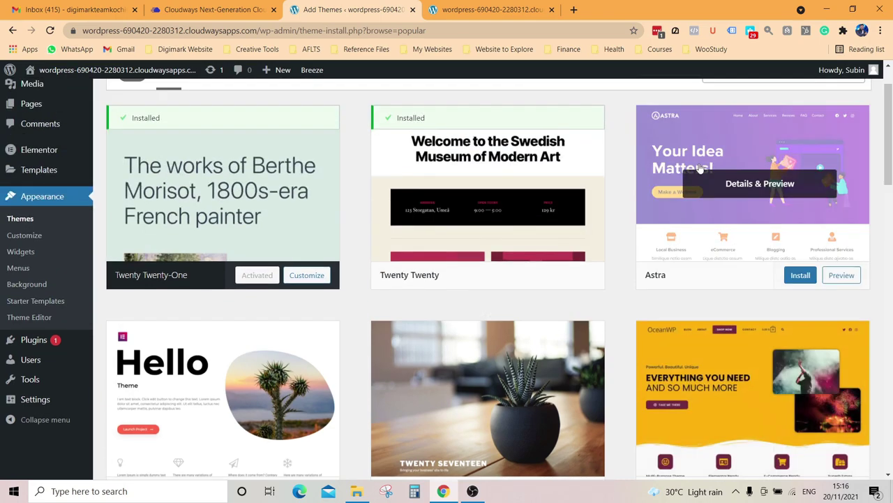
pyautogui.scroll(-2, 742, 152)
pyautogui.scroll(-6, 742, 152)
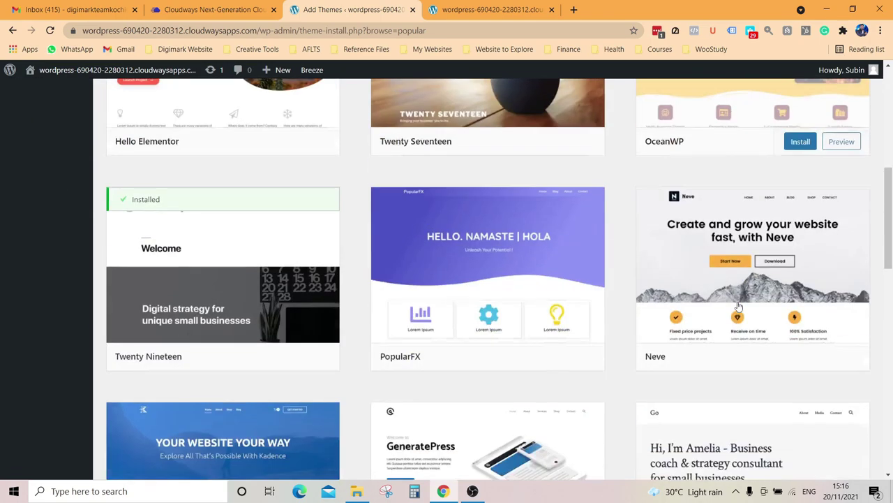
pyautogui.scroll(-6, 362, 285)
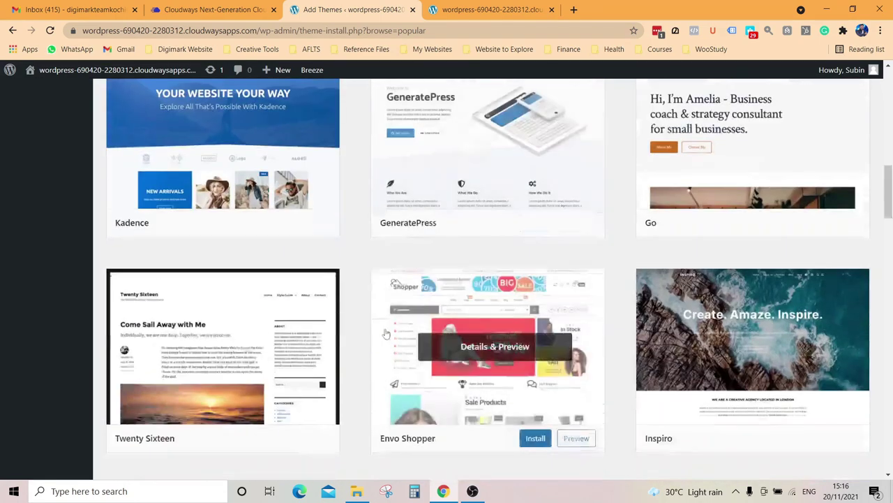
pyautogui.scroll(-3, 482, 238)
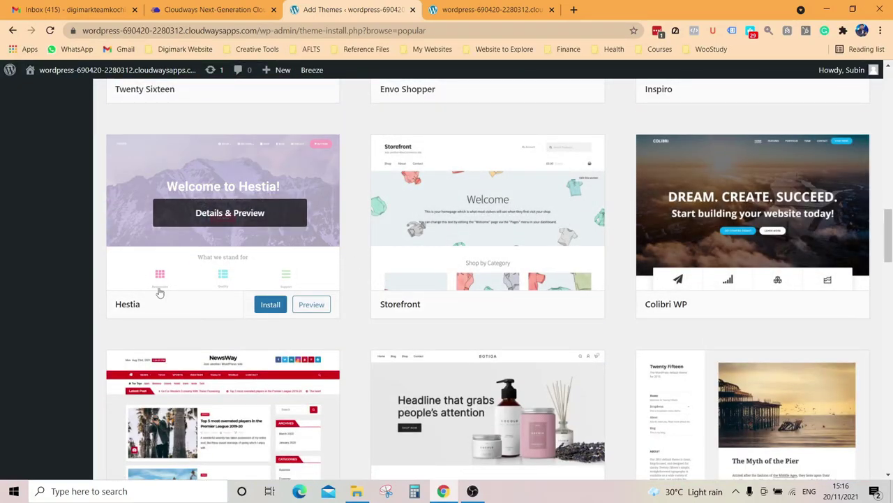
pyautogui.scroll(6, 253, 276)
pyautogui.scroll(8, 253, 276)
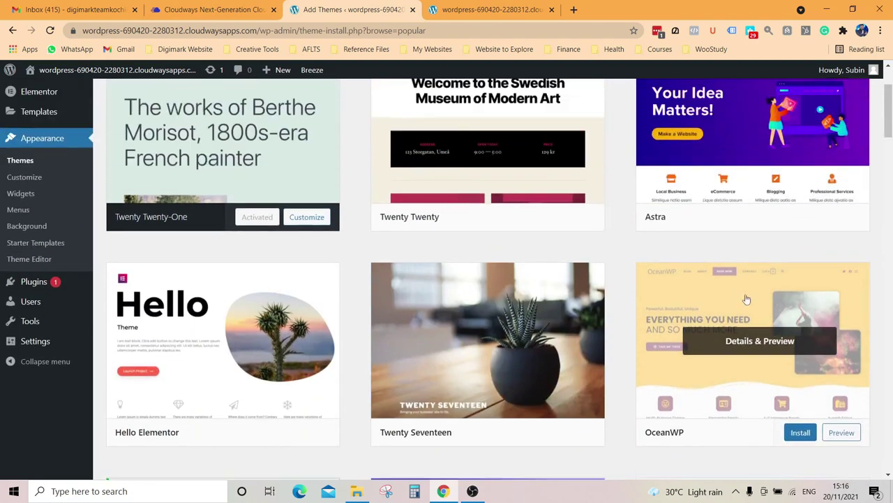
pyautogui.scroll(-2, 709, 231)
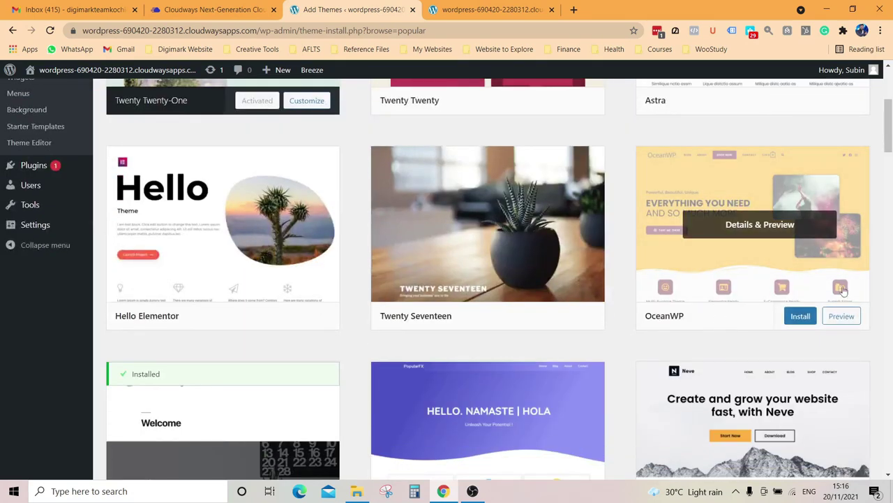
pyautogui.click(800, 318)
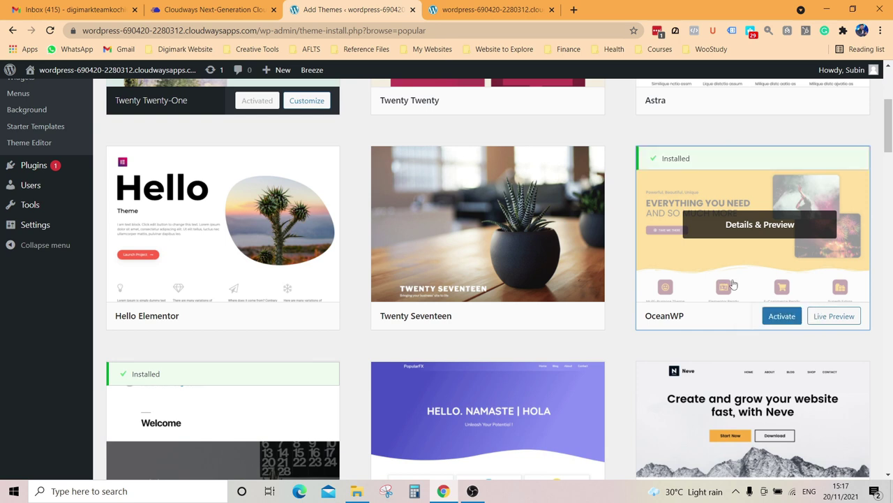
pyautogui.click(783, 316)
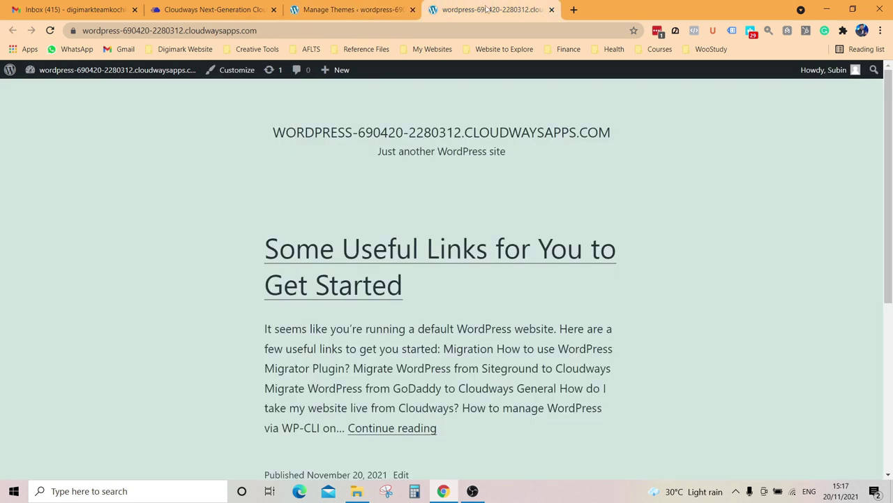
pyautogui.click(489, 10)
pyautogui.click(50, 30)
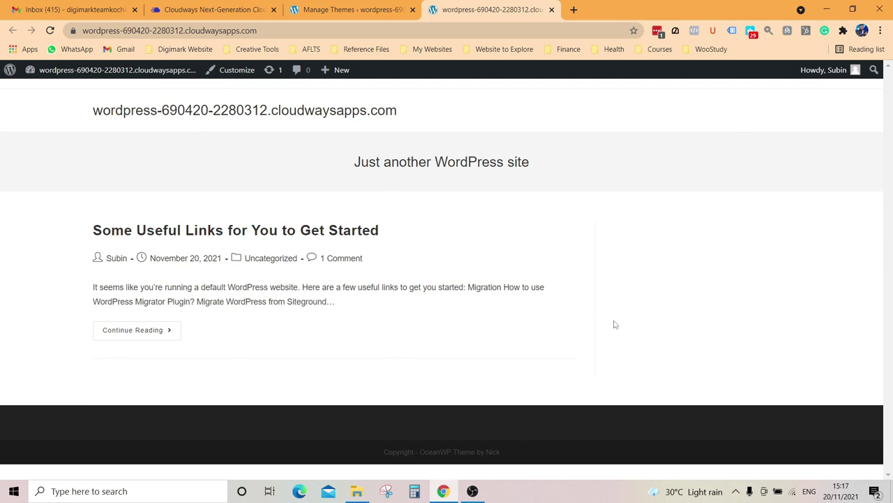
pyautogui.click(352, 9)
pyautogui.moveTo(245, 263)
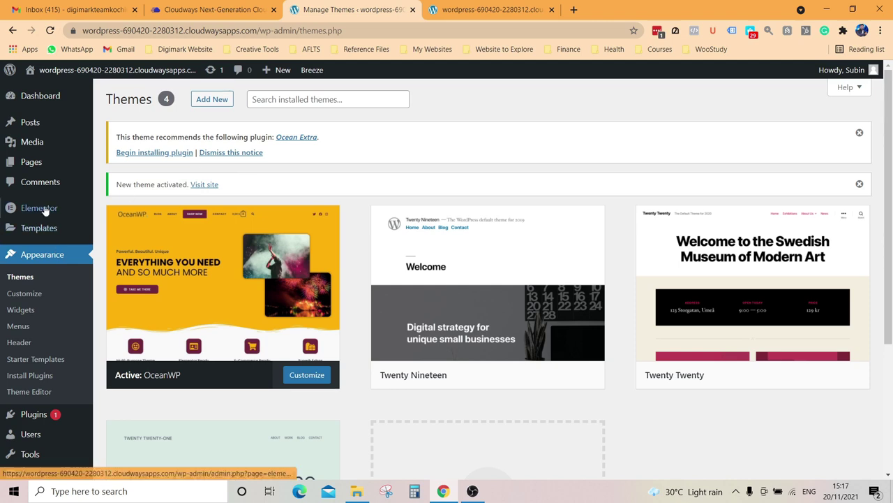
# Step: Open the Starter Templates library and choose Elementor as the page builder
pyautogui.click(46, 367)
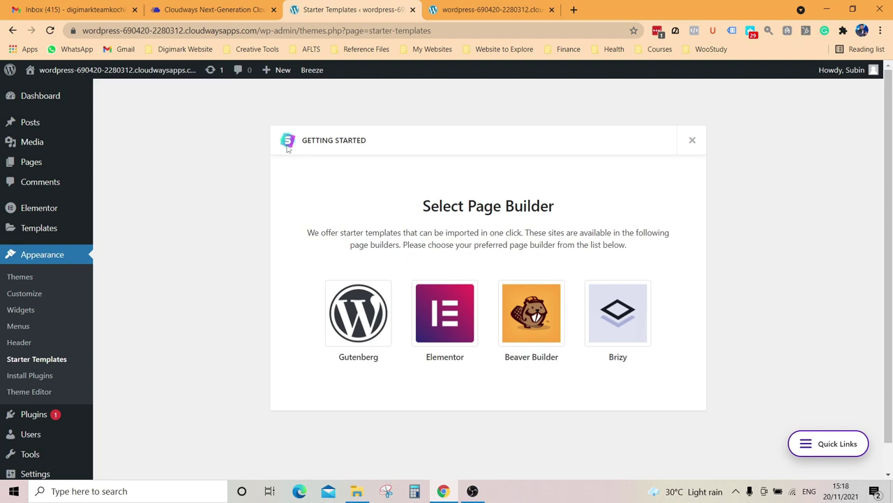
pyautogui.click(456, 323)
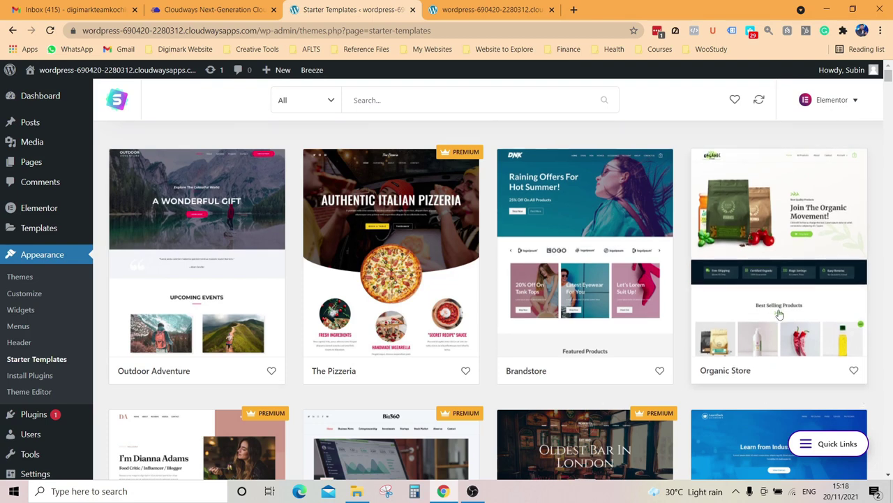
pyautogui.scroll(-6, 780, 314)
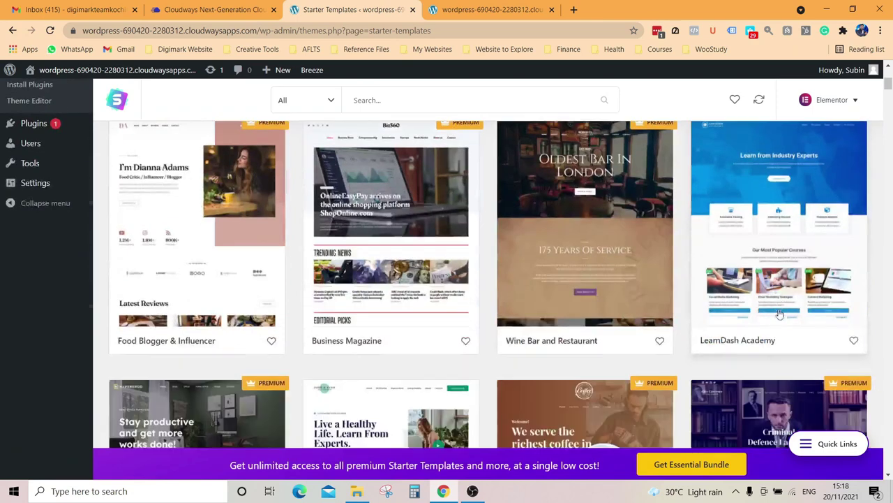
pyautogui.scroll(-1, 780, 315)
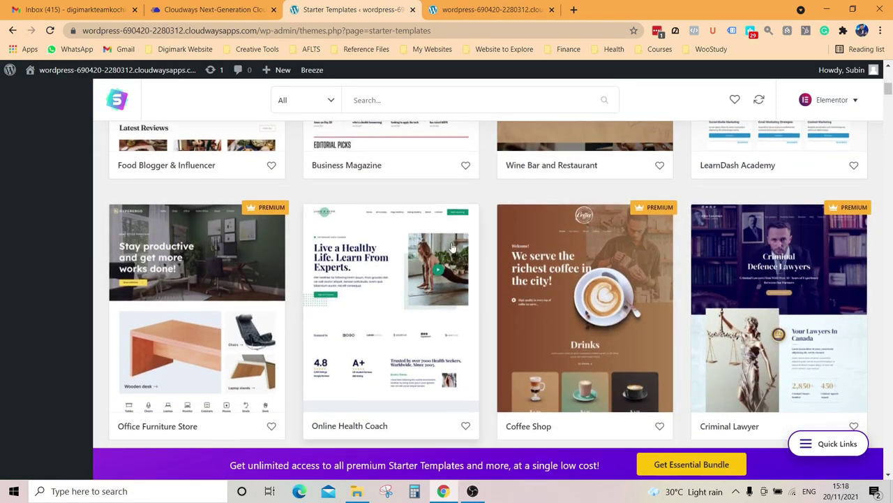
pyautogui.scroll(-4, 450, 246)
pyautogui.scroll(5, 451, 241)
# Step: Filter to free templates and scroll down to Fashion Designer, Tech Startup, Vlogger and Webinar
pyautogui.click(325, 110)
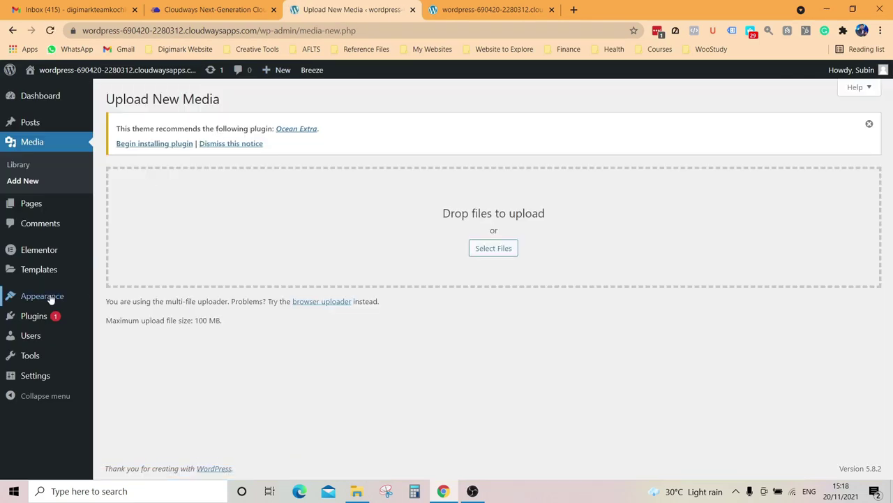
pyautogui.moveTo(56, 297)
pyautogui.click(130, 384)
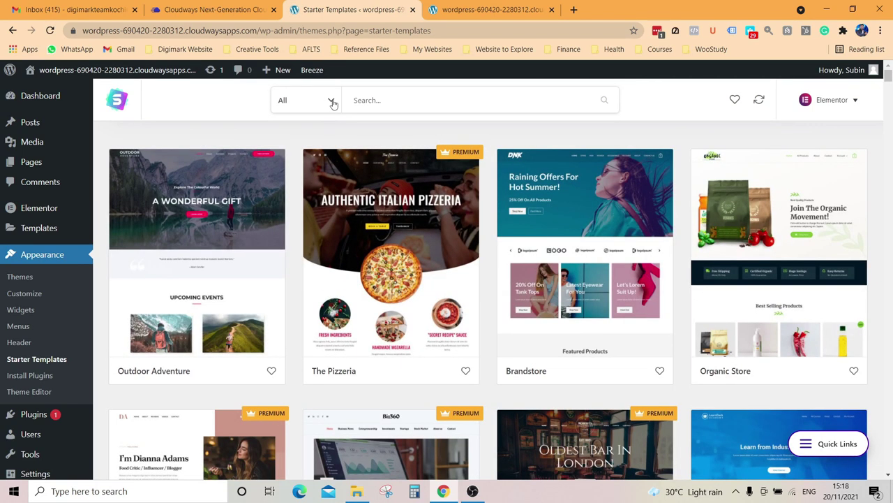
pyautogui.click(333, 103)
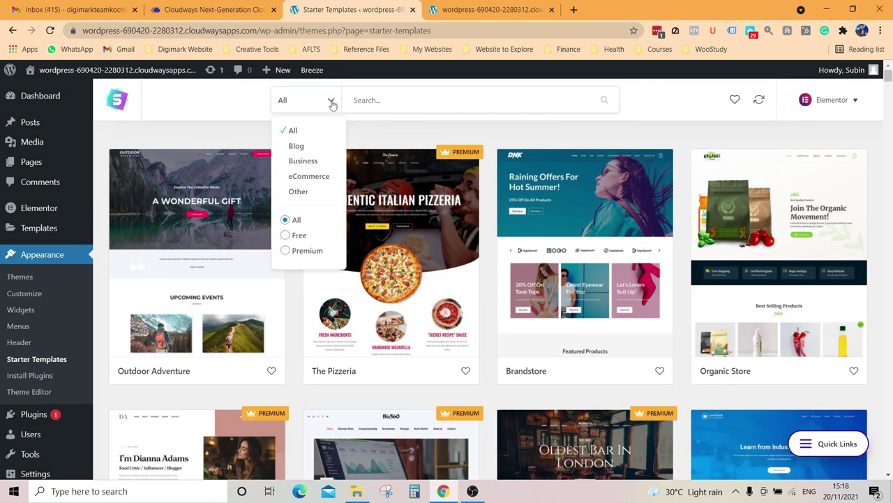
pyautogui.click(285, 235)
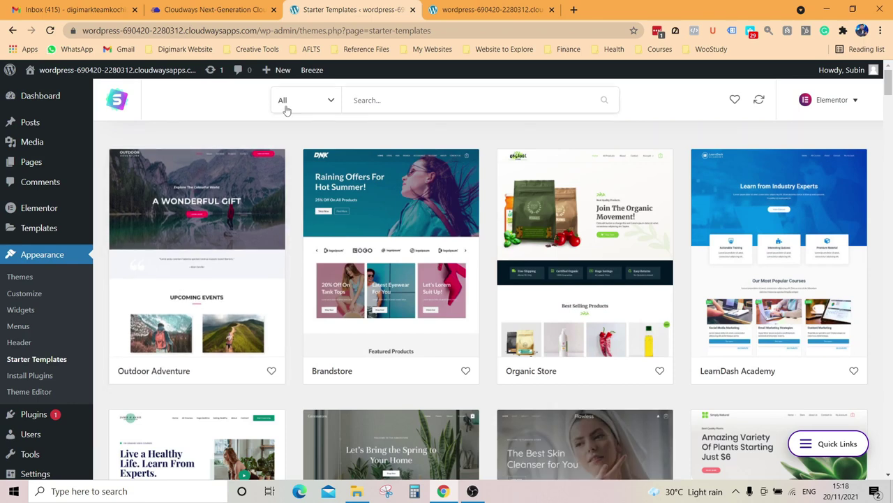
pyautogui.scroll(-3, 592, 310)
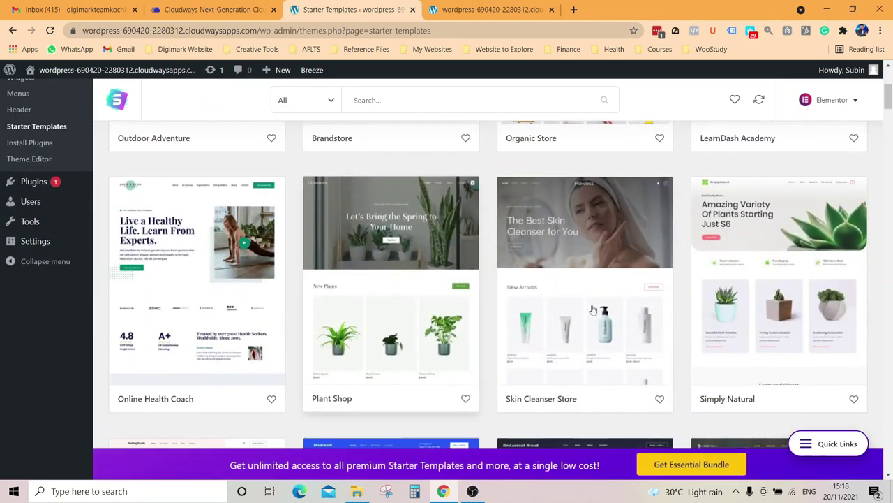
pyautogui.scroll(-3, 591, 310)
pyautogui.scroll(-5, 691, 301)
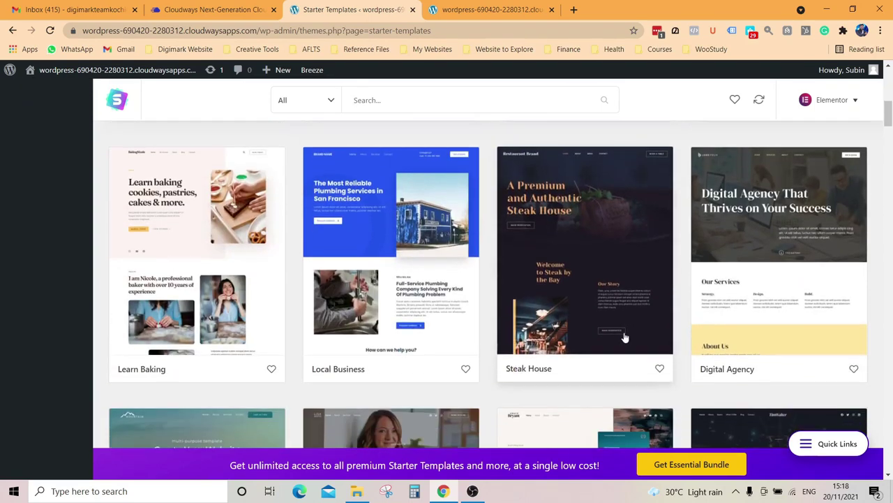
pyautogui.scroll(1, 589, 249)
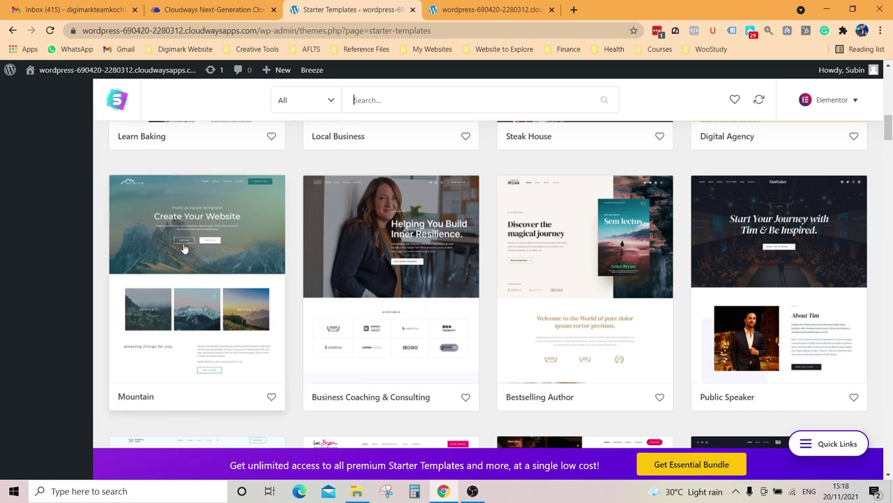
pyautogui.scroll(-3, 184, 248)
pyautogui.scroll(-6, 185, 247)
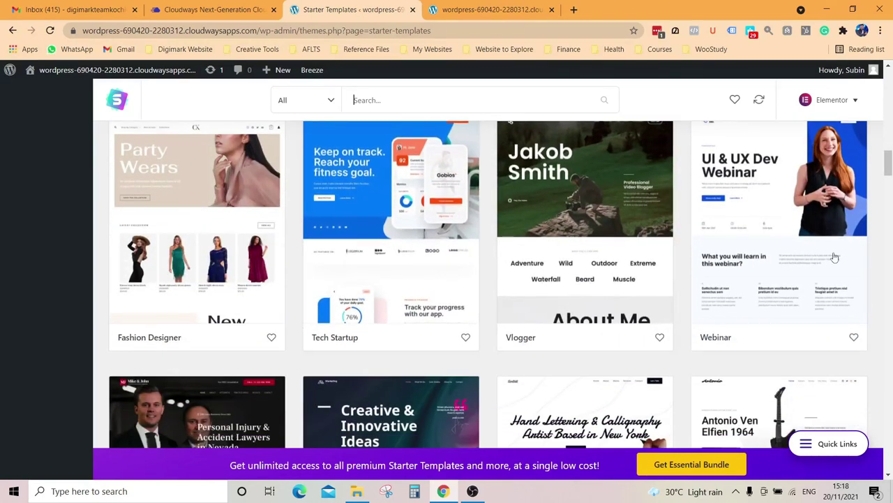
pyautogui.scroll(1, 775, 259)
pyautogui.scroll(-1, 775, 258)
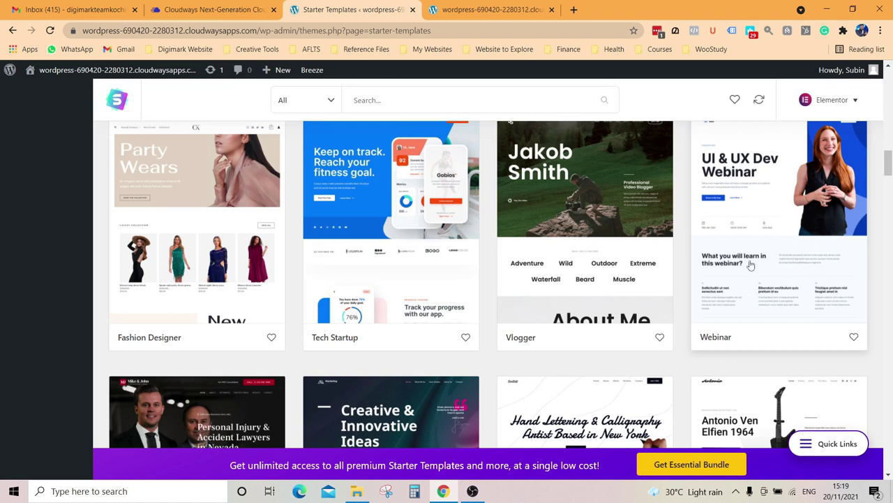
# Step: Preview the Webinar template, then open Digital Agency to see its Contact, About, Services and Home pages
pyautogui.click(788, 238)
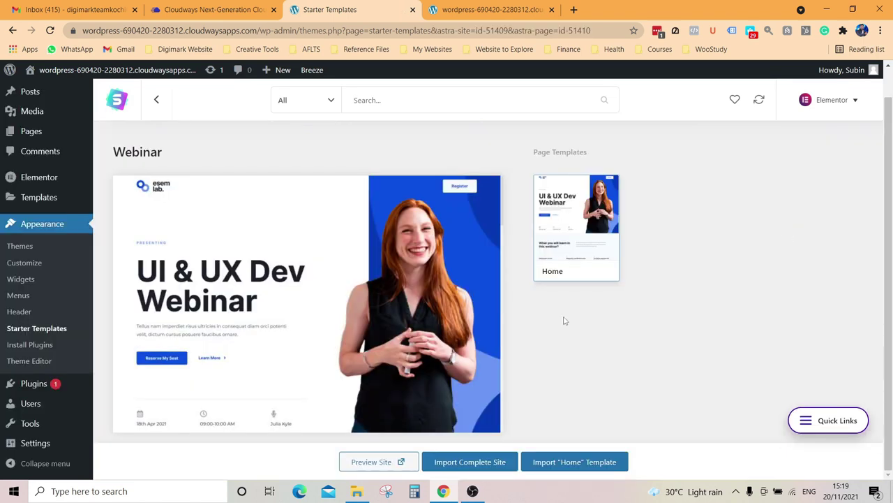
pyautogui.click(153, 99)
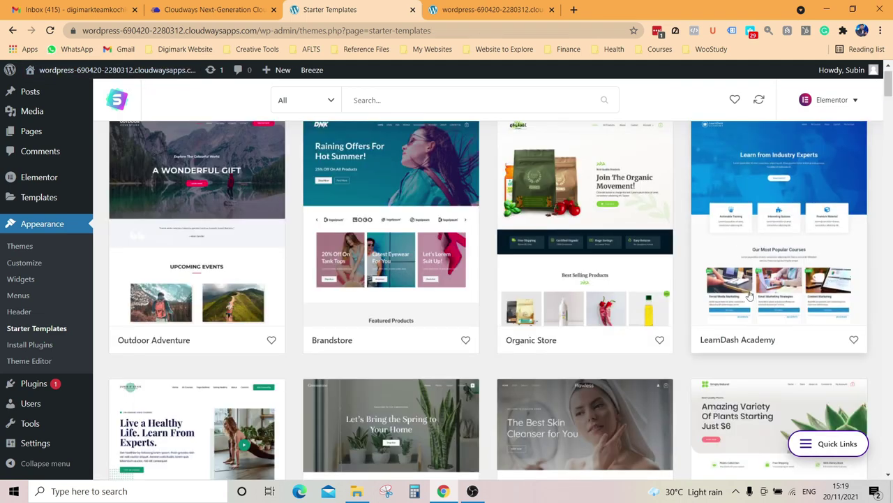
pyautogui.scroll(-3, 544, 309)
pyautogui.scroll(-6, 441, 277)
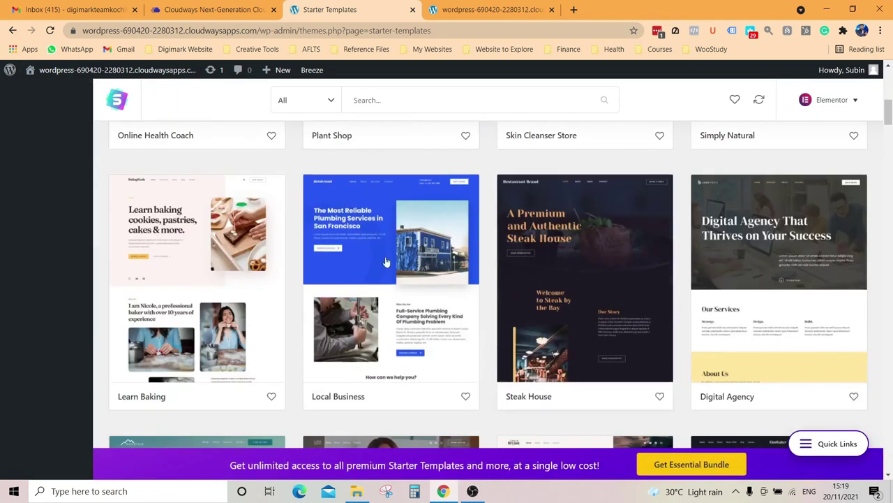
pyautogui.scroll(-2, 773, 283)
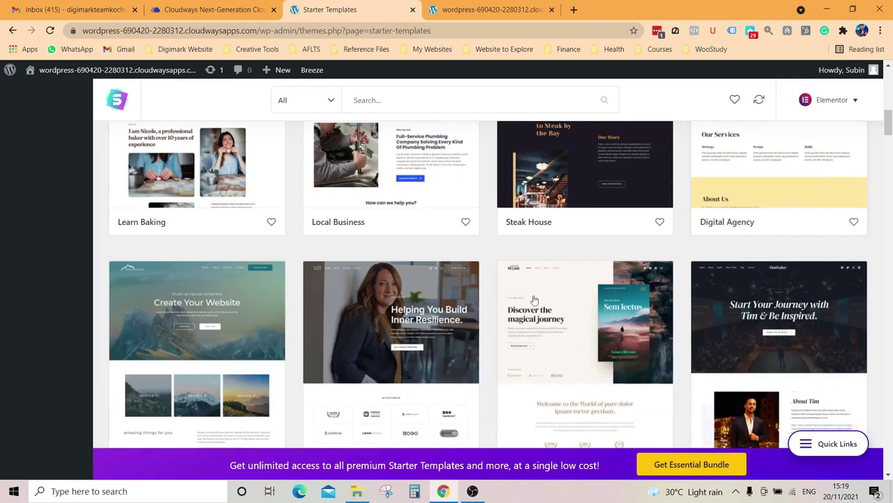
pyautogui.scroll(2, 806, 218)
pyautogui.click(806, 218)
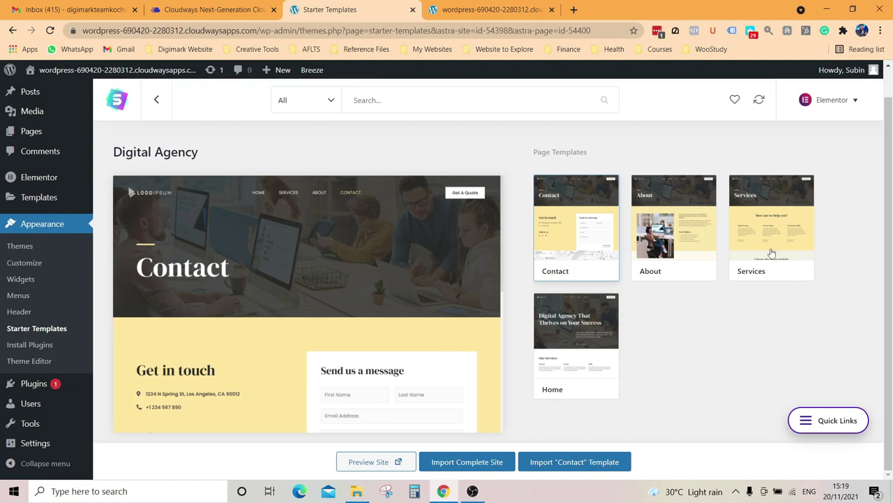
pyautogui.click(486, 9)
pyautogui.click(342, 9)
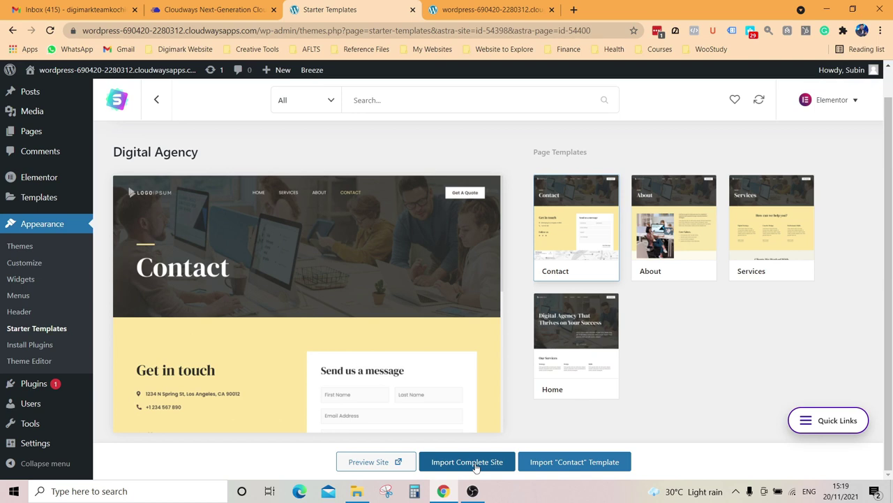
# Step: Import the full Digital Agency site as a Beginner for Myself/My company, skipping the details step
pyautogui.click(475, 467)
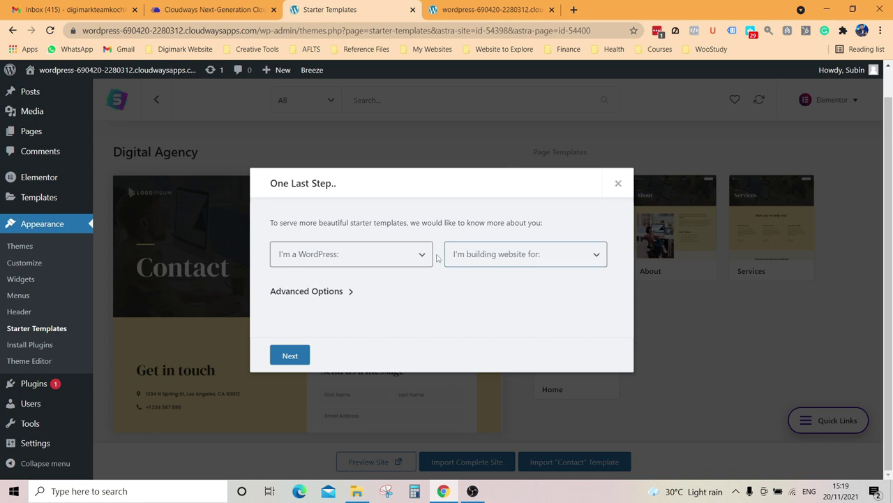
pyautogui.click(370, 256)
pyautogui.click(332, 294)
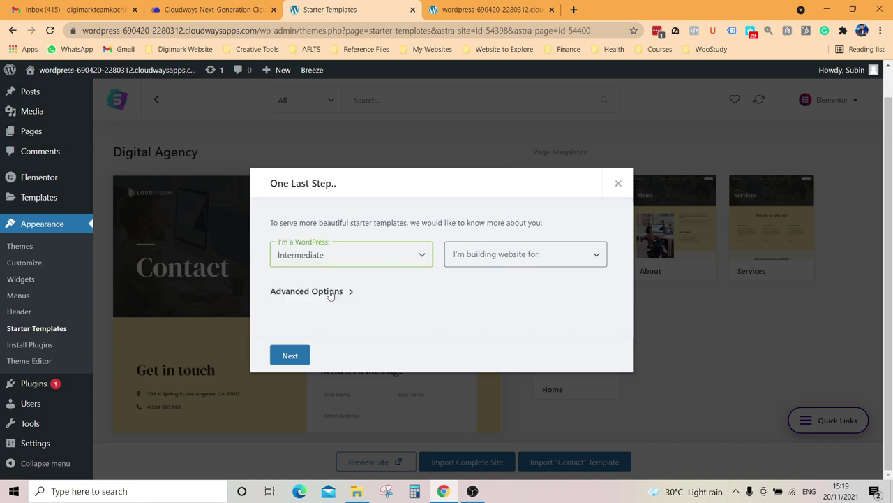
pyautogui.click(329, 254)
pyautogui.click(325, 283)
pyautogui.click(512, 256)
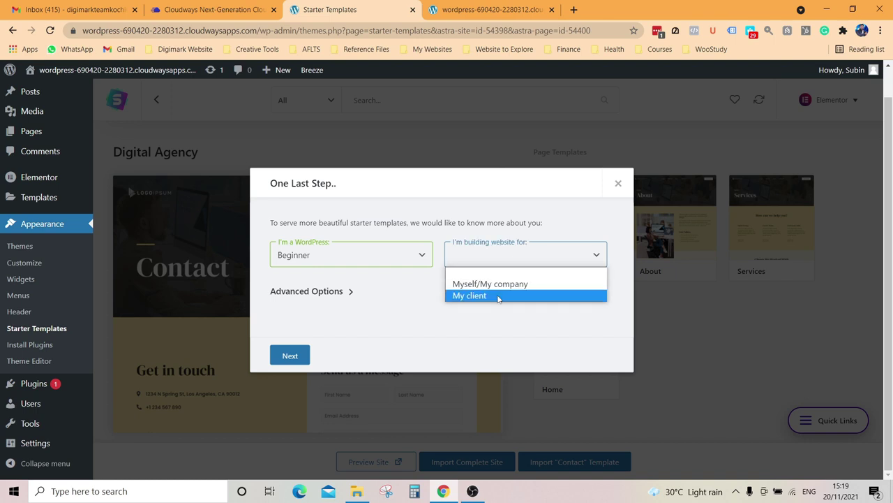
pyautogui.click(502, 286)
pyautogui.click(304, 352)
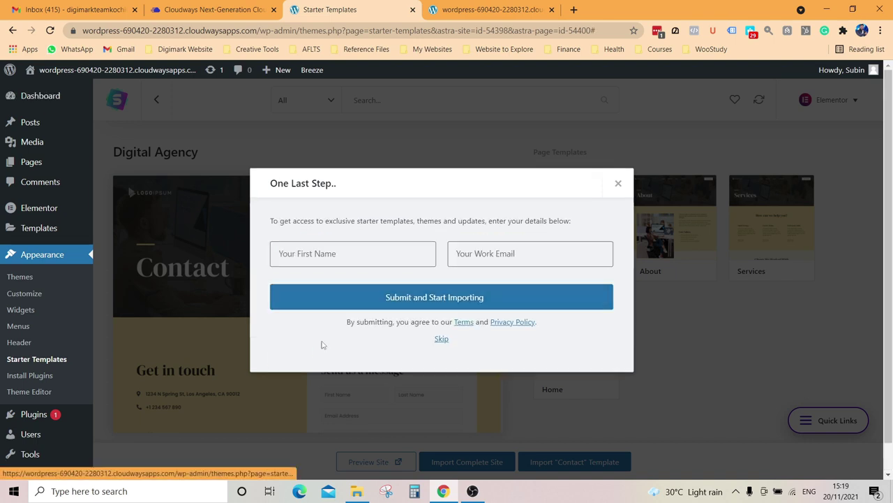
pyautogui.click(441, 339)
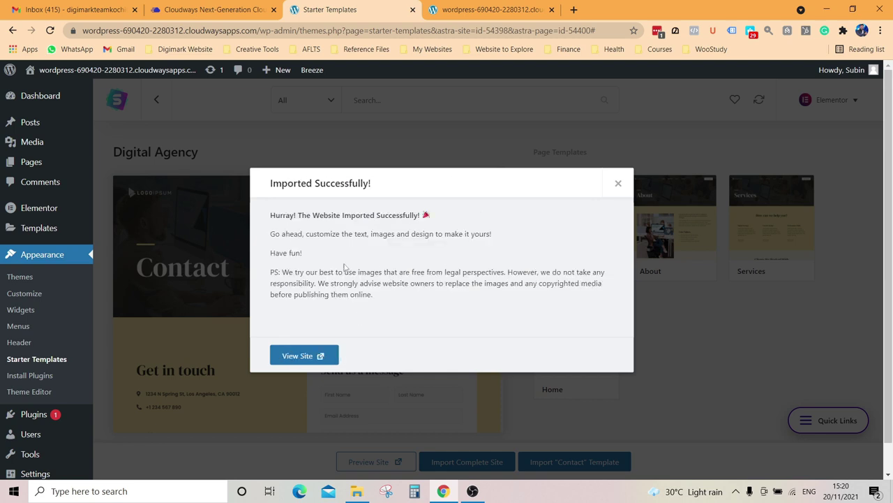
pyautogui.moveTo(272, 214); pyautogui.dragTo(449, 216)
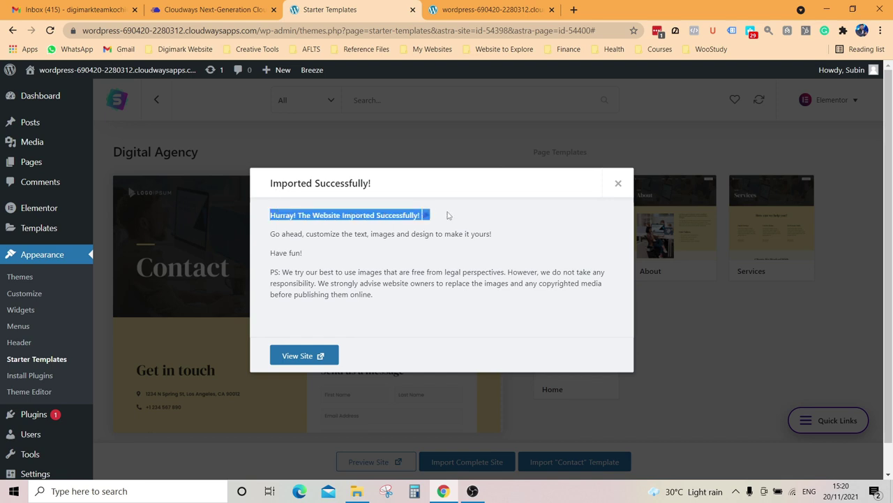
# Step: View the newly imported Digital Agency site and scroll through its homepage
pyautogui.click(311, 359)
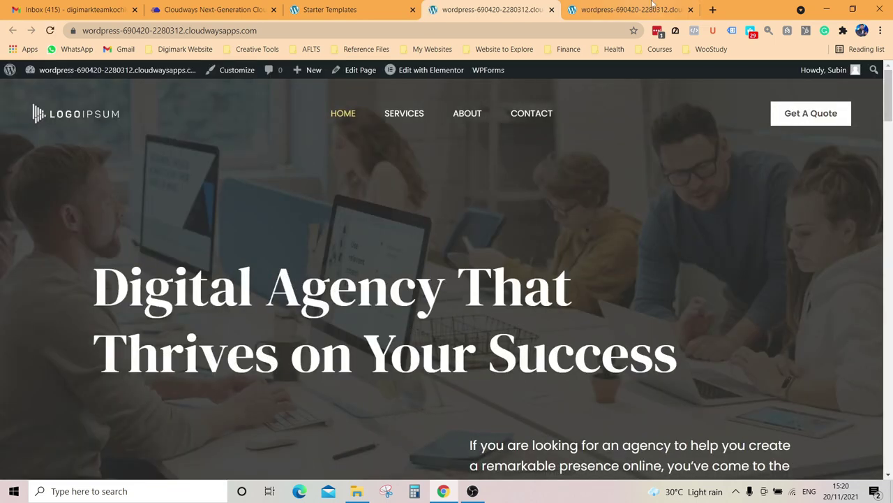
pyautogui.click(631, 10)
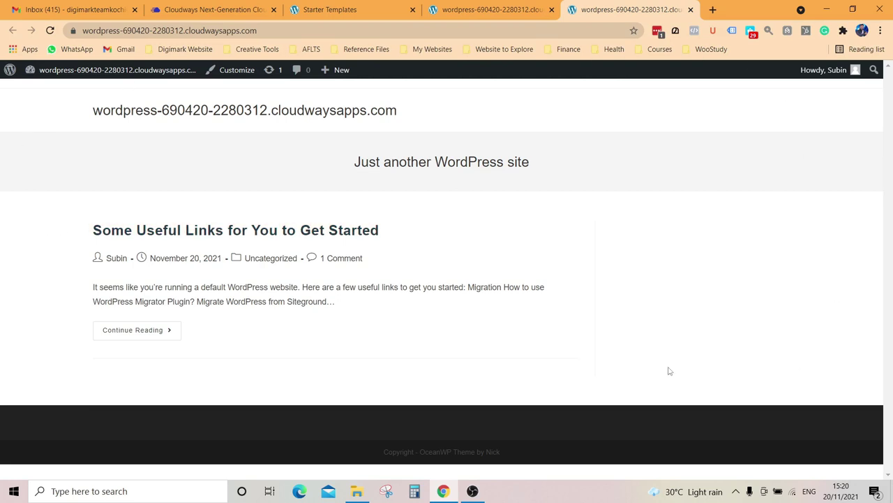
pyautogui.click(458, 5)
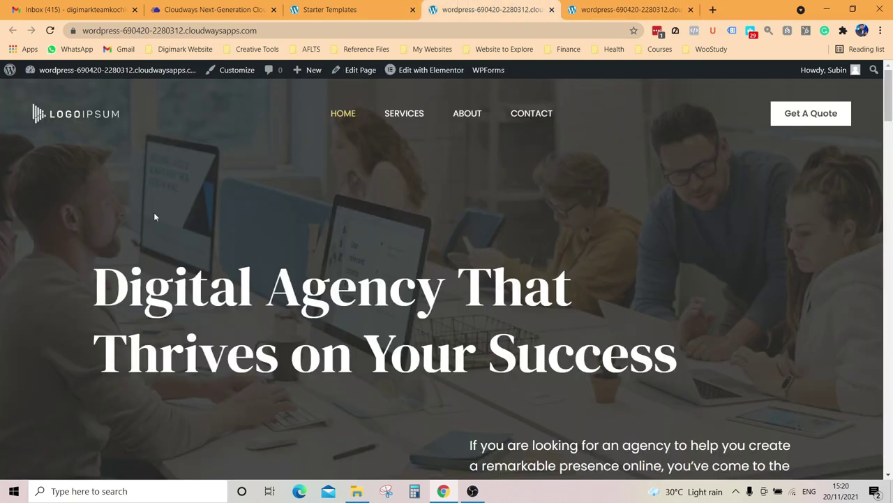
pyautogui.scroll(-20, 265, 189)
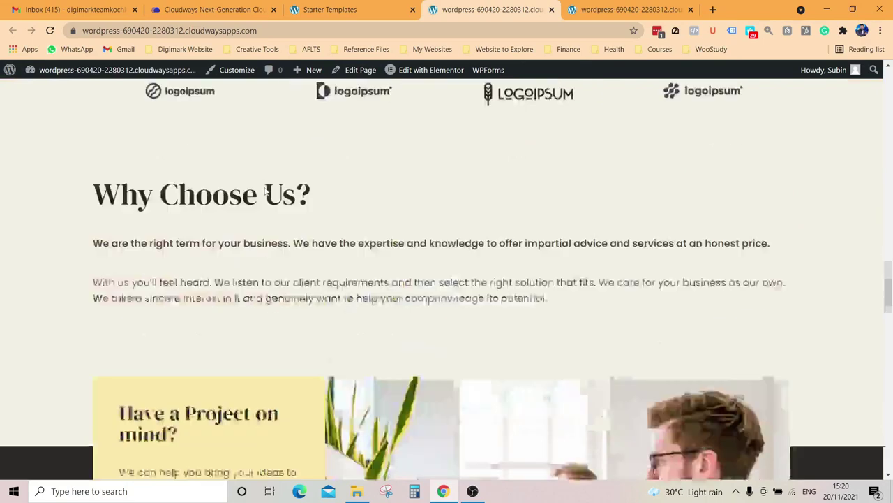
pyautogui.scroll(-10, 265, 190)
pyautogui.scroll(8, 266, 194)
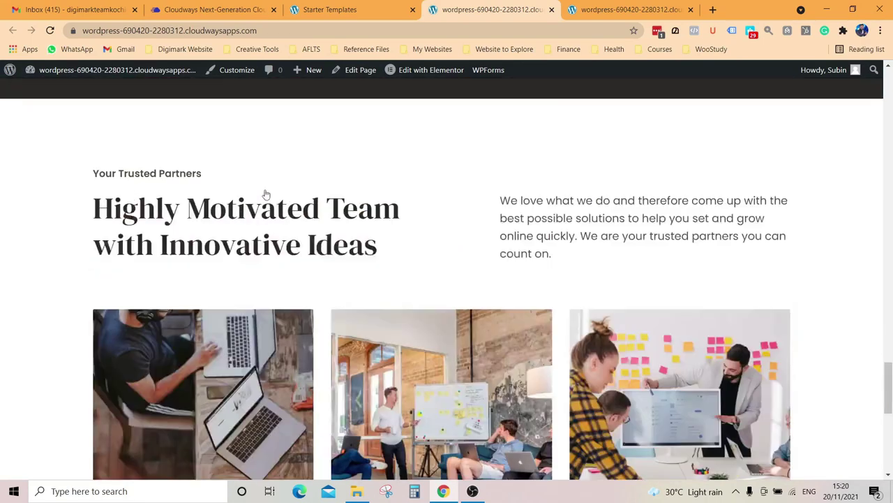
pyautogui.scroll(5, 266, 193)
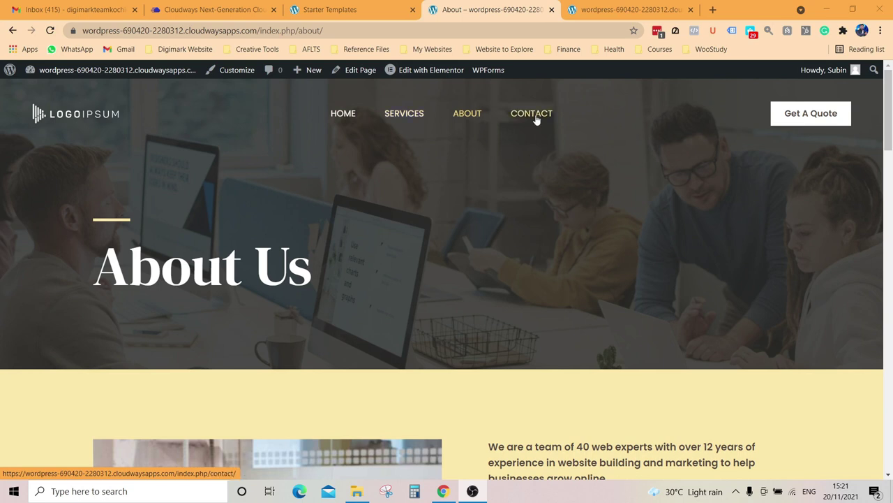
# Step: Review the About page, then launch Edit with Elementor from the admin bar
pyautogui.scroll(-3, 532, 117)
pyautogui.scroll(3, 467, 149)
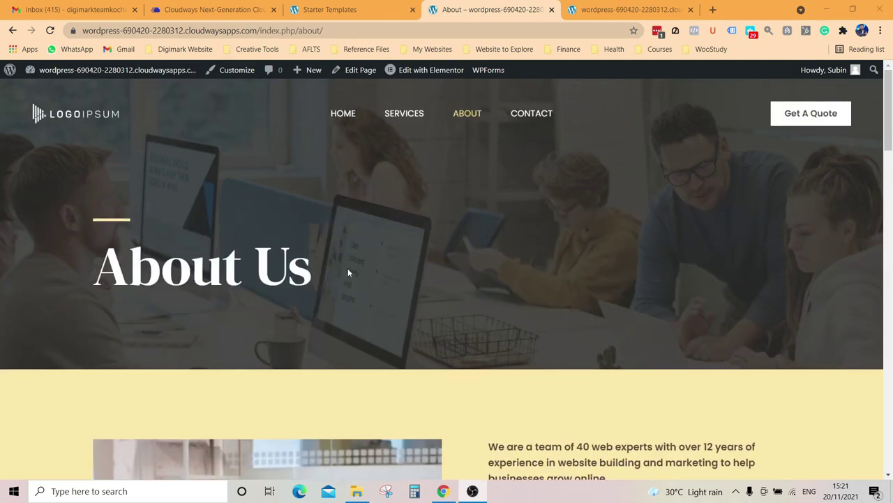
pyautogui.scroll(-8, 348, 272)
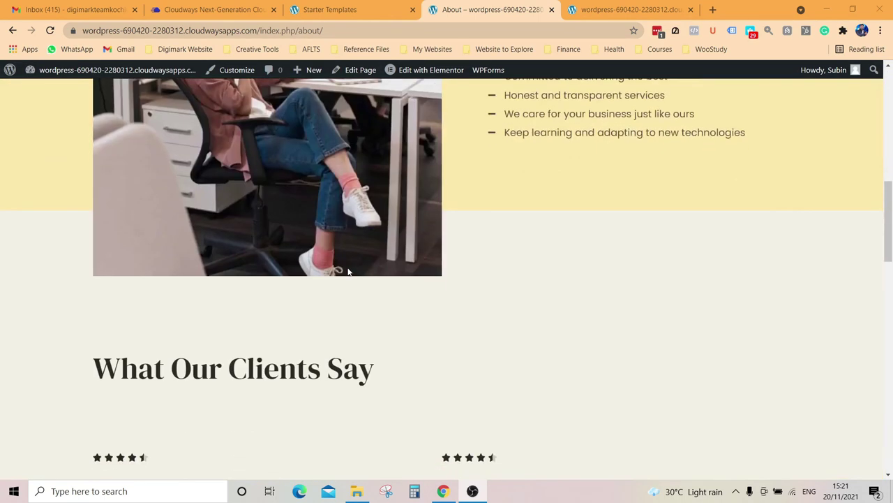
pyautogui.scroll(-8, 319, 210)
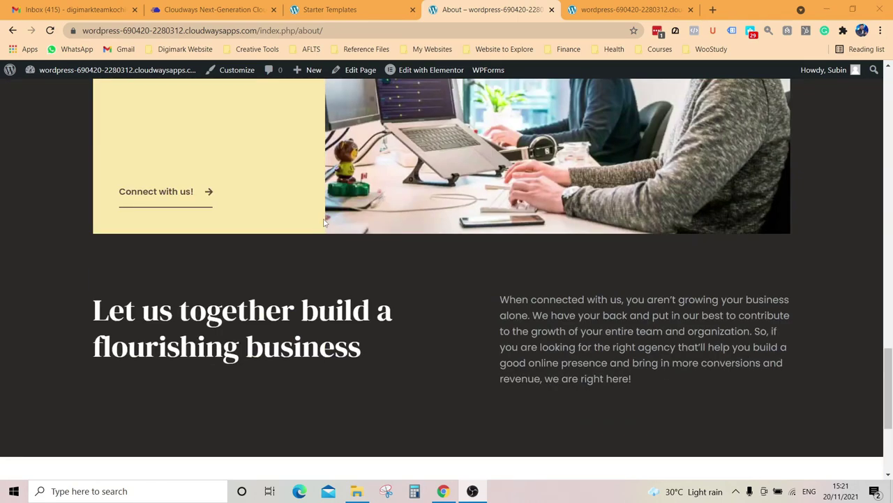
pyautogui.scroll(20, 273, 239)
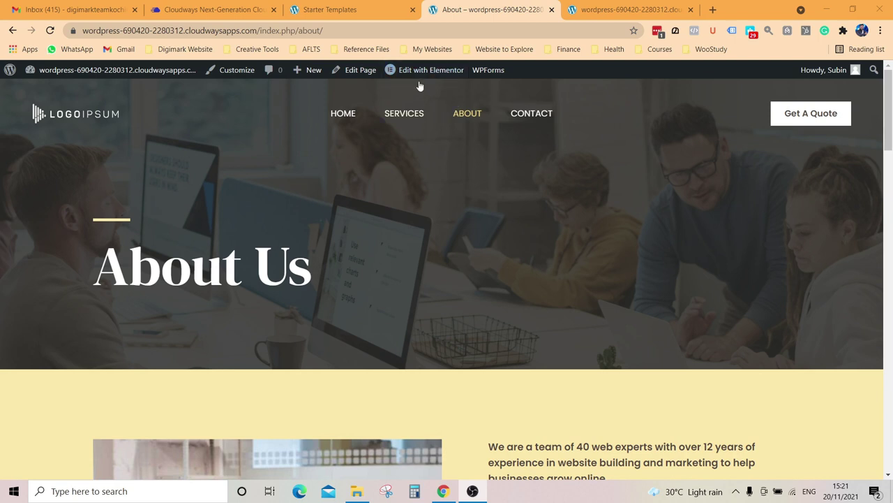
pyautogui.moveTo(414, 79)
pyautogui.click(411, 73)
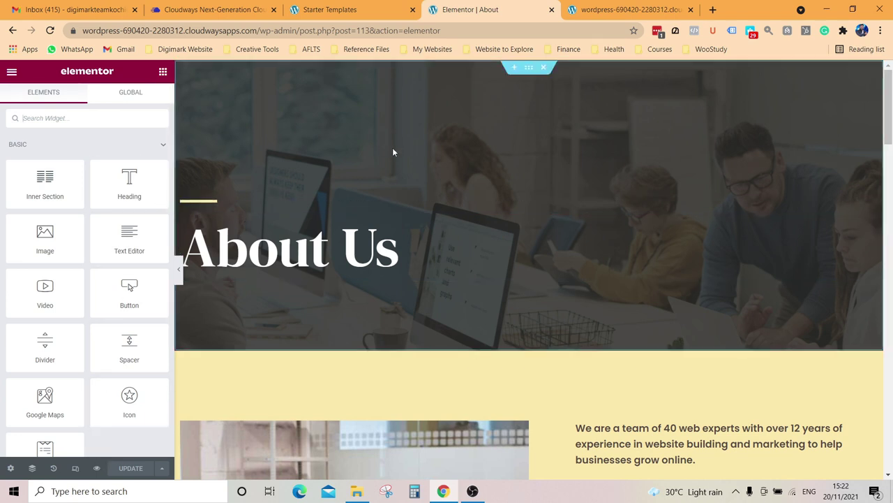
# Step: Scroll the About page in Elementor down past Core Values and the team, then back to the top
pyautogui.scroll(-15, 540, 309)
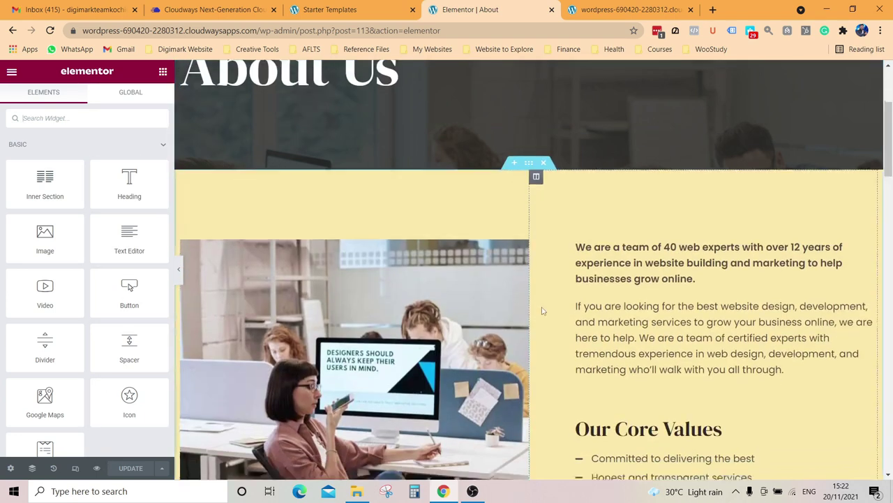
pyautogui.scroll(-3, 543, 311)
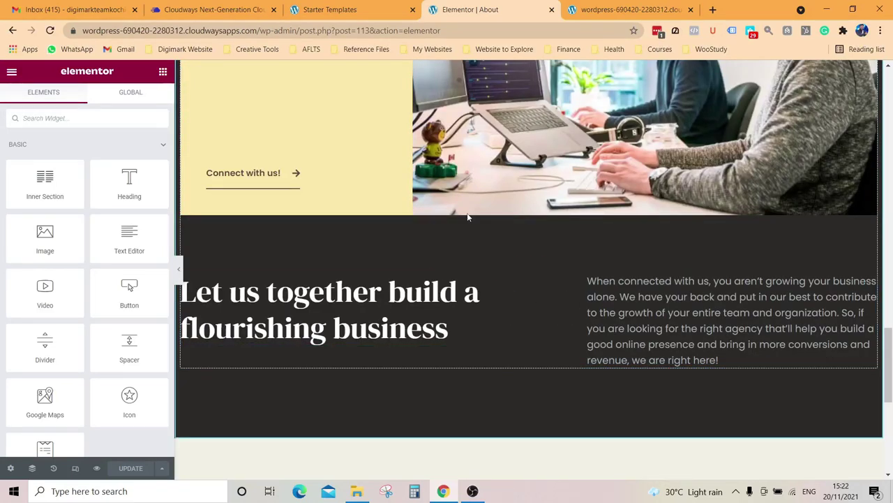
pyautogui.scroll(4, 469, 213)
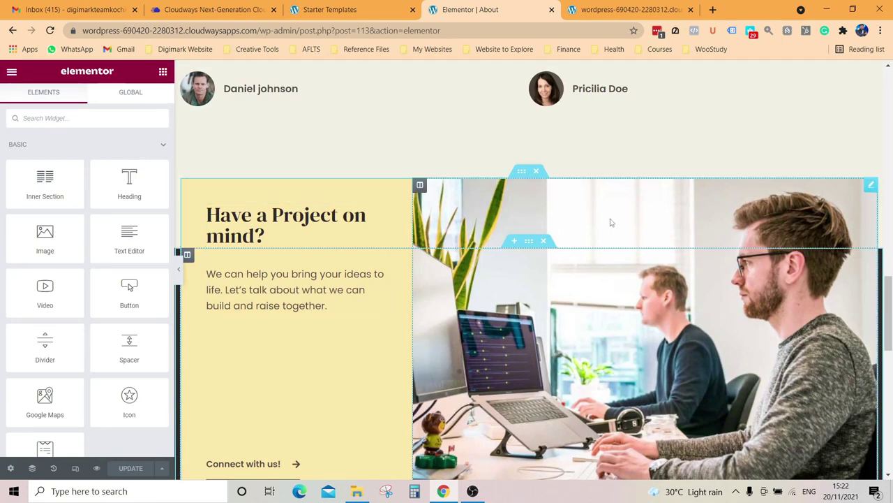
pyautogui.scroll(20, 610, 222)
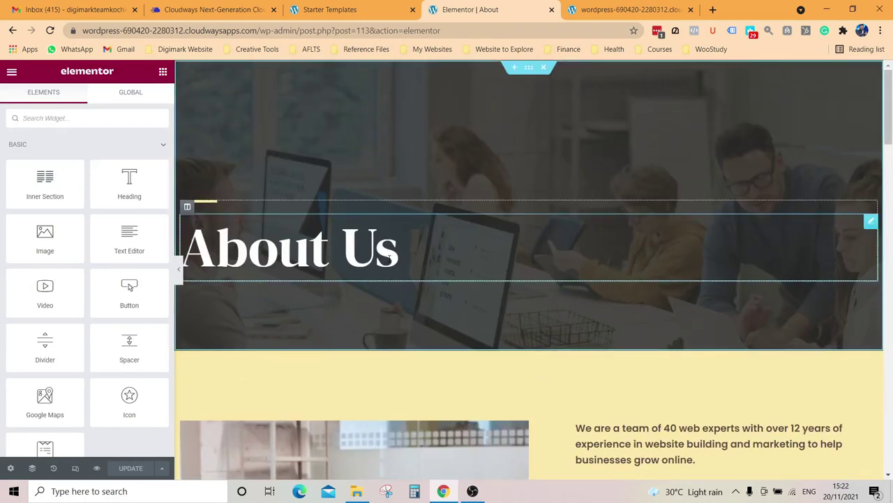
# Step: Change the banner heading from 'About Us' to 'About Me'
pyautogui.click(389, 257)
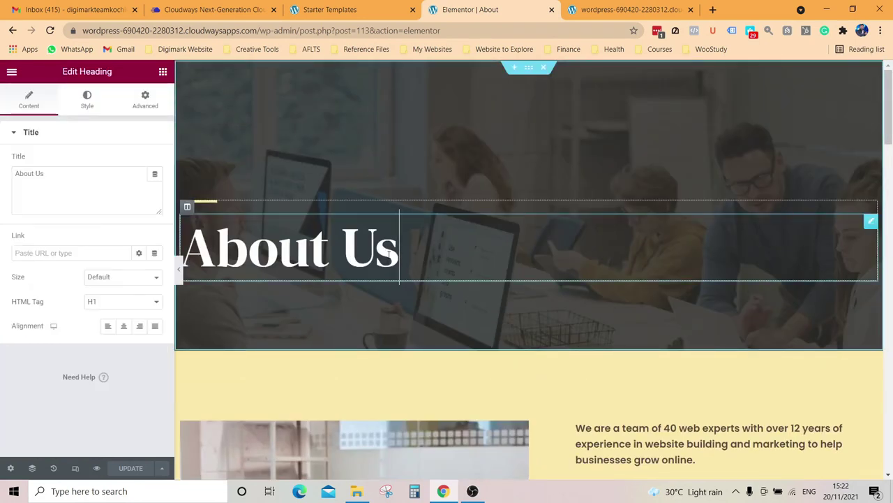
pyautogui.press('BackSpace')
pyautogui.press('BackSpace')
pyautogui.press('BackSpace')
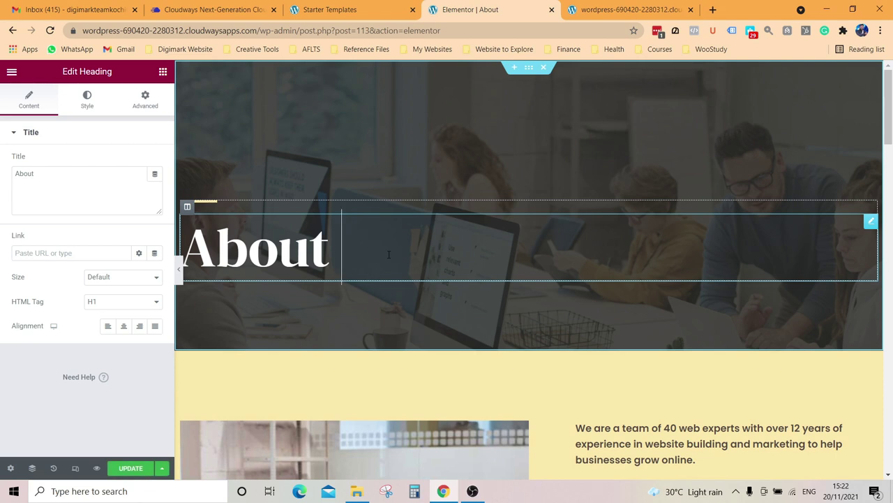
pyautogui.write('Me')
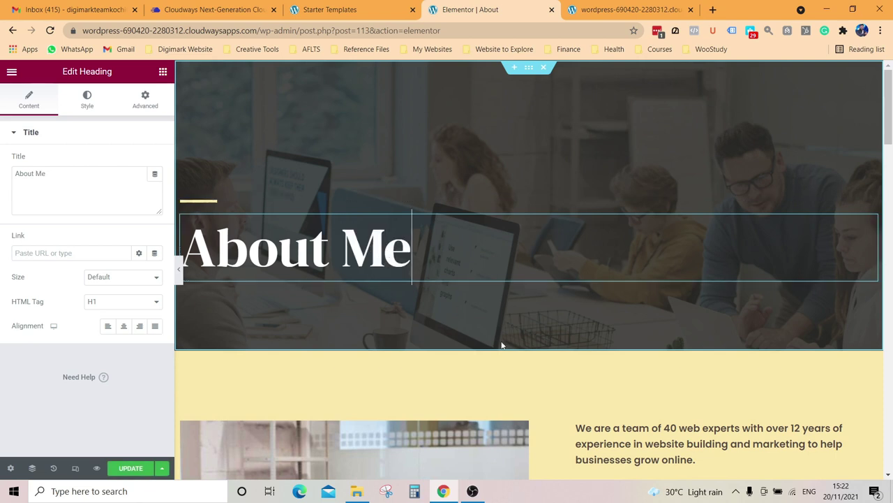
# Step: Select the 'We are a team…' paragraph widget beside the image for editing
pyautogui.scroll(-2, 464, 314)
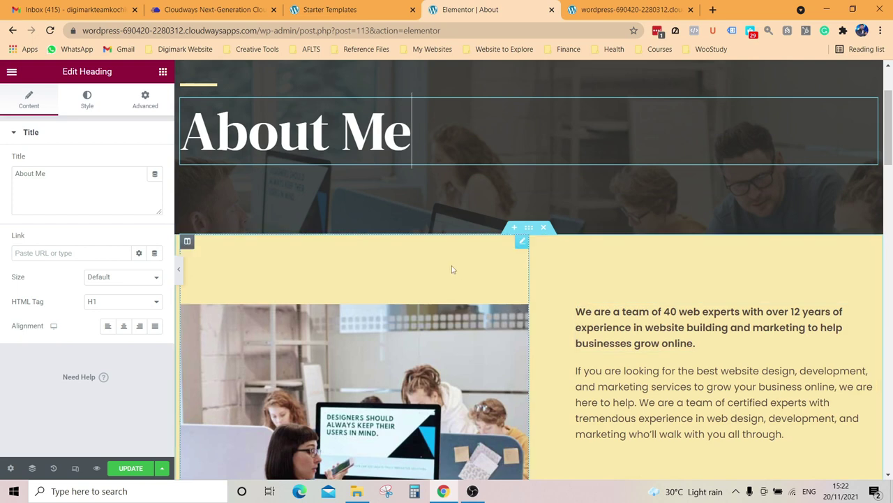
pyautogui.scroll(-4, 452, 270)
pyautogui.scroll(3, 461, 244)
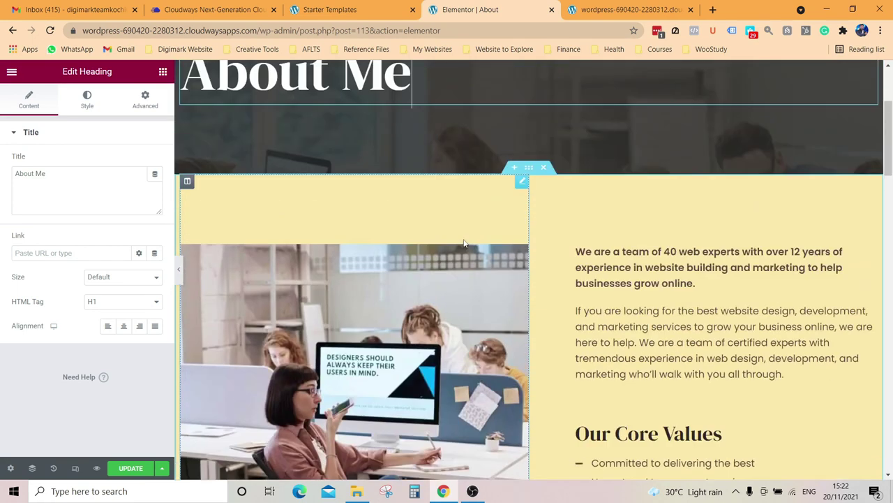
pyautogui.click(684, 277)
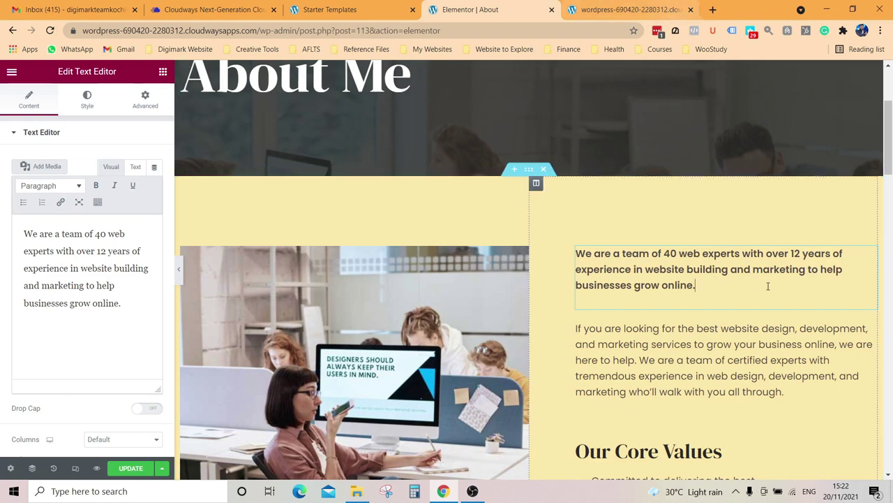
# Step: Open digimarkacademy.com's About Us page in a new tab and select the first two Who We Are? paragraphs
pyautogui.click(712, 10)
pyautogui.write('di')
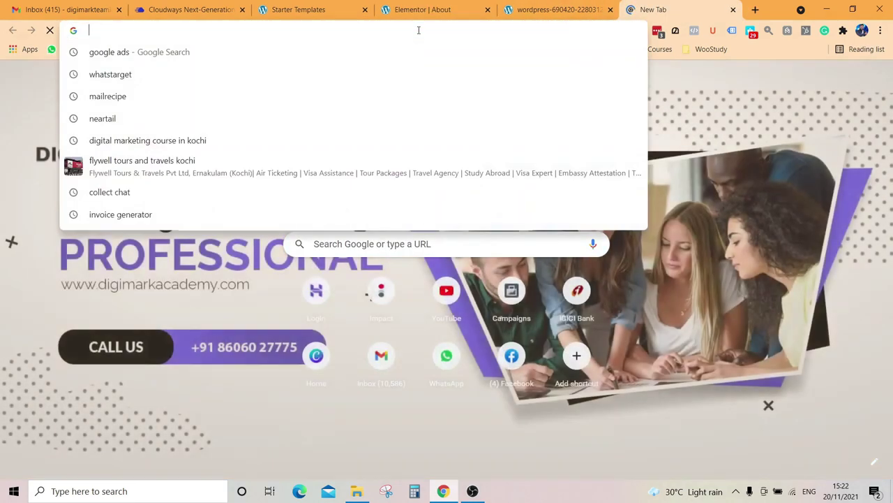
pyautogui.write('gimarkacademy.com')
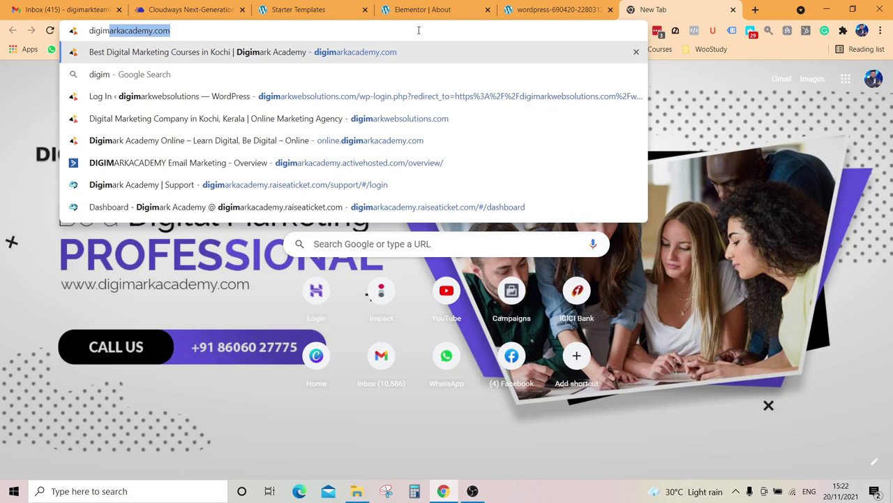
pyautogui.press('Return')
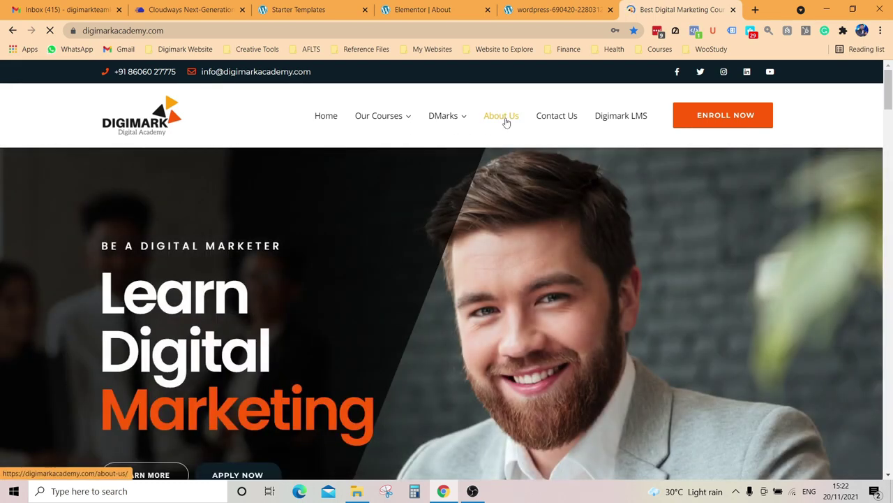
pyautogui.click(504, 117)
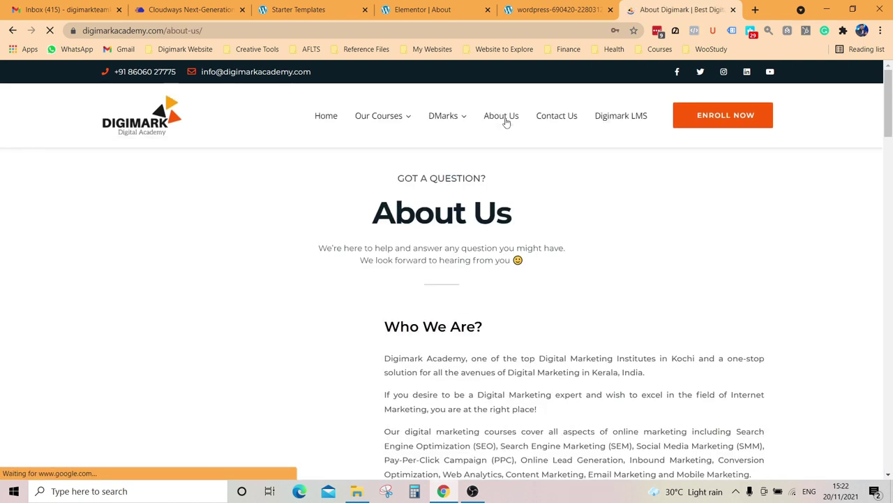
pyautogui.scroll(-2, 603, 351)
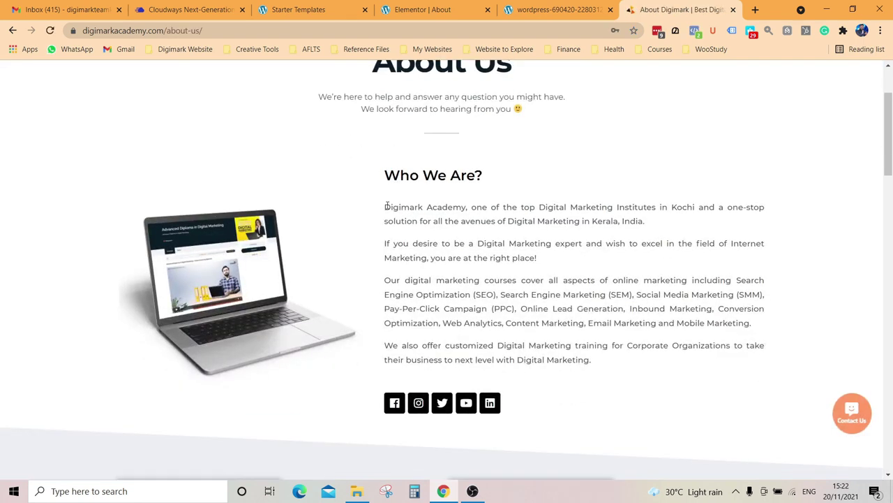
pyautogui.moveTo(386, 205); pyautogui.dragTo(554, 266)
pyautogui.hotkey('ctrl', 'c')
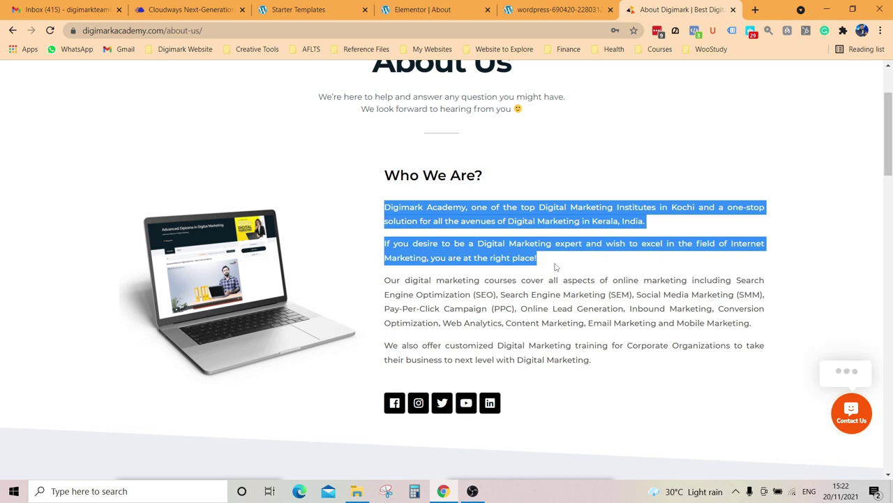
# Step: Copy the paragraphs, test a paste in the Elementor widget, undo it, and return to Digimark
pyautogui.hotkey('ctrl', 'shift', 'Tab')
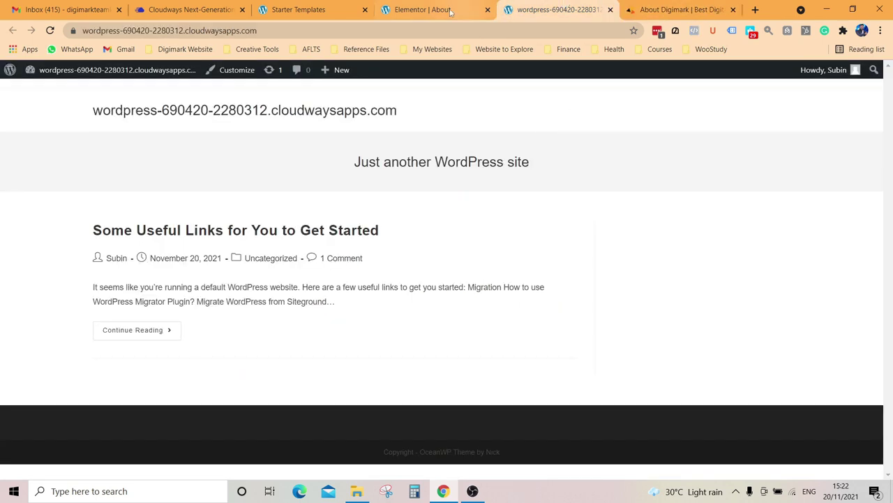
pyautogui.hotkey('ctrl', 'shift', 'Tab')
pyautogui.click(693, 286)
pyautogui.press('Return')
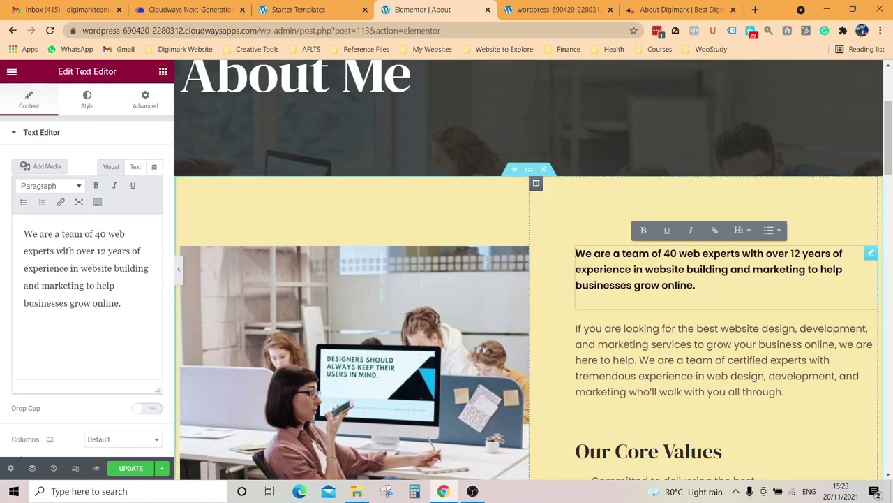
pyautogui.hotkey('ctrl', 'z')
pyautogui.hotkey('ctrl', 'shift', 'z')
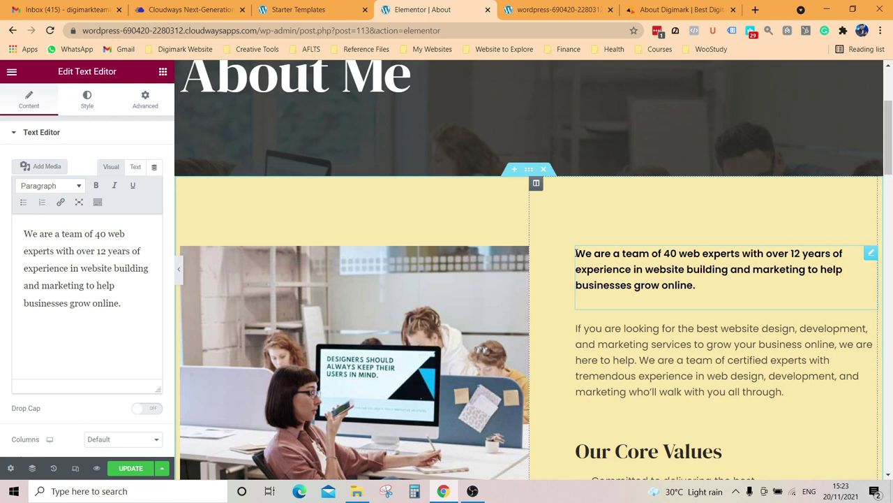
pyautogui.click(677, 10)
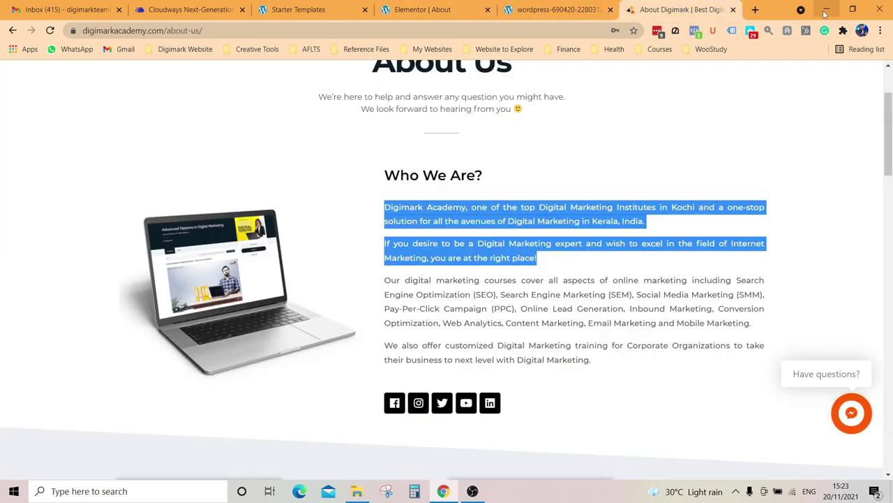
pyautogui.hotkey('alt', 'Tab')
# Step: Paste the two Digimark paragraphs into a new desktop text document and select all of it
pyautogui.click(823, 6)
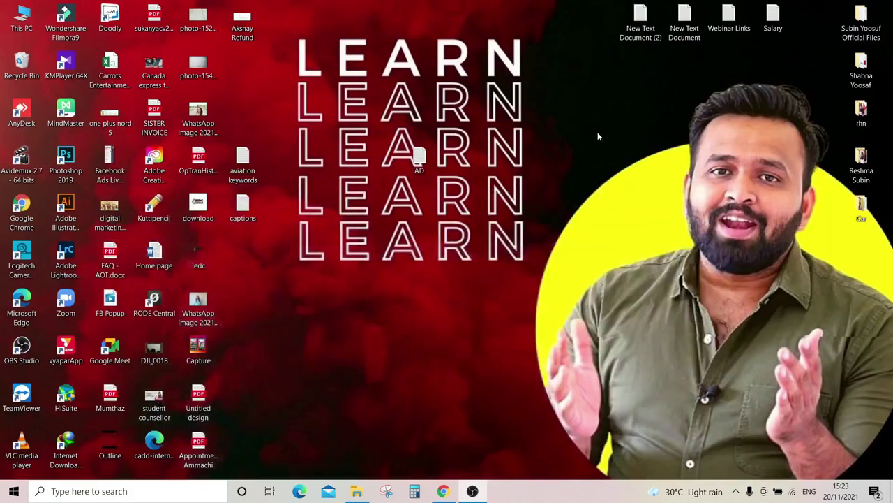
pyautogui.rightClick(626, 101)
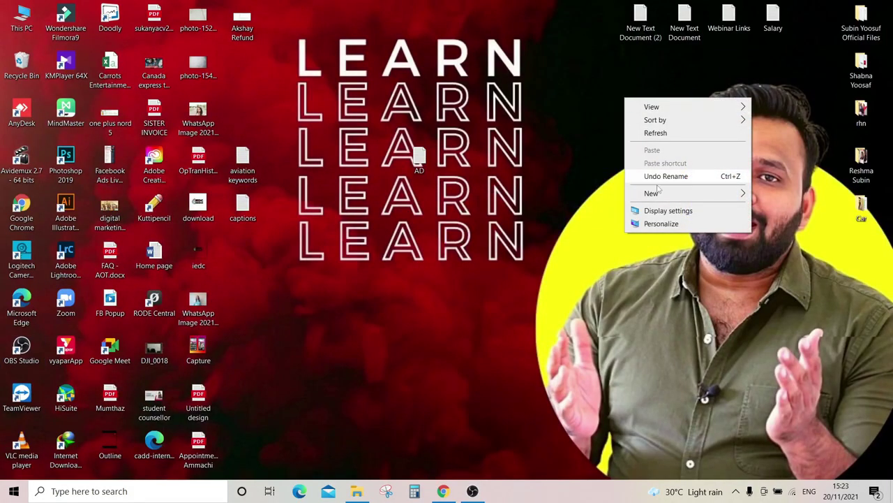
pyautogui.moveTo(659, 201)
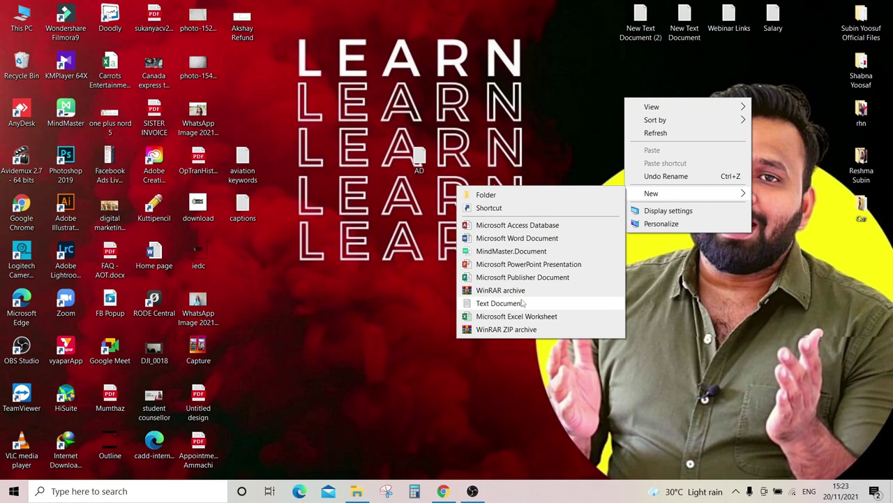
pyautogui.click(544, 303)
pyautogui.press('Return')
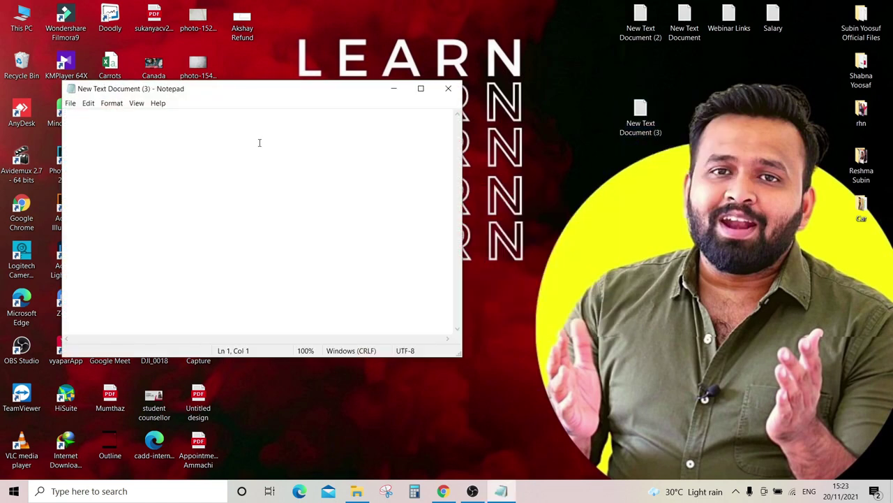
pyautogui.hotkey('ctrl', 'v')
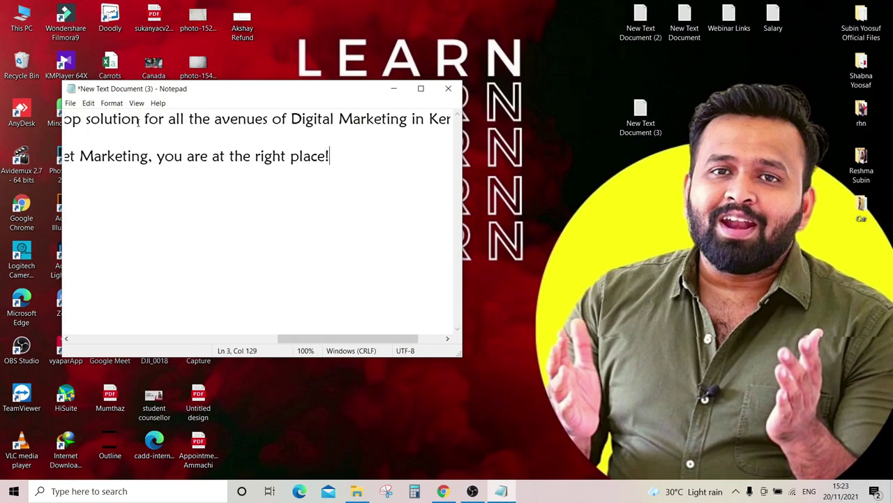
pyautogui.hotkey('ctrl', 'a')
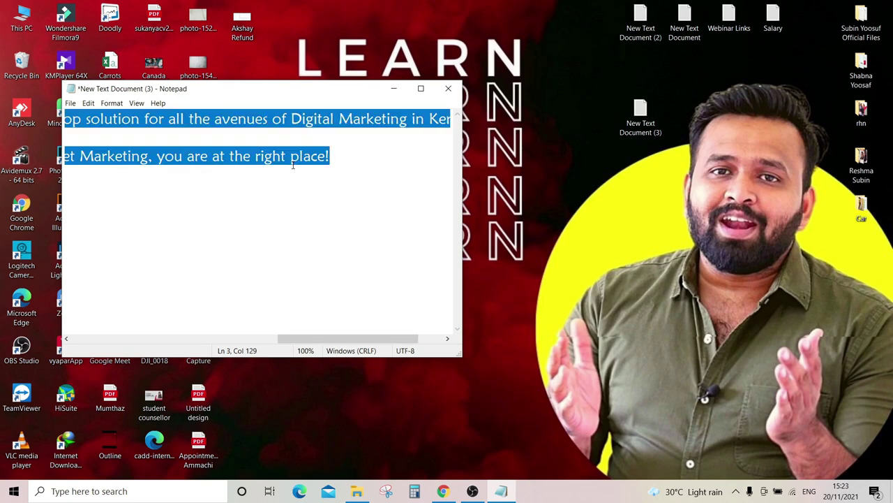
pyautogui.click(442, 490)
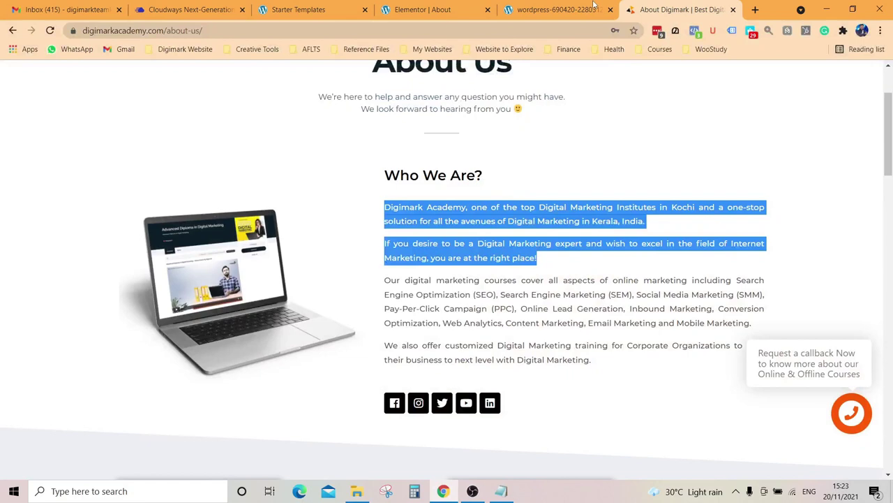
# Step: Replace the first paragraph beside the team photo with the two Digimark paragraphs, fixing the break between them
pyautogui.click(558, 7)
pyautogui.click(492, 5)
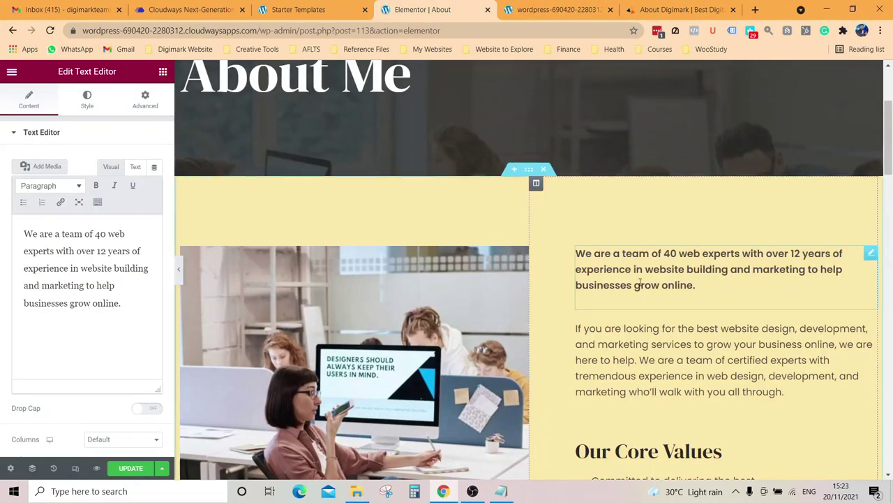
pyautogui.click(572, 255)
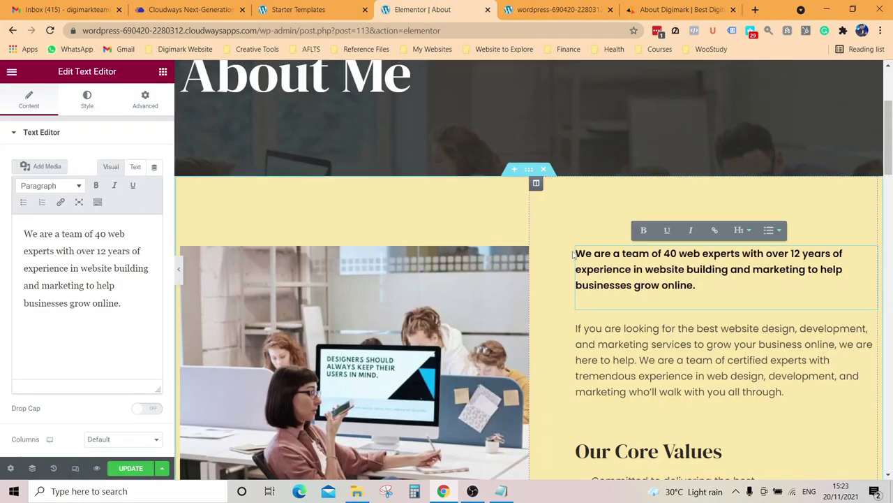
pyautogui.hotkey('ctrl', 'a')
pyautogui.hotkey('ctrl', 'v')
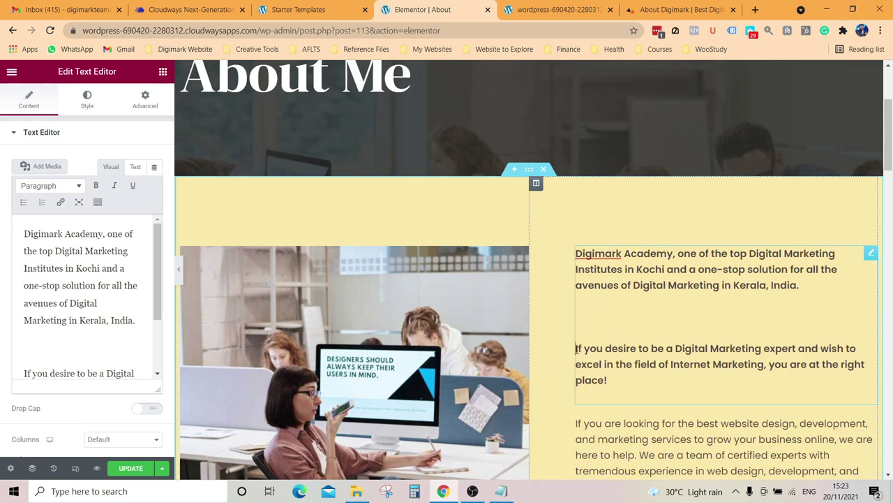
pyautogui.click(576, 348)
pyautogui.press('BackSpace')
pyautogui.press('BackSpace')
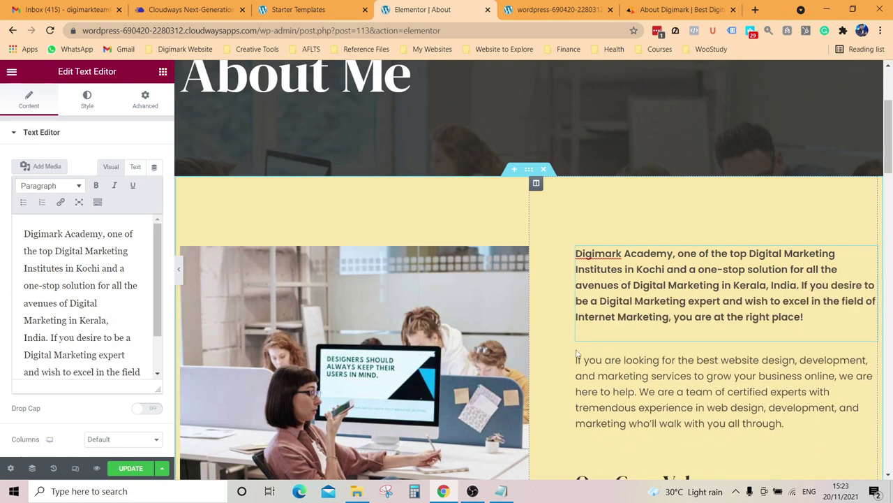
pyautogui.press('Return')
pyautogui.scroll(-2, 576, 349)
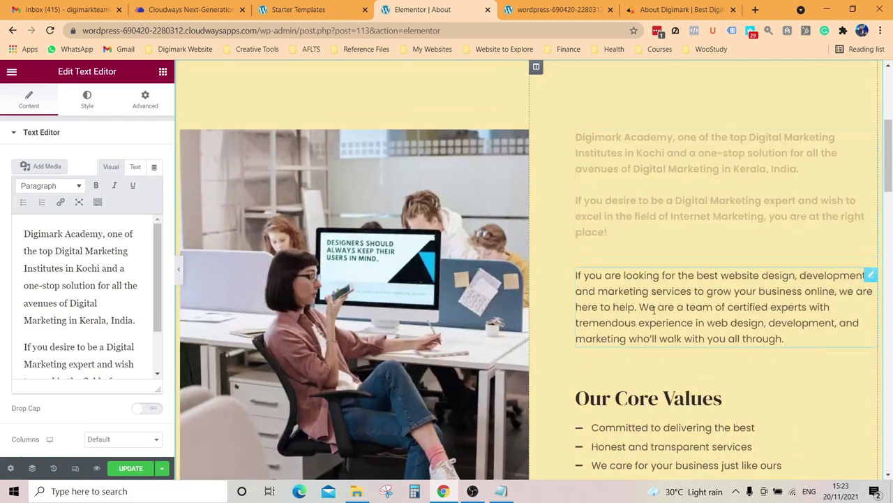
pyautogui.click(654, 313)
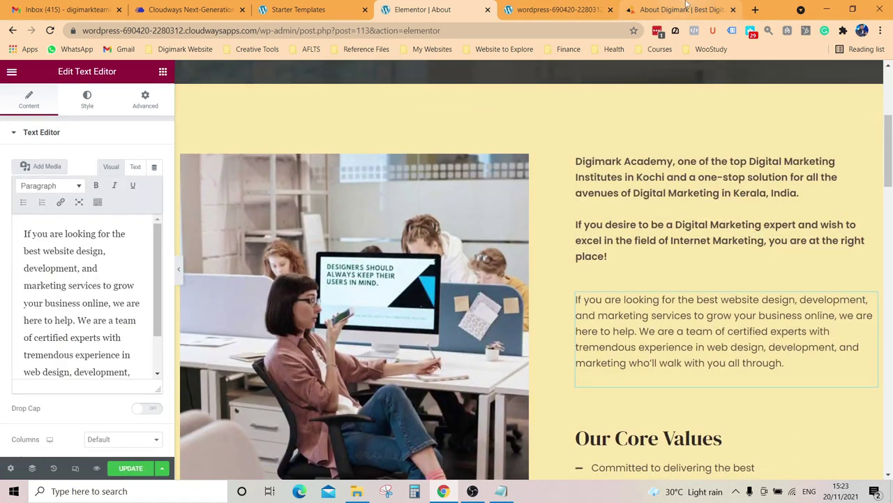
pyautogui.click(677, 10)
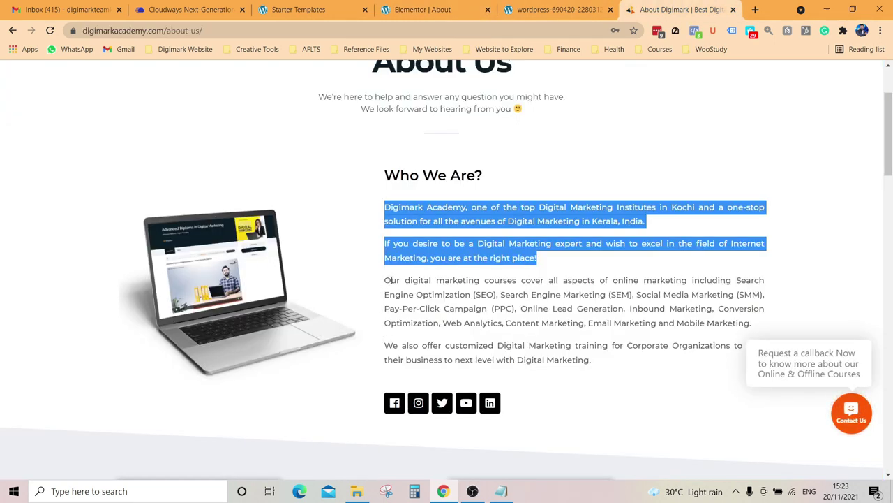
# Step: Add Digimark's course-coverage and corporate-training paragraphs to the Notepad document and select them
pyautogui.moveTo(387, 282); pyautogui.dragTo(669, 370)
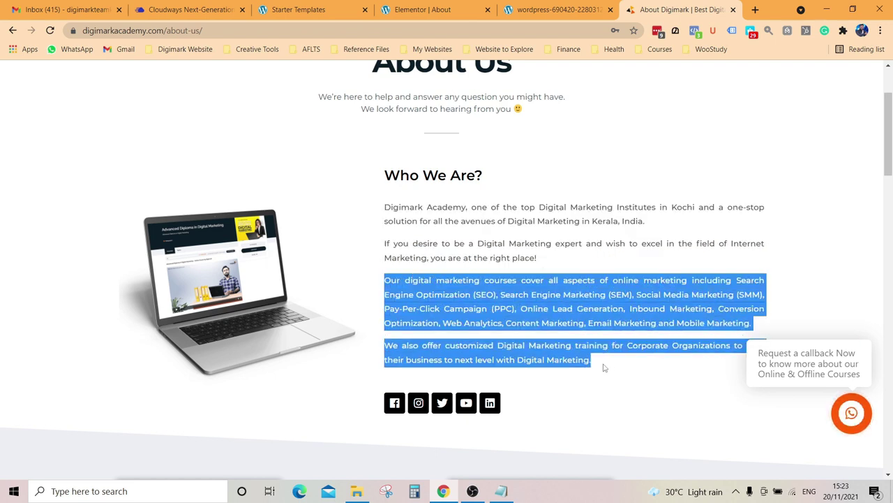
pyautogui.click(501, 491)
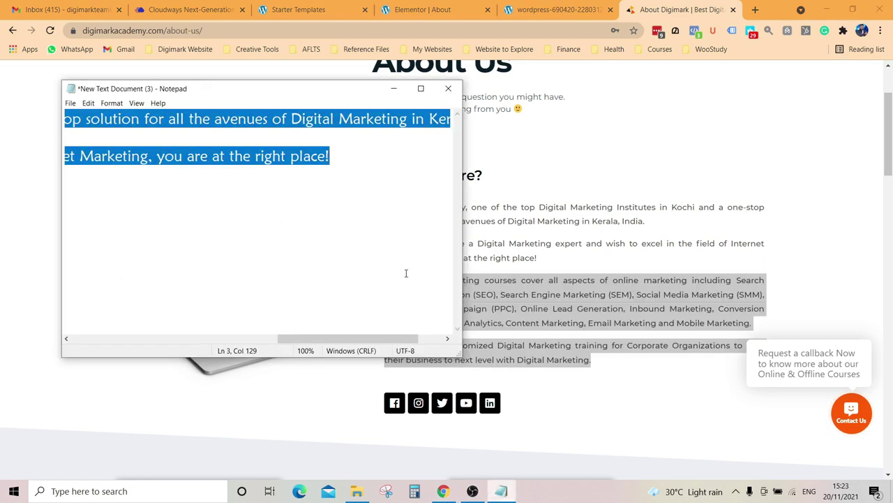
pyautogui.click(340, 162)
pyautogui.press('Return')
pyautogui.press('Return')
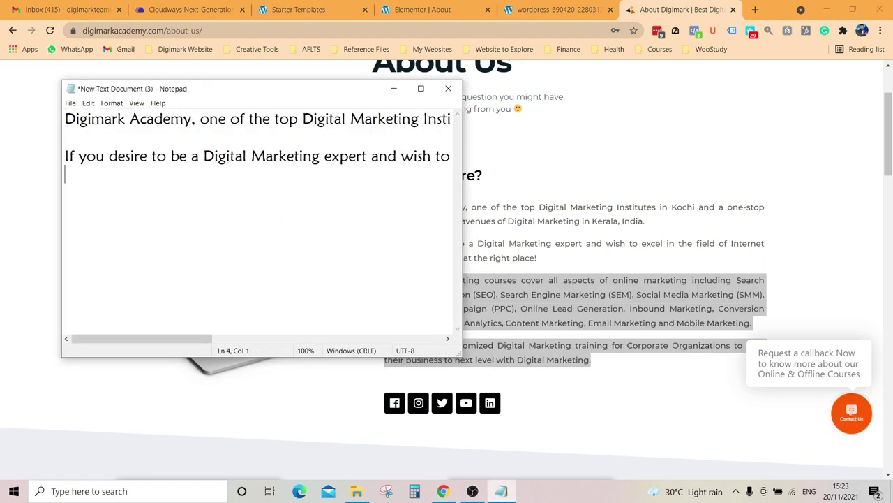
pyautogui.hotkey('ctrl', 'v')
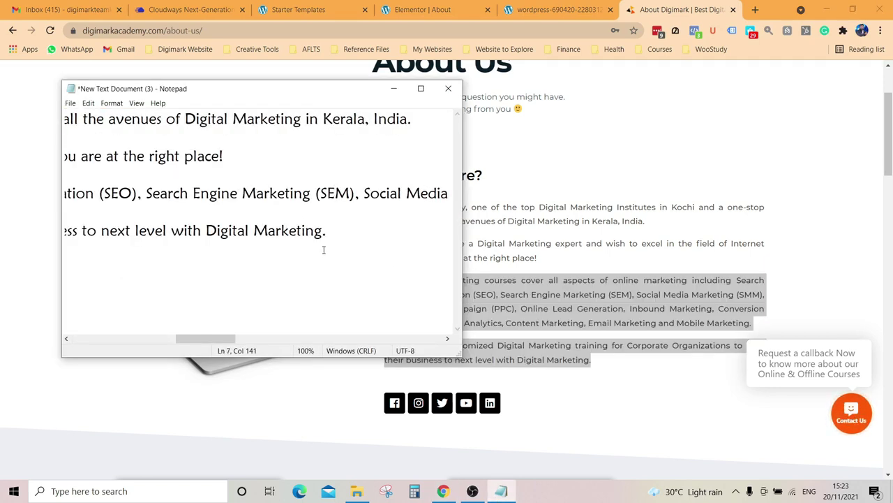
pyautogui.moveTo(220, 339); pyautogui.dragTo(242, 339)
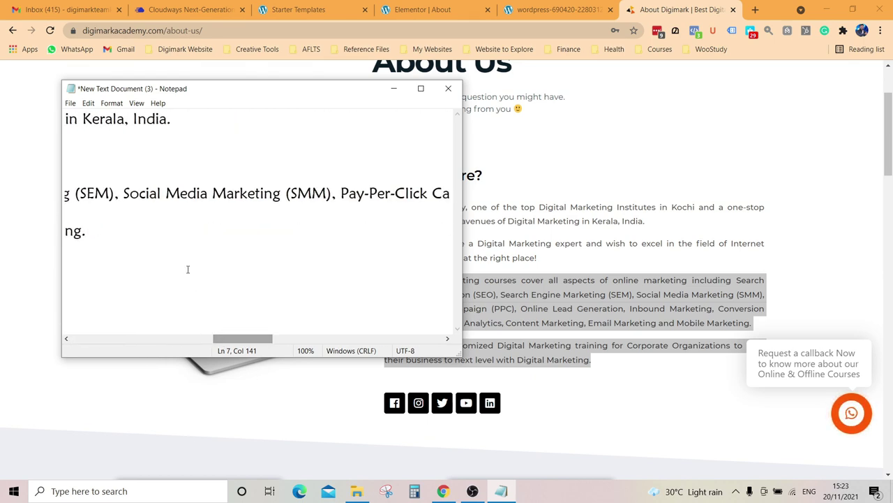
pyautogui.moveTo(115, 242); pyautogui.dragTo(7, 190)
pyautogui.hotkey('ctrl', 'c')
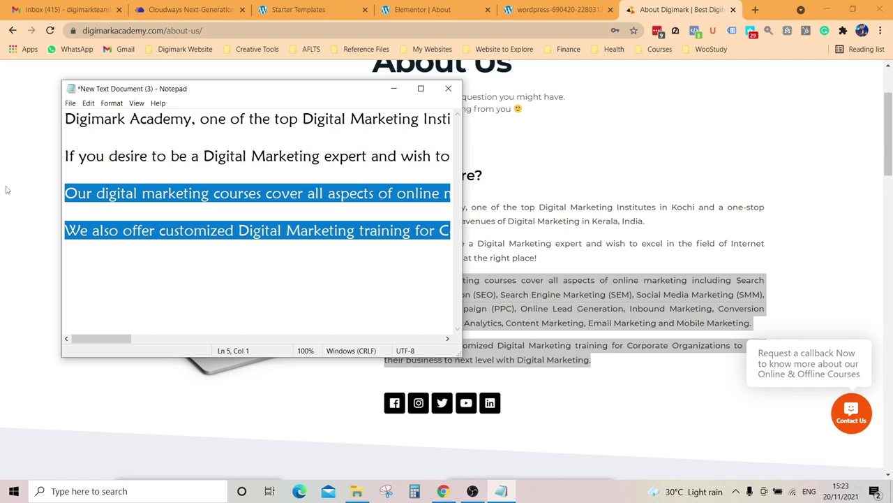
pyautogui.click(419, 9)
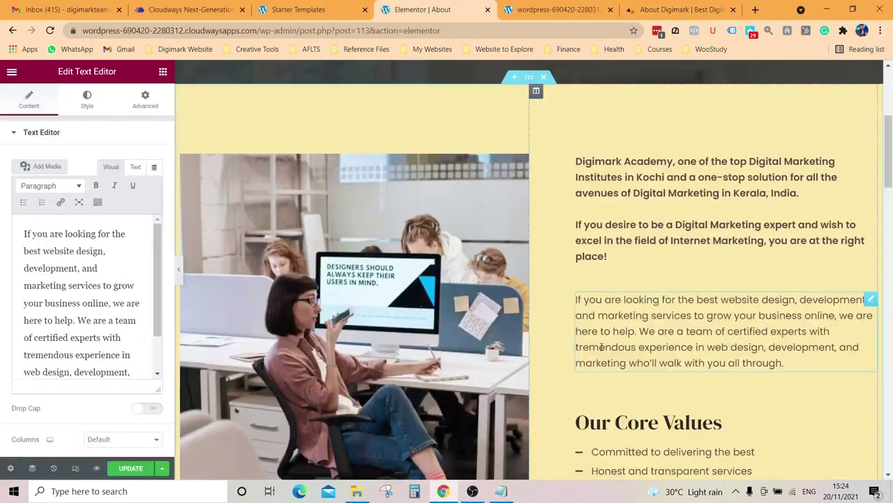
# Step: Paste the course-coverage and corporate-training paragraphs over the website-design text, fixing paragraph spacing
pyautogui.press('Return')
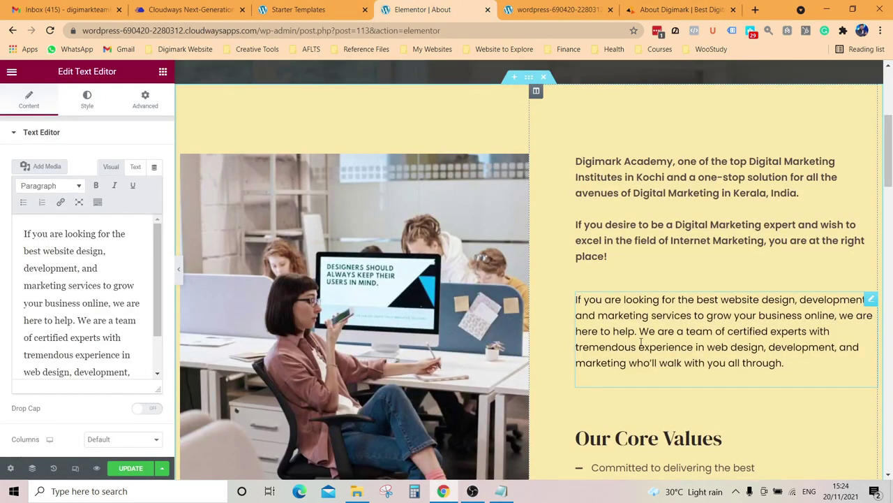
pyautogui.hotkey('ctrl', 'v')
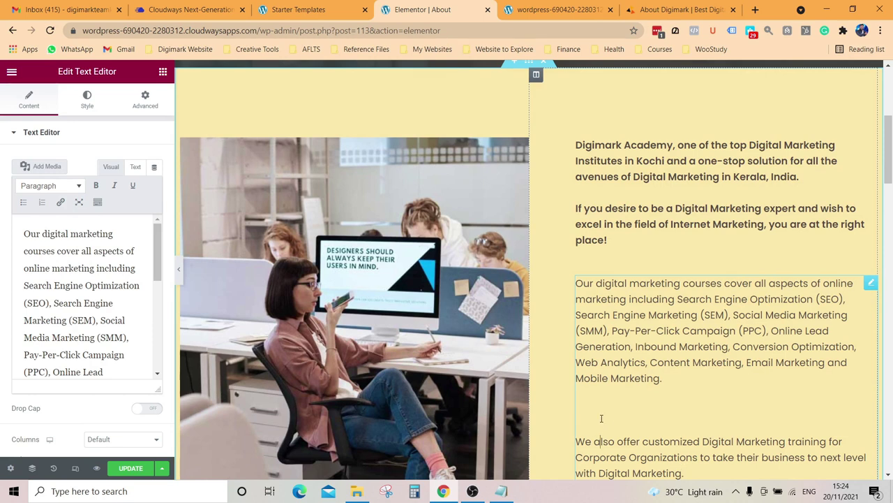
pyautogui.click(576, 440)
pyautogui.press('BackSpace')
pyautogui.press('BackSpace')
pyautogui.press('BackSpace')
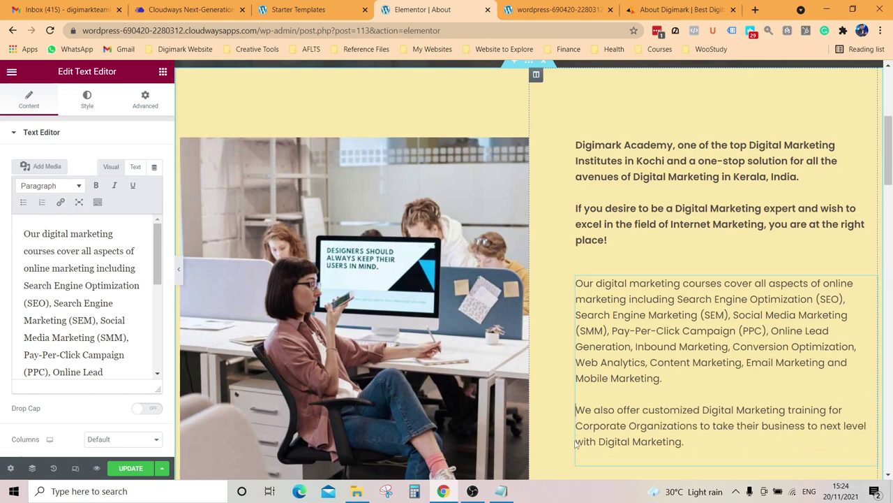
pyautogui.press('Return')
# Step: Scroll down and select the Our Core Values icon list for editing
pyautogui.scroll(-2, 578, 280)
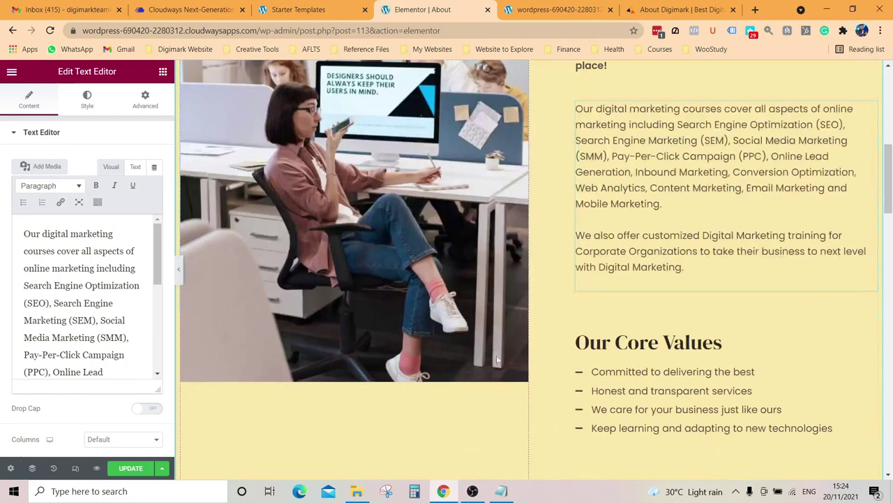
pyautogui.scroll(-2, 577, 280)
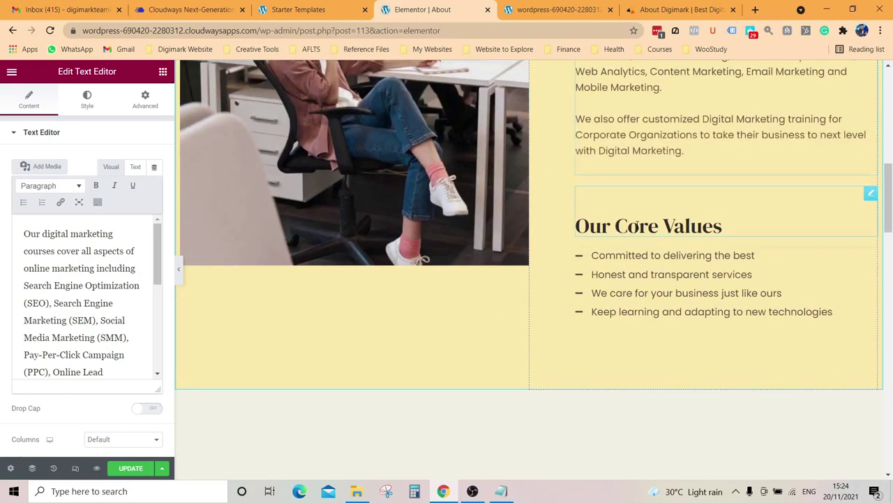
pyautogui.click(759, 263)
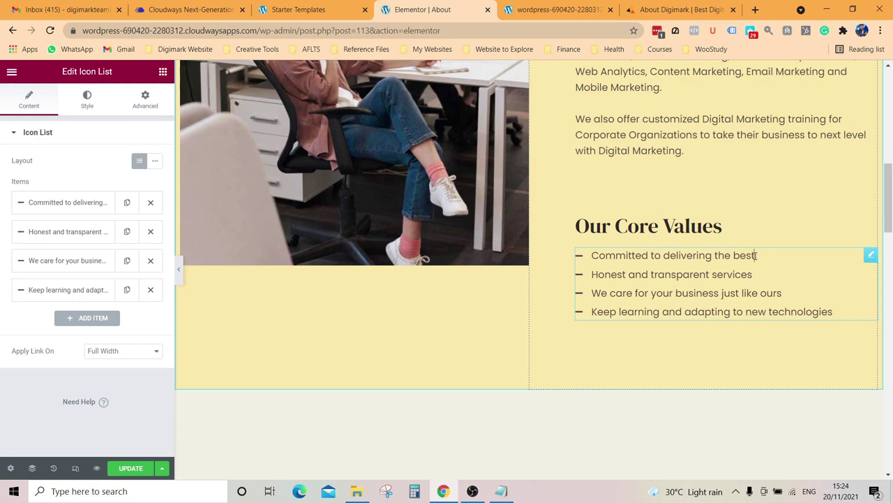
# Step: Change the first Core Values item to '24+ International Certifications'
pyautogui.click(754, 255)
pyautogui.press('BackSpace')
pyautogui.press('BackSpace')
pyautogui.press('BackSpace')
pyautogui.press('BackSpace')
pyautogui.press('BackSpace')
pyautogui.press('BackSpace')
pyautogui.press('BackSpace')
pyautogui.press('BackSpace')
pyautogui.press('BackSpace')
pyautogui.press('BackSpace')
pyautogui.press('BackSpace')
pyautogui.press('BackSpace')
pyautogui.press('BackSpace')
pyautogui.press('BackSpace')
pyautogui.press('BackSpace')
pyautogui.press('BackSpace')
pyautogui.press('BackSpace')
pyautogui.press('BackSpace')
pyautogui.press('BackSpace')
pyautogui.press('BackSpace')
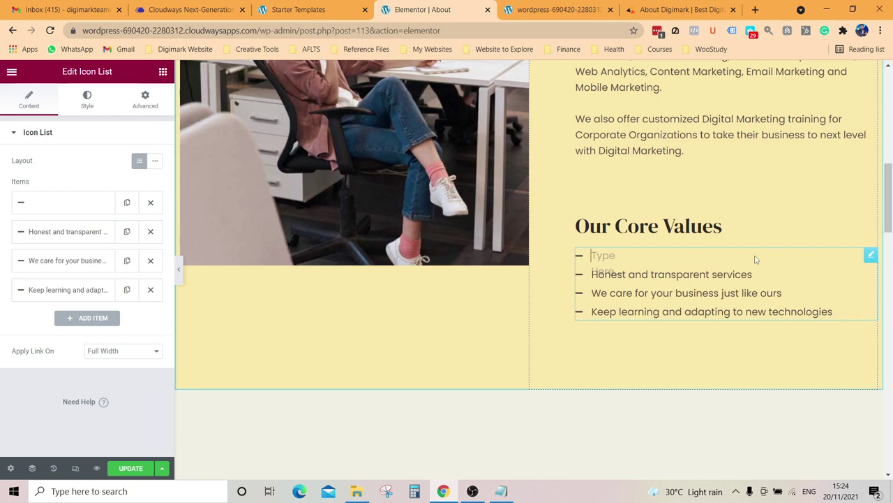
pyautogui.write('3')
pyautogui.write('2')
pyautogui.write('4+')
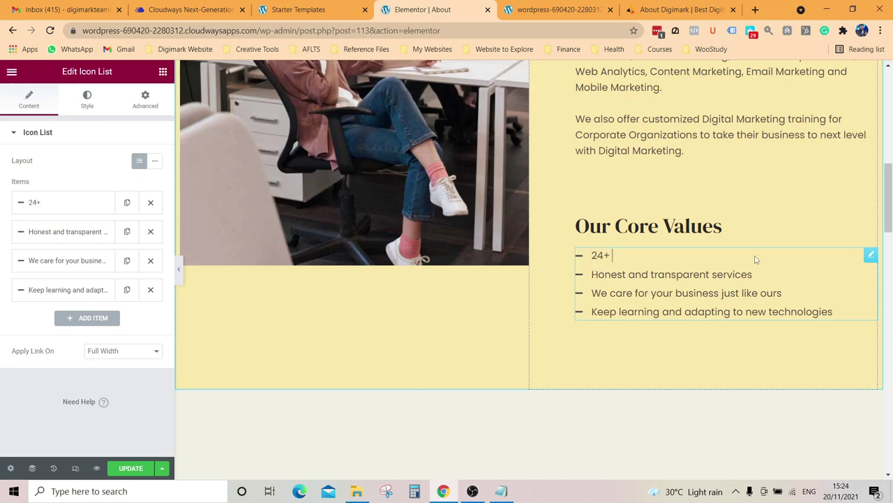
pyautogui.write(' International C')
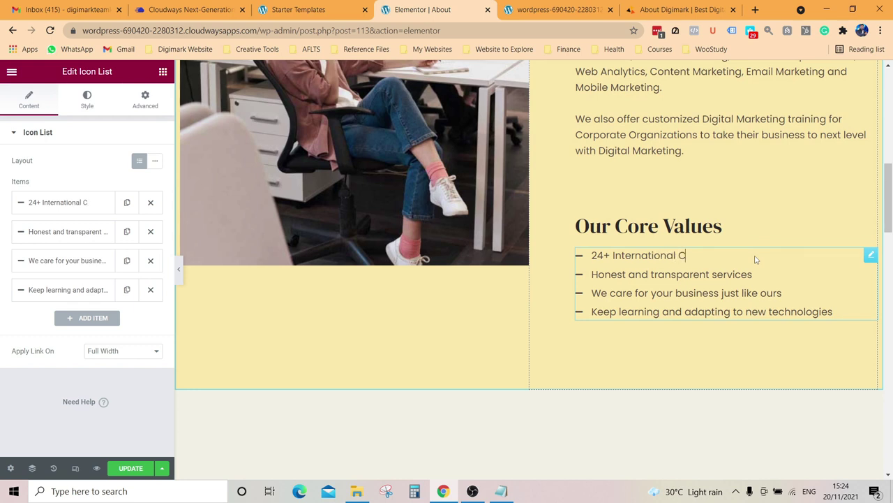
pyautogui.write('ertifc')
pyautogui.press('BackSpace')
pyautogui.write('cations')
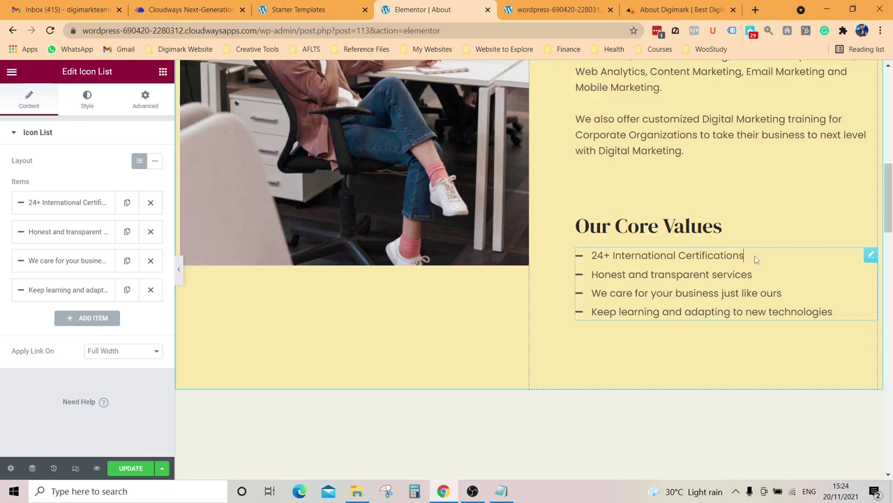
# Step: Change the second Core Values item to 'Live Classroom Trainings'
pyautogui.click(750, 273)
pyautogui.press('BackSpace')
pyautogui.press('BackSpace')
pyautogui.press('BackSpace')
pyautogui.press('BackSpace')
pyautogui.press('BackSpace')
pyautogui.press('BackSpace')
pyautogui.press('BackSpace')
pyautogui.press('BackSpace')
pyautogui.press('BackSpace')
pyautogui.press('BackSpace')
pyautogui.press('BackSpace')
pyautogui.press('BackSpace')
pyautogui.press('BackSpace')
pyautogui.press('BackSpace')
pyautogui.press('BackSpace')
pyautogui.press('BackSpace')
pyautogui.press('BackSpace')
pyautogui.press('BackSpace')
pyautogui.press('BackSpace')
pyautogui.press('BackSpace')
pyautogui.write('Live Cl')
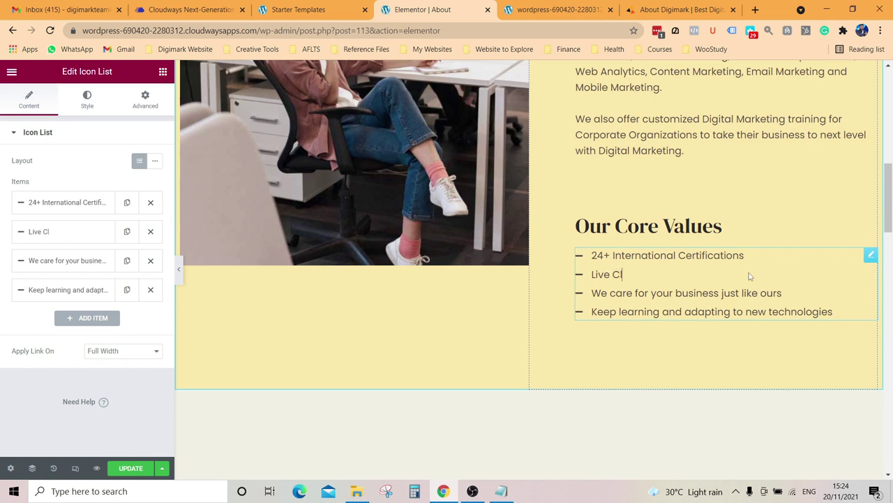
pyautogui.write('assroom tRAINI')
pyautogui.press('BackSpace')
pyautogui.press('BackSpace')
pyautogui.press('BackSpace')
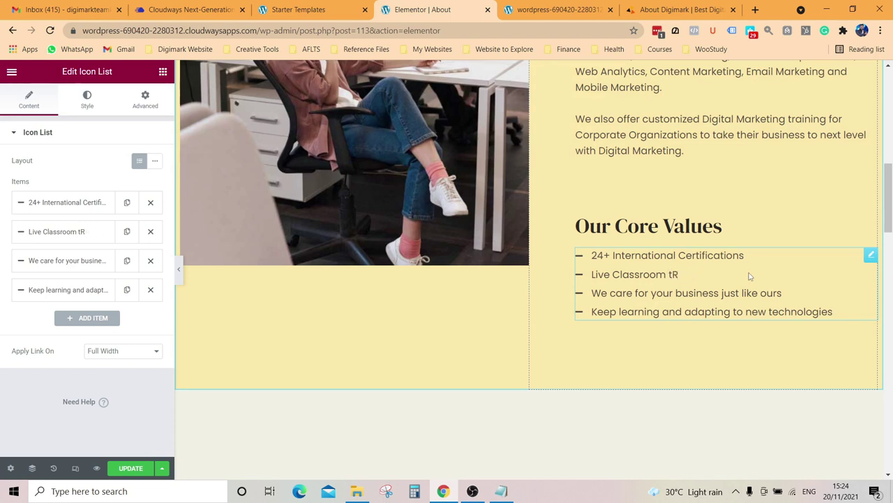
pyautogui.write('Trainings')
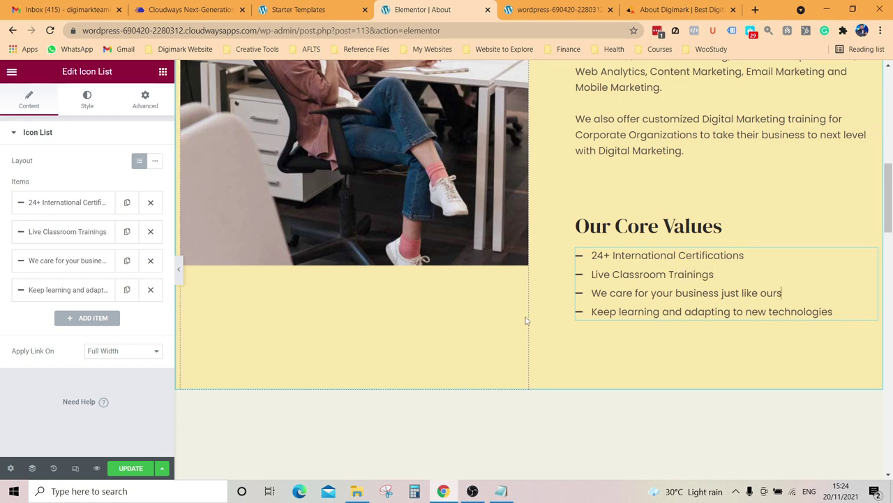
pyautogui.scroll(-5, 524, 319)
# Step: Change the testimonials heading to 'What Our Students Say' and select the first testimonial widget
pyautogui.click(409, 202)
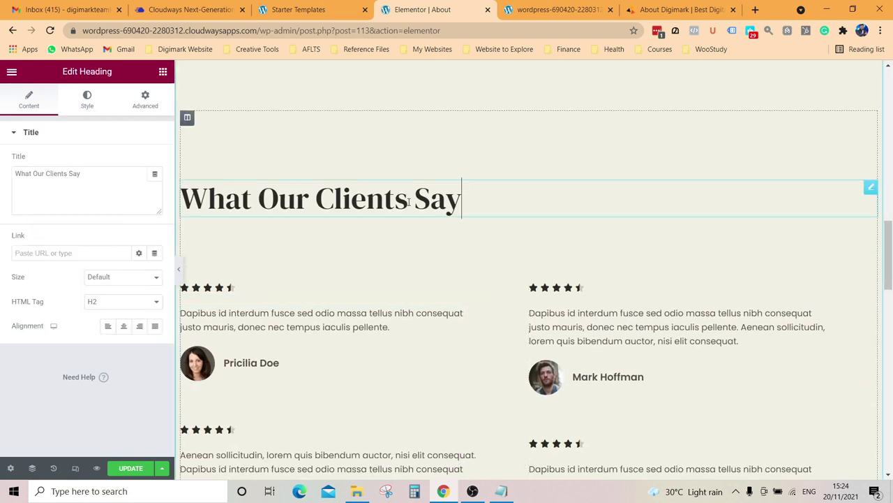
pyautogui.press('BackSpace')
pyautogui.press('BackSpace')
pyautogui.press('BackSpace')
pyautogui.press('BackSpace')
pyautogui.press('BackSpace')
pyautogui.press('BackSpace')
pyautogui.press('BackSpace')
pyautogui.press('BackSpace')
pyautogui.press('BackSpace')
pyautogui.press('BackSpace')
pyautogui.press('BackSpace')
pyautogui.write('Studtns')
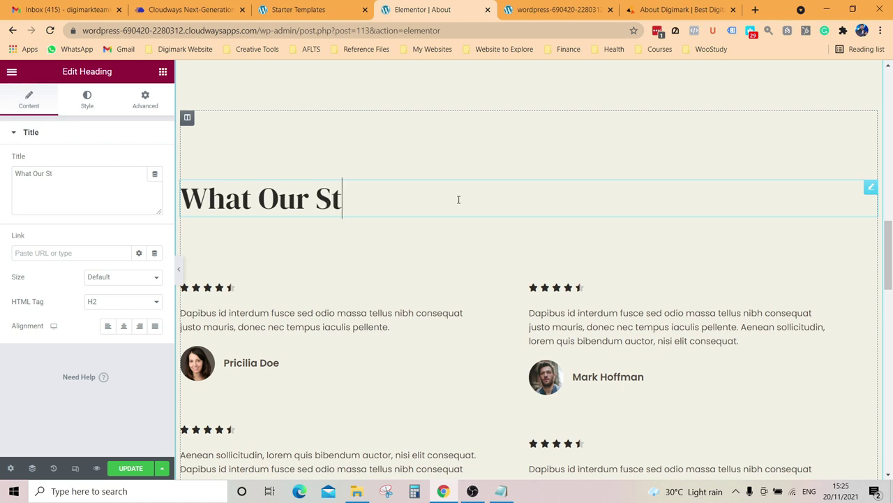
pyautogui.press('BackSpace')
pyautogui.press('BackSpace')
pyautogui.press('BackSpace')
pyautogui.write('ern')
pyautogui.press('BackSpace')
pyautogui.press('BackSpace')
pyautogui.write('nts Say')
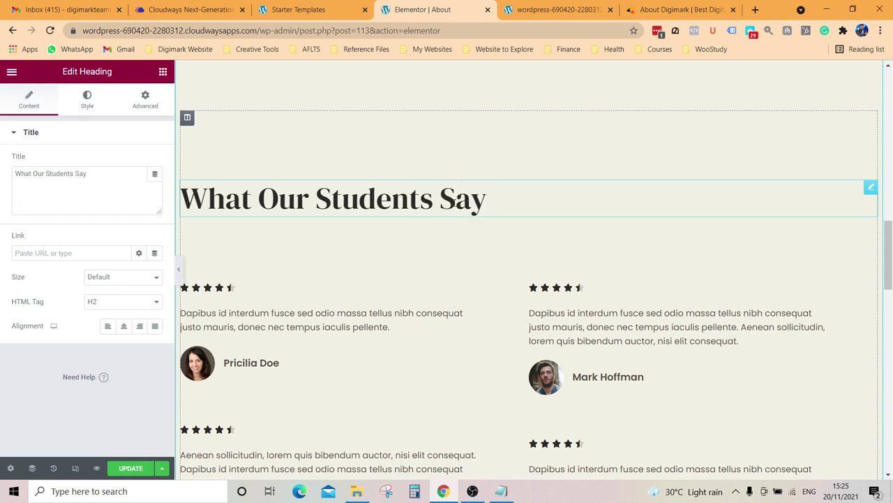
pyautogui.scroll(-1, 319, 339)
pyautogui.click(281, 308)
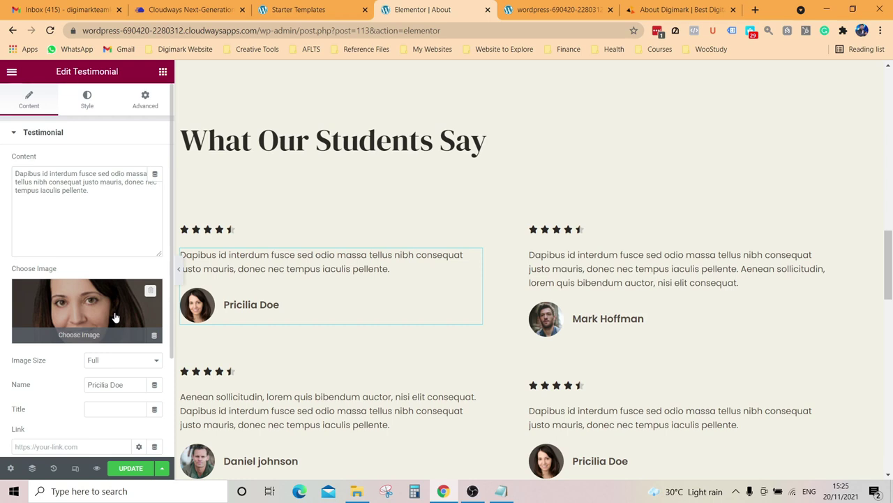
# Step: Search Google for 'digimark academy' in a new tab
pyautogui.click(755, 10)
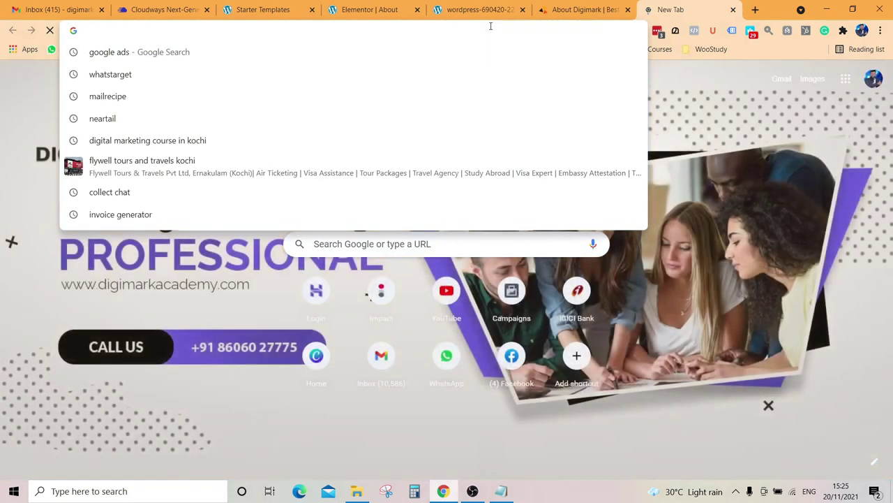
pyautogui.write('g')
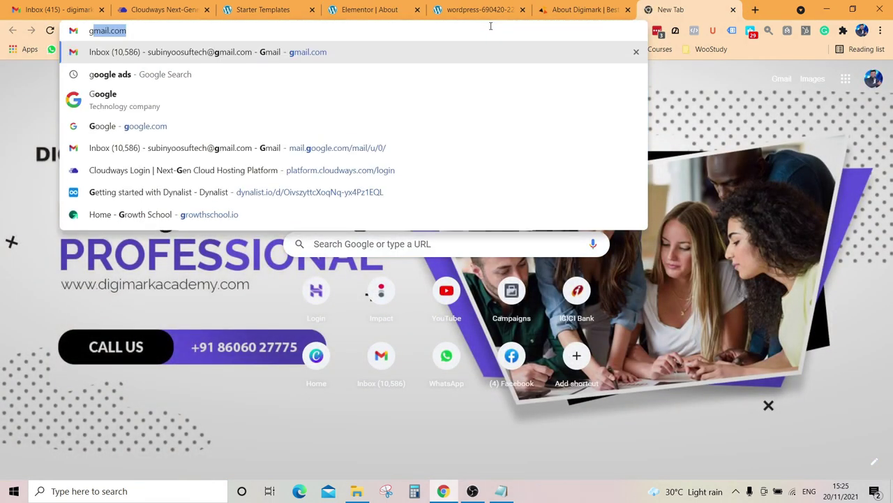
pyautogui.press('BackSpace')
pyautogui.press('BackSpace')
pyautogui.write('digimar')
pyautogui.press('BackSpace')
pyautogui.write('rk acadmey')
pyautogui.press('BackSpace')
pyautogui.press('BackSpace')
pyautogui.press('BackSpace')
pyautogui.write('emy')
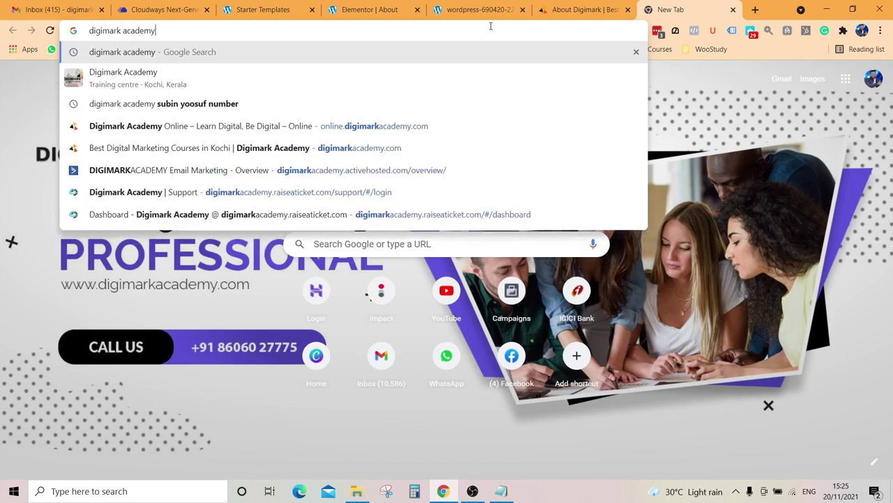
pyautogui.press('Return')
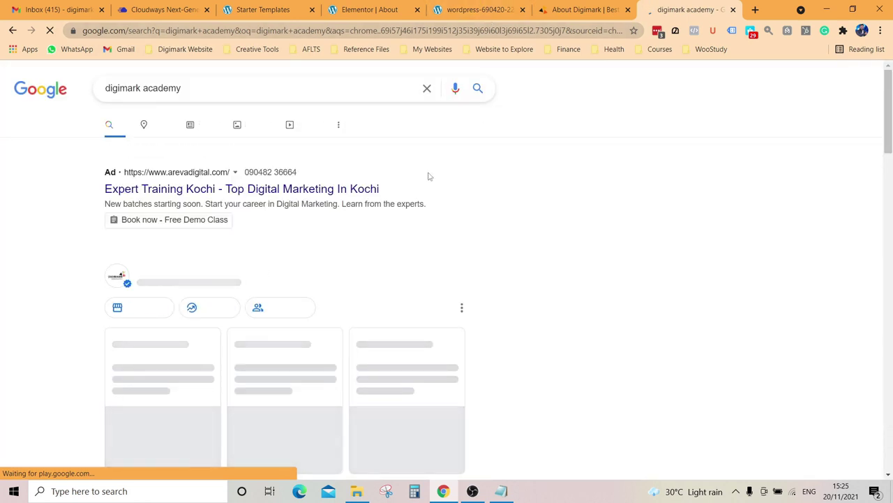
# Step: Scroll the results back to the Digimark Academy business profile
pyautogui.scroll(-2, 433, 185)
pyautogui.scroll(-2, 647, 307)
pyautogui.scroll(3, 646, 308)
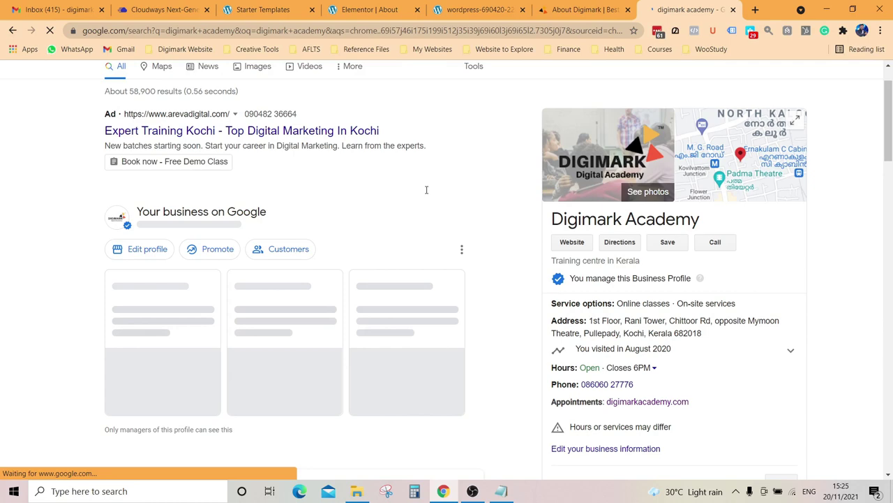
pyautogui.scroll(-5, 426, 189)
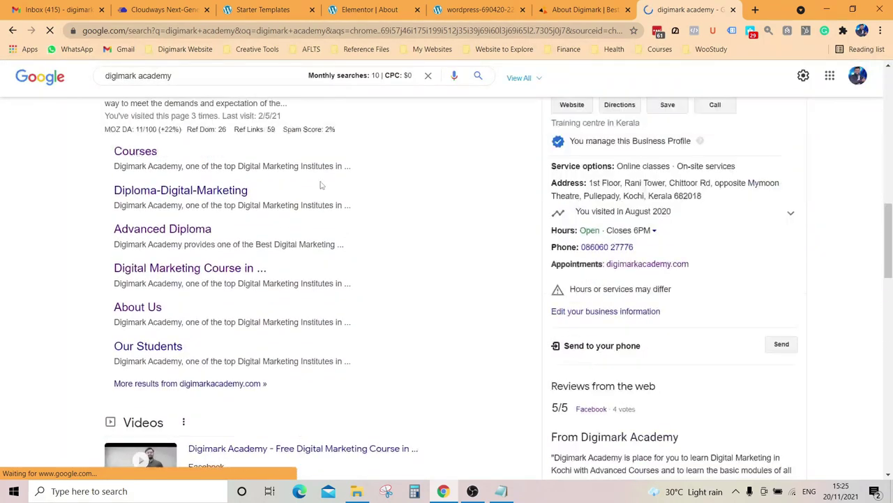
pyautogui.scroll(2, 321, 185)
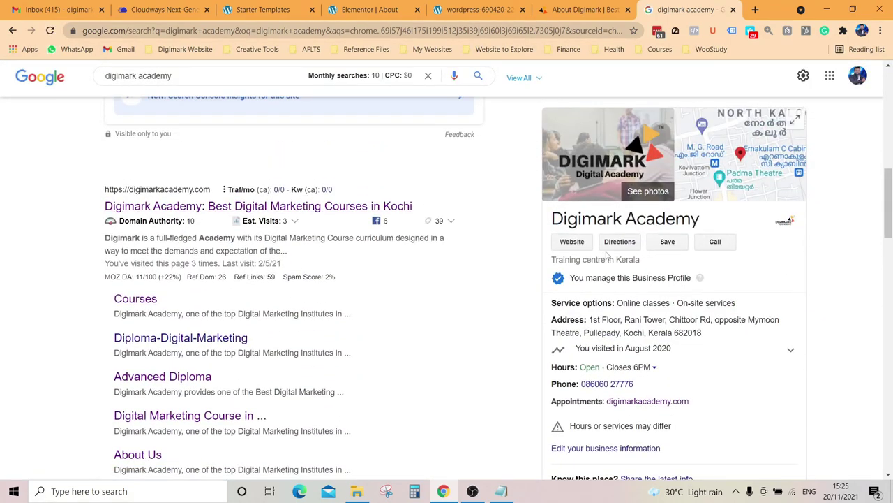
pyautogui.scroll(-7, 618, 276)
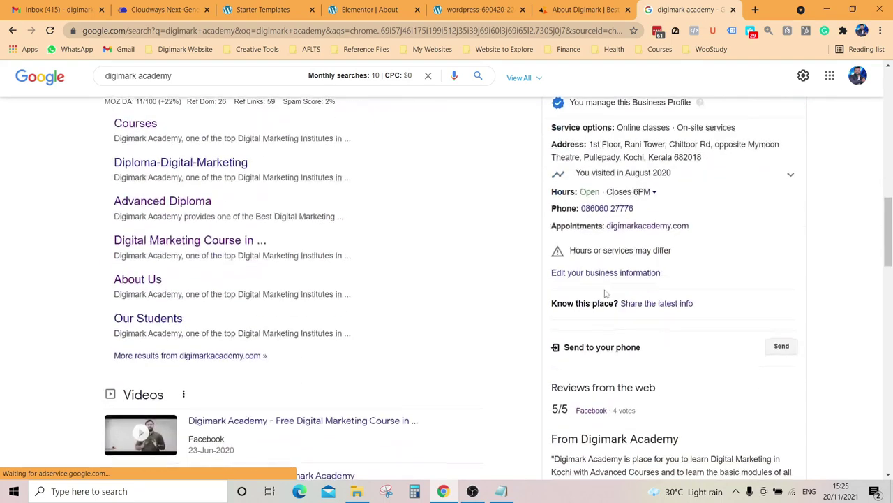
pyautogui.scroll(7, 307, 266)
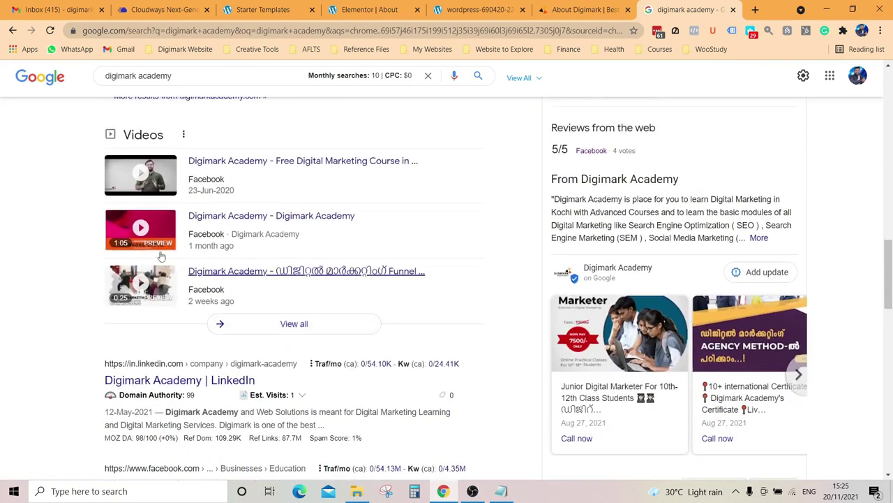
pyautogui.scroll(7, 282, 231)
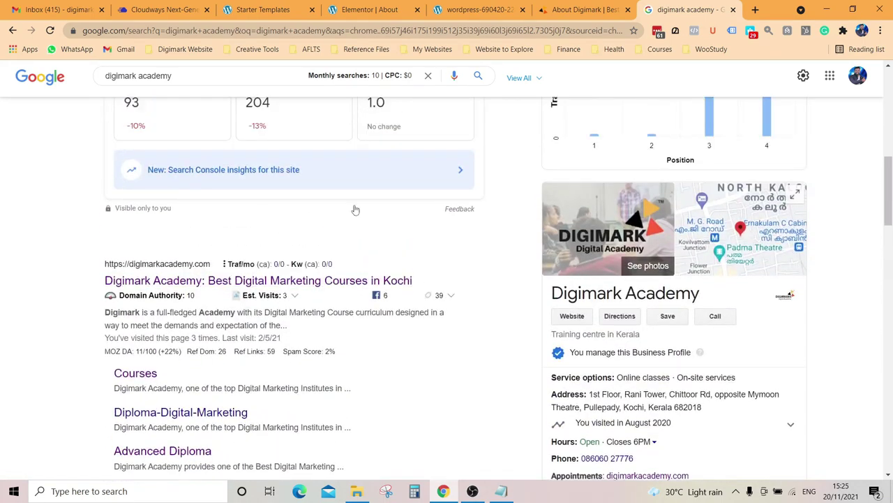
# Step: Open Digimark Academy's full reviews list and select the top student review
pyautogui.click(279, 228)
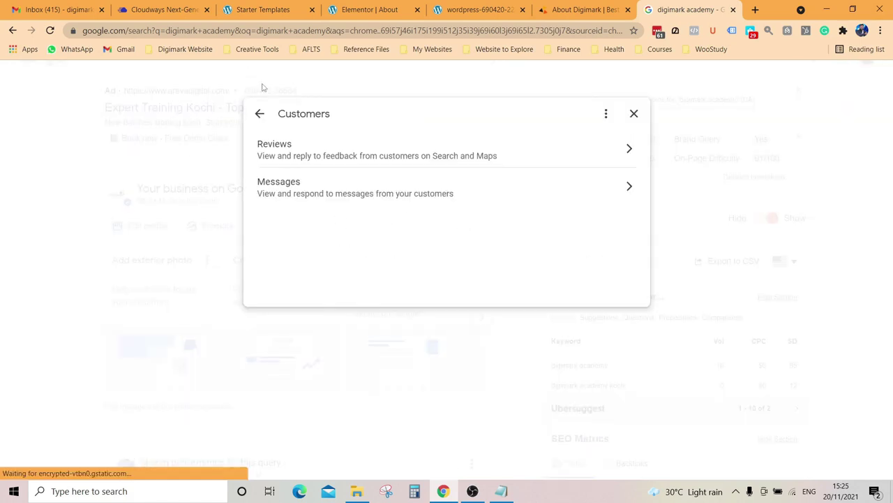
pyautogui.click(299, 155)
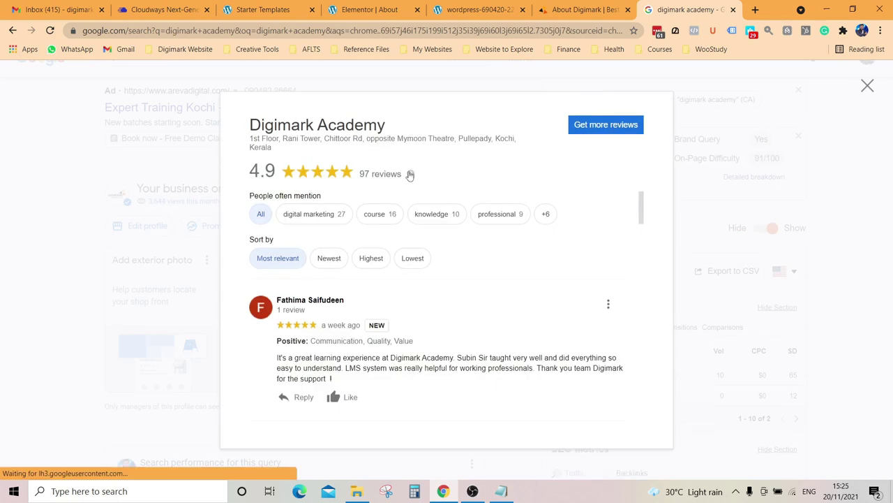
pyautogui.scroll(-1, 497, 296)
pyautogui.moveTo(278, 300); pyautogui.dragTo(344, 322)
pyautogui.hotkey('ctrl', 'c')
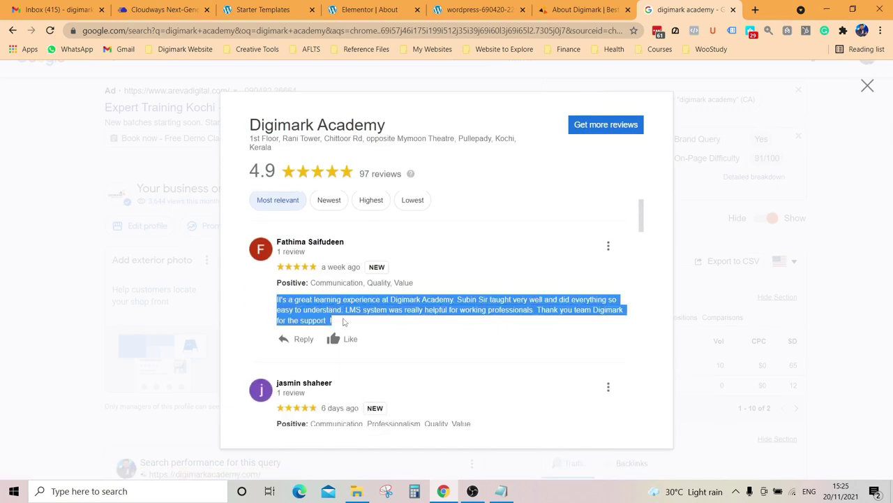
# Step: Replace the Notepad text with the copied review and copy it back as plain text
pyautogui.click(501, 491)
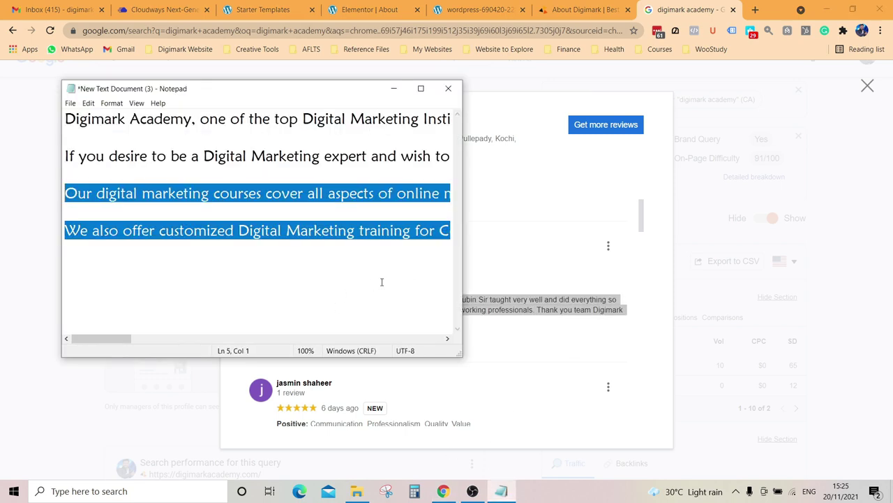
pyautogui.click(378, 230)
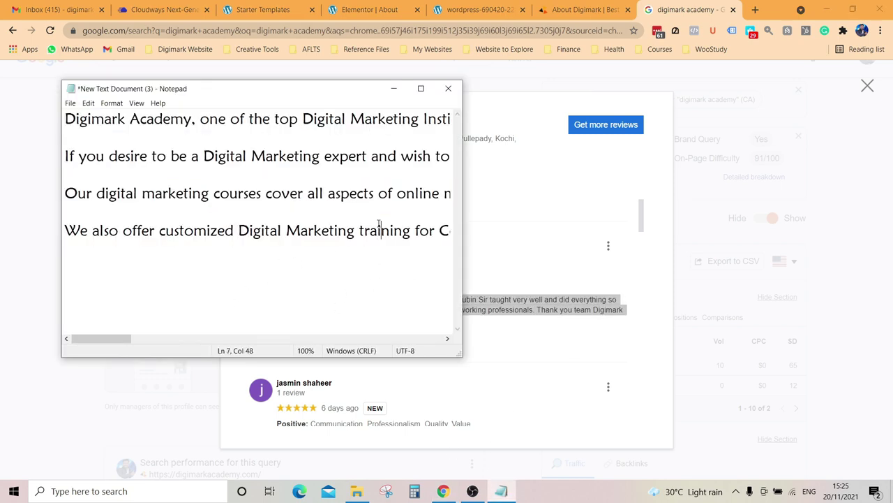
pyautogui.press('Right')
pyautogui.press('Right')
pyautogui.press('Right')
pyautogui.press('Right')
pyautogui.press('Right')
pyautogui.press('Right')
pyautogui.press('Right')
pyautogui.press('Right')
pyautogui.press('Right')
pyautogui.press('Right')
pyautogui.press('Right')
pyautogui.press('Right')
pyautogui.press('Right')
pyautogui.press('Right')
pyautogui.press('Right')
pyautogui.press('Right')
pyautogui.press('Right')
pyautogui.press('Right')
pyautogui.press('Right')
pyautogui.press('Right')
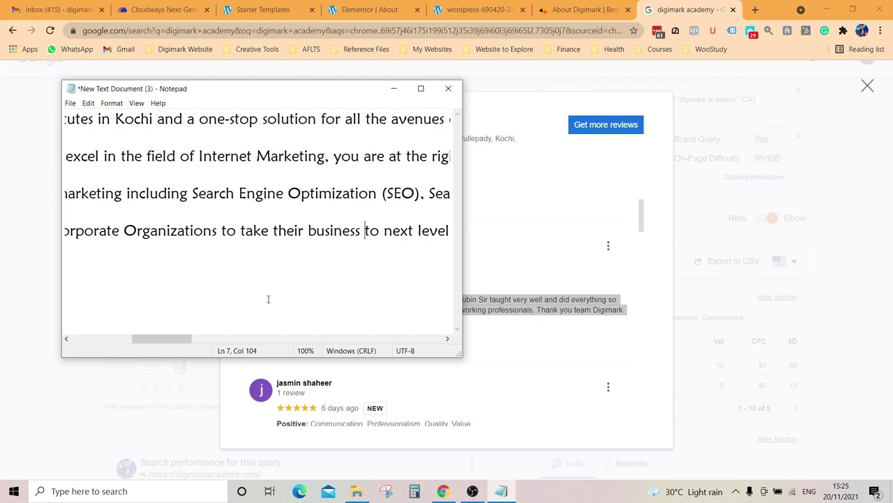
pyautogui.hotkey('ctrl', 'a')
pyautogui.press('Delete')
pyautogui.hotkey('ctrl', 'v')
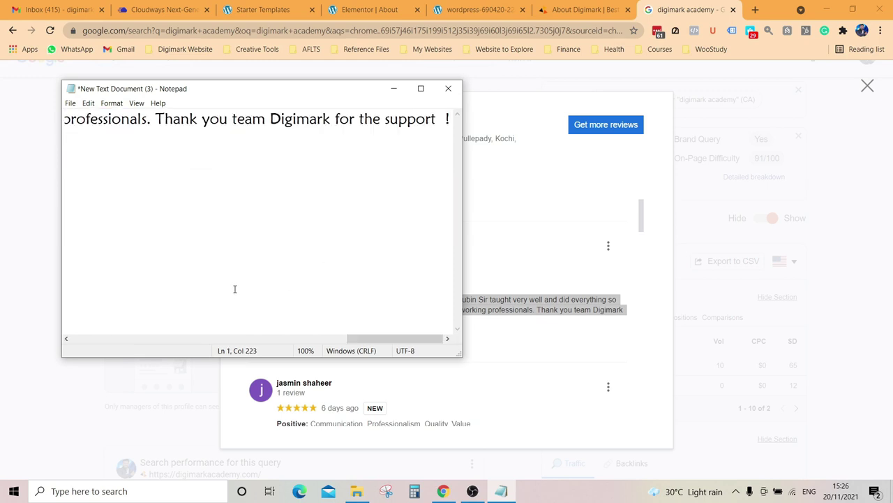
pyautogui.hotkey('ctrl', 'a')
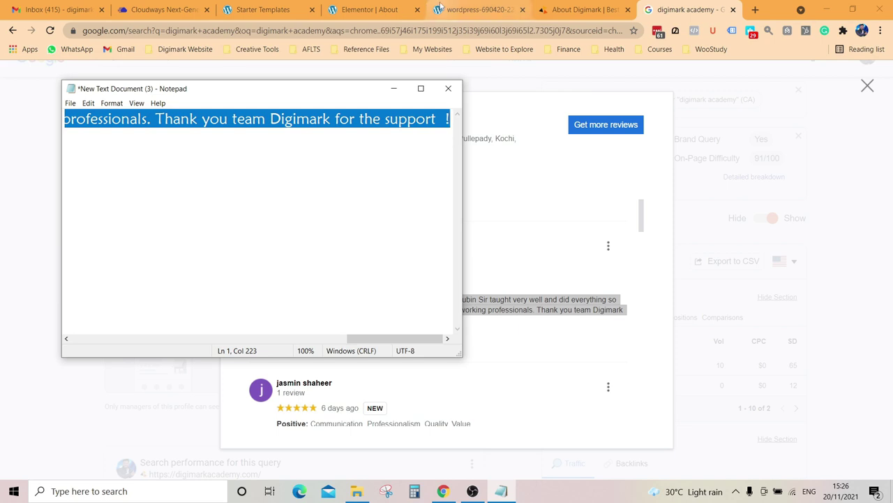
pyautogui.click(370, 10)
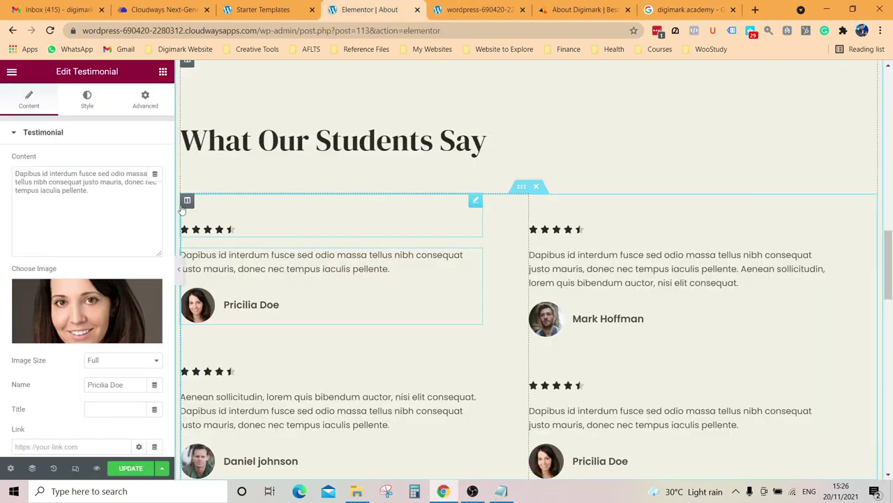
# Step: Paste the review into the first testimonial's content and enter the reviewer's full name
pyautogui.moveTo(88, 191); pyautogui.dragTo(5, 178)
pyautogui.hotkey('ctrl', 'v')
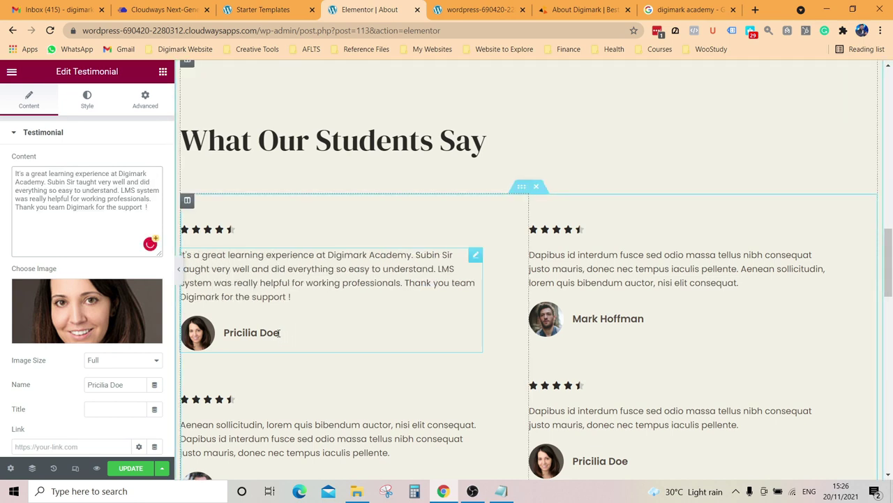
pyautogui.press('BackSpace')
pyautogui.press('BackSpace')
pyautogui.press('BackSpace')
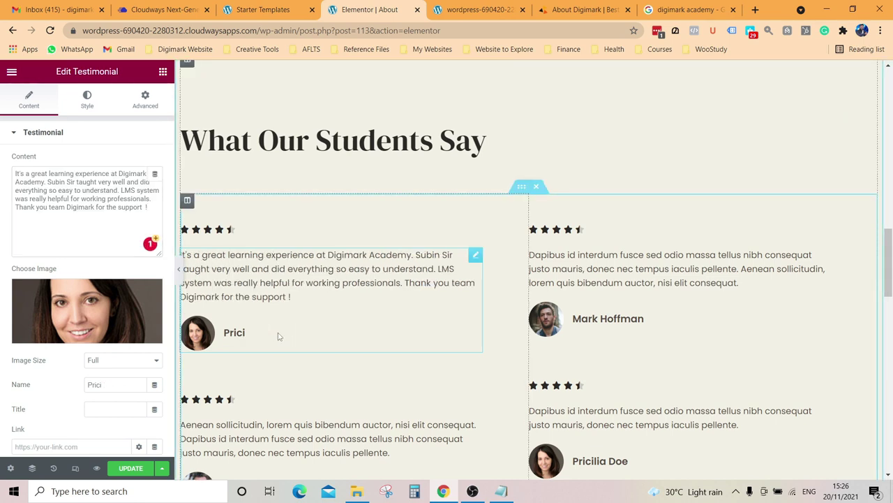
pyautogui.press('BackSpace')
pyautogui.press('BackSpace')
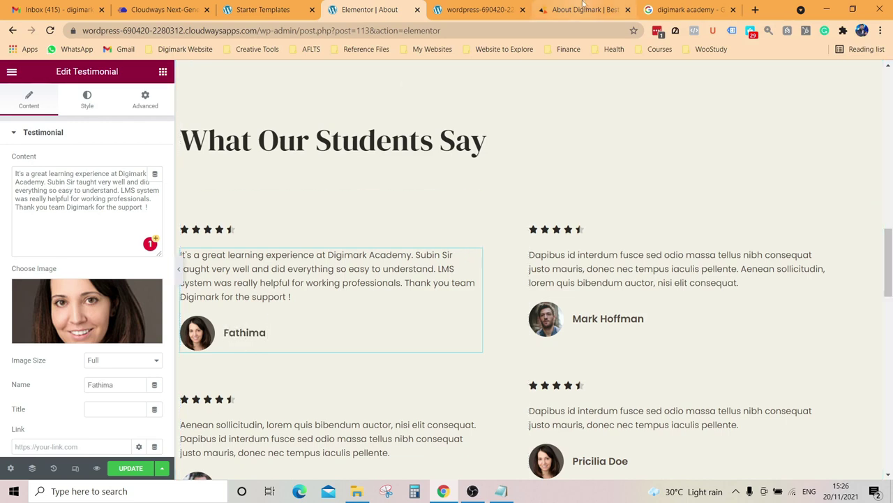
pyautogui.click(688, 9)
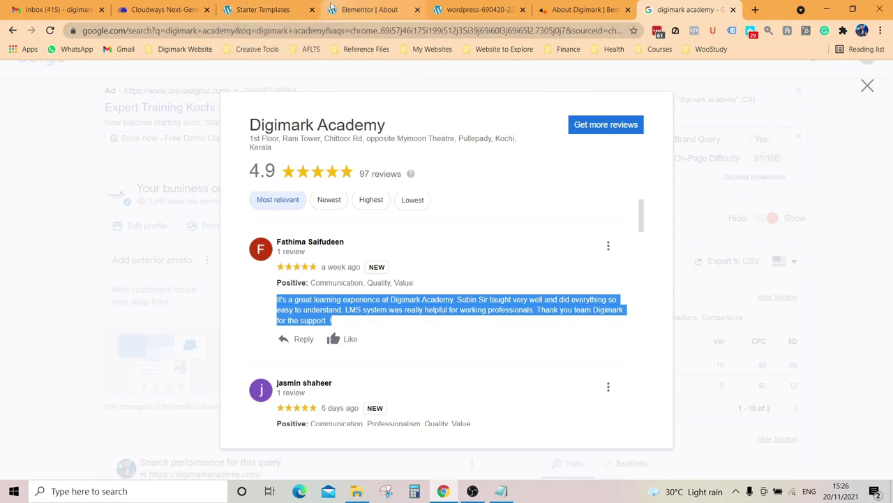
pyautogui.click(368, 8)
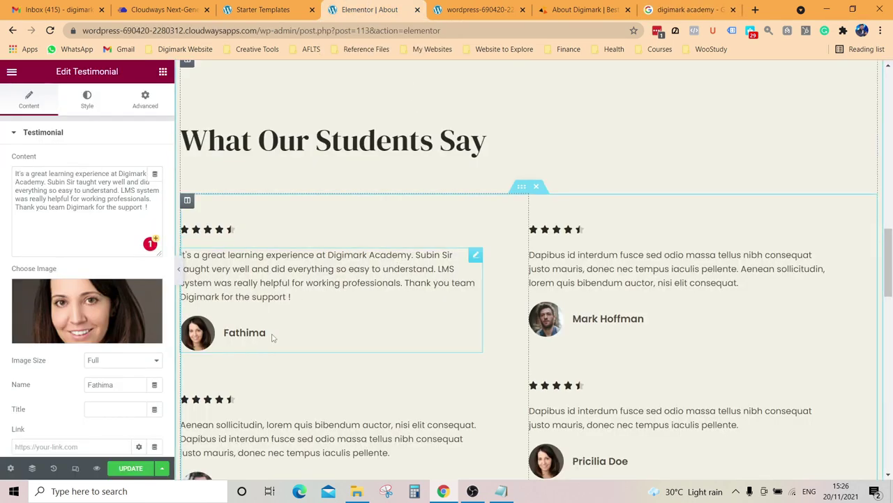
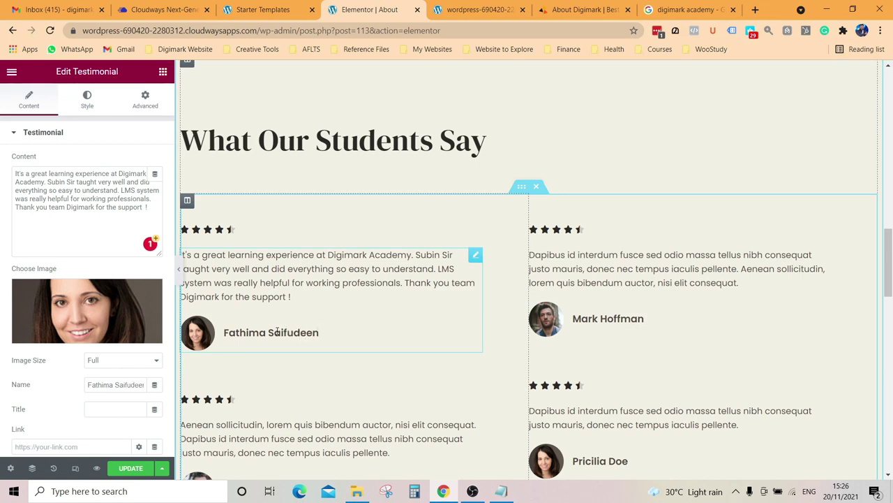
pyautogui.click(640, 278)
pyautogui.click(687, 10)
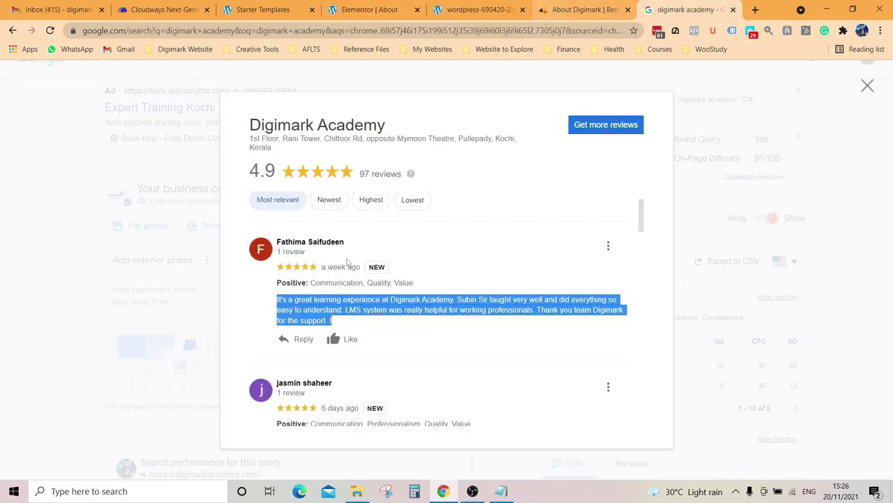
# Step: Copy the Digital Marketing diploma review as plain text via Notepad, replacing the previous review
pyautogui.scroll(-5, 414, 372)
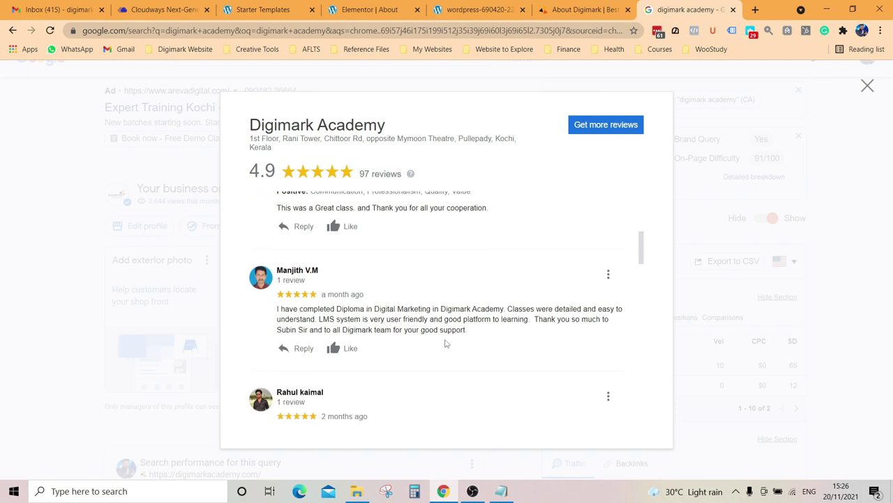
pyautogui.moveTo(478, 333); pyautogui.dragTo(276, 310)
pyautogui.hotkey('ctrl', 'c')
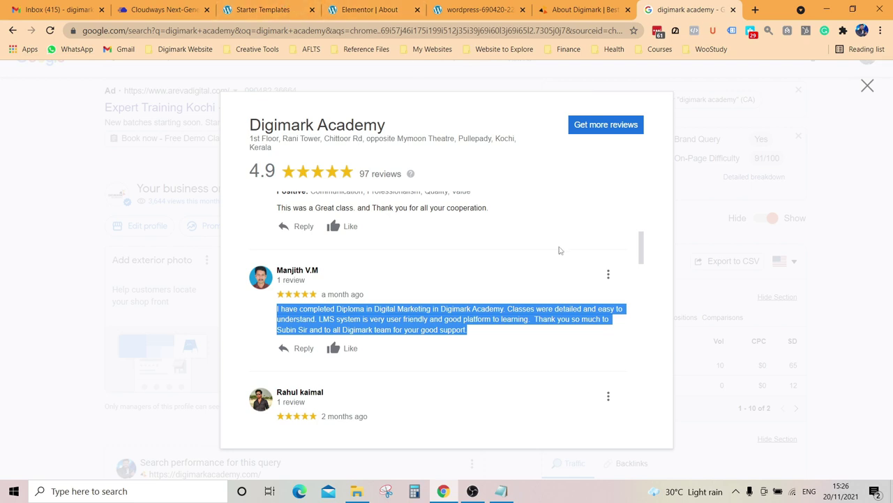
pyautogui.click(501, 491)
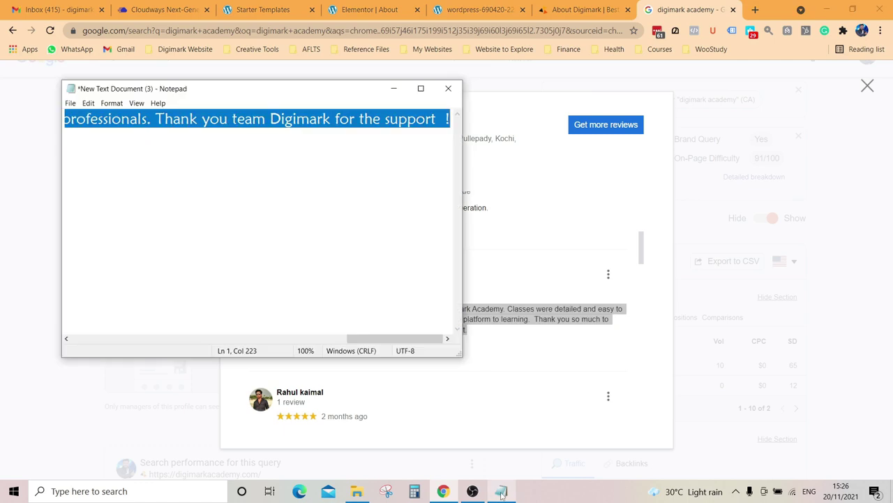
pyautogui.click(245, 168)
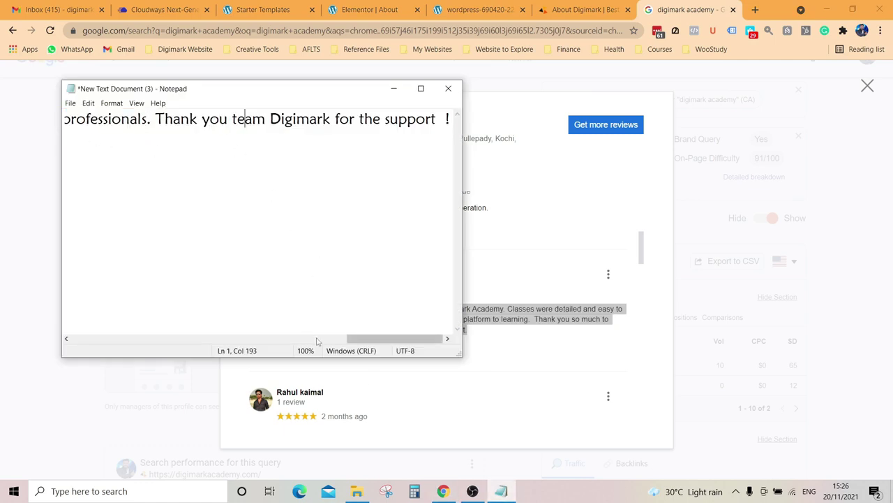
pyautogui.hotkey('ctrl', 'a')
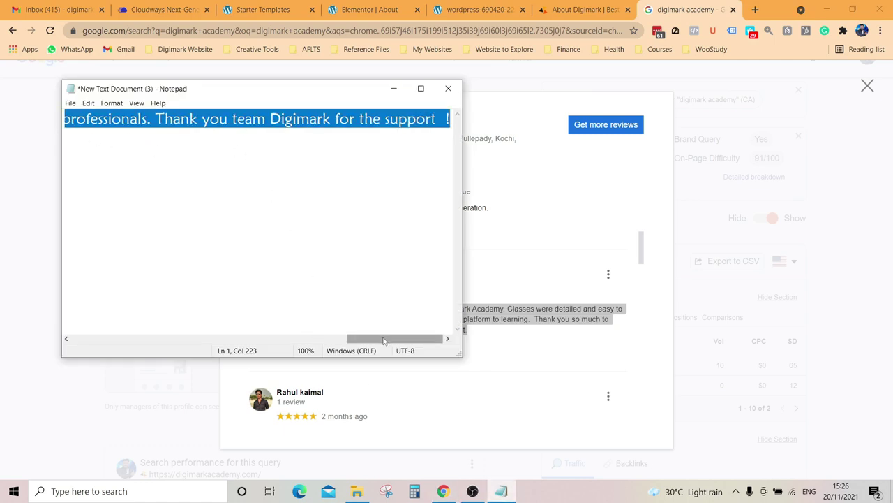
pyautogui.press('BackSpace')
pyautogui.hotkey('ctrl', 'v')
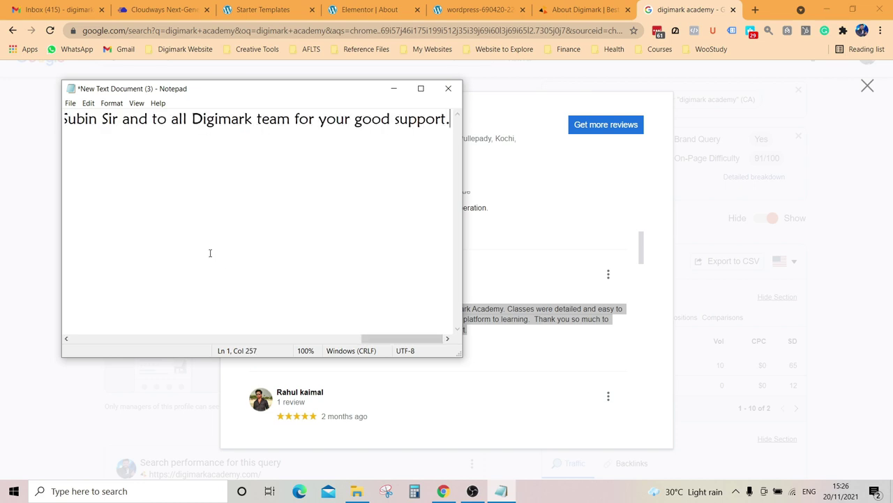
pyautogui.hotkey('ctrl', 'a')
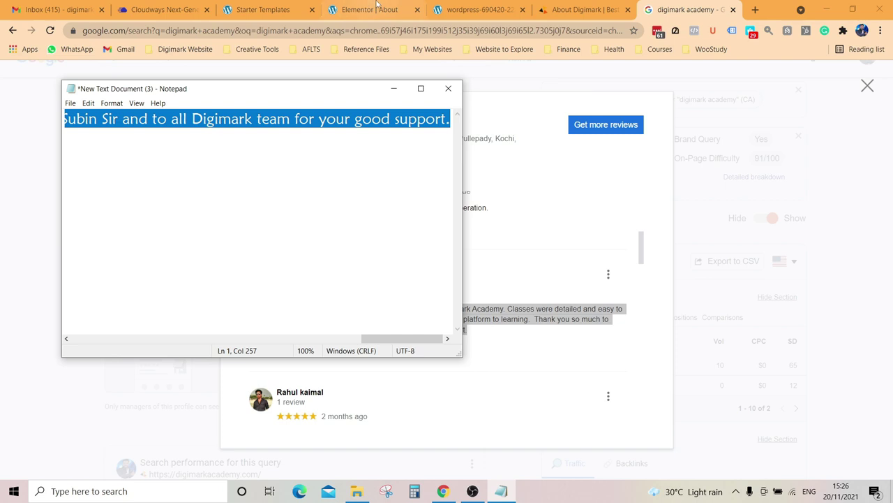
pyautogui.click(370, 10)
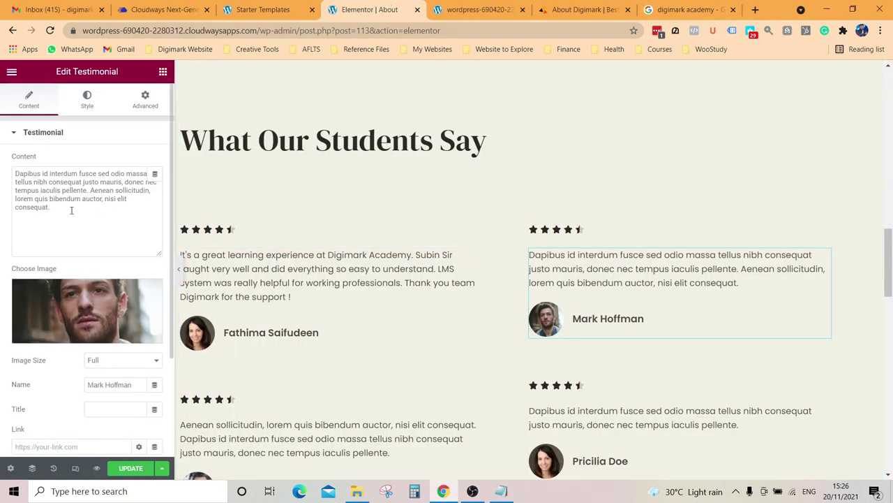
# Step: Paste the diploma review into the second testimonial and replace its placeholder name with the reviewer's name
pyautogui.moveTo(104, 210); pyautogui.dragTo(2, 175)
pyautogui.hotkey('ctrl', 'v')
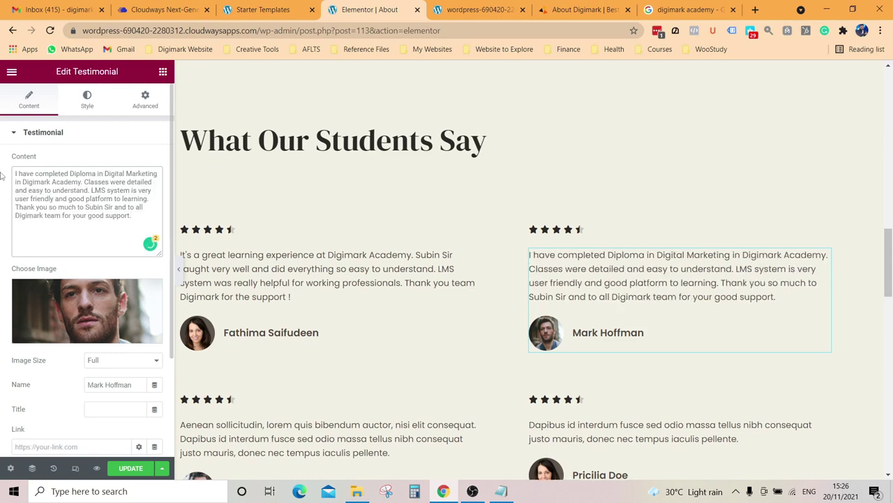
pyautogui.click(643, 333)
pyautogui.press('BackSpace')
pyautogui.press('BackSpace')
pyautogui.press('BackSpace')
pyautogui.press('BackSpace')
pyautogui.press('BackSpace')
pyautogui.press('BackSpace')
pyautogui.press('BackSpace')
pyautogui.press('BackSpace')
pyautogui.press('BackSpace')
pyautogui.press('BackSpace')
pyautogui.press('BackSpace')
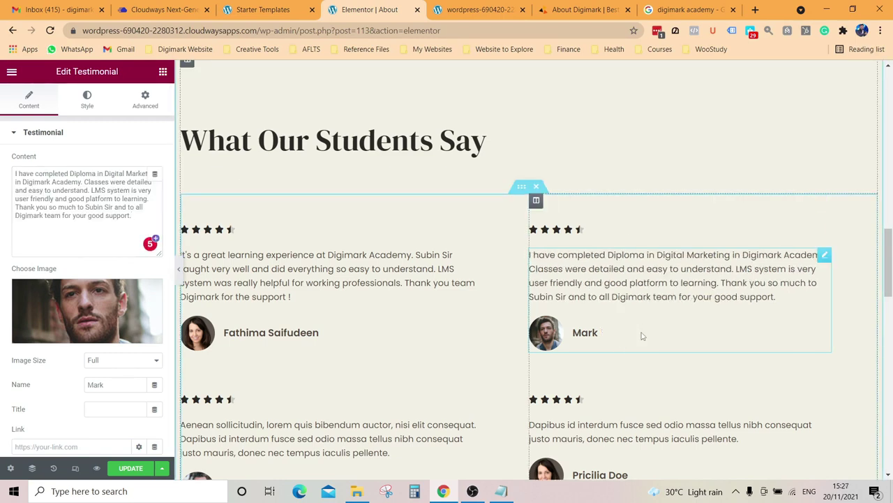
pyautogui.press('BackSpace')
pyautogui.press('BackSpace')
pyautogui.press('BackSpace')
pyautogui.press('BackSpace')
pyautogui.press('BackSpace')
pyautogui.press('BackSpace')
pyautogui.press('BackSpace')
pyautogui.press('BackSpace')
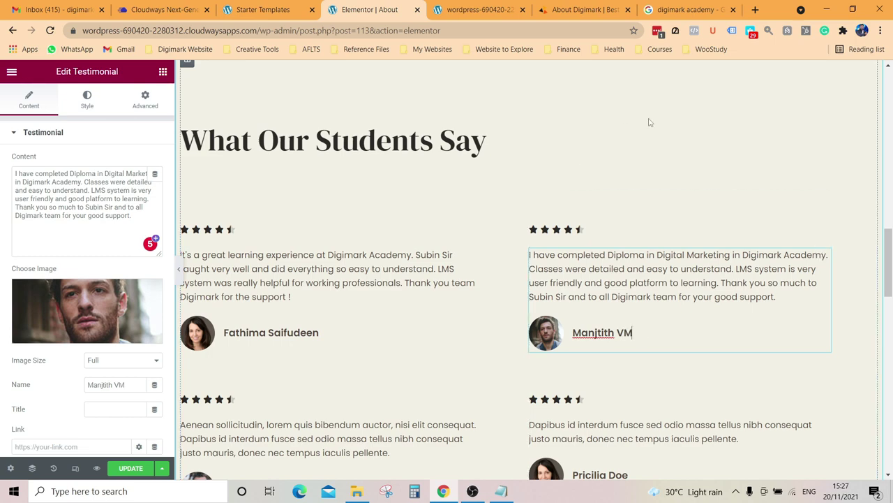
# Step: Scroll down to the footer and inspect the logo image's options
pyautogui.scroll(-2, 673, 181)
pyautogui.scroll(15, 684, 204)
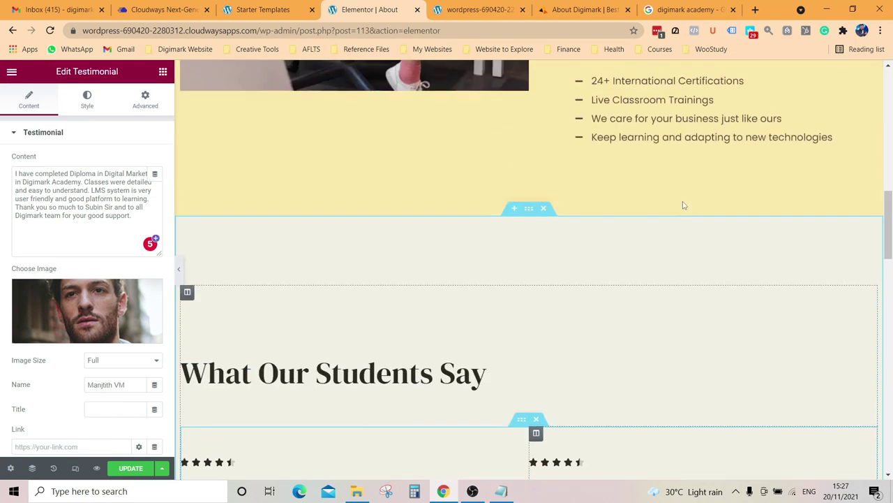
pyautogui.scroll(-3, 431, 242)
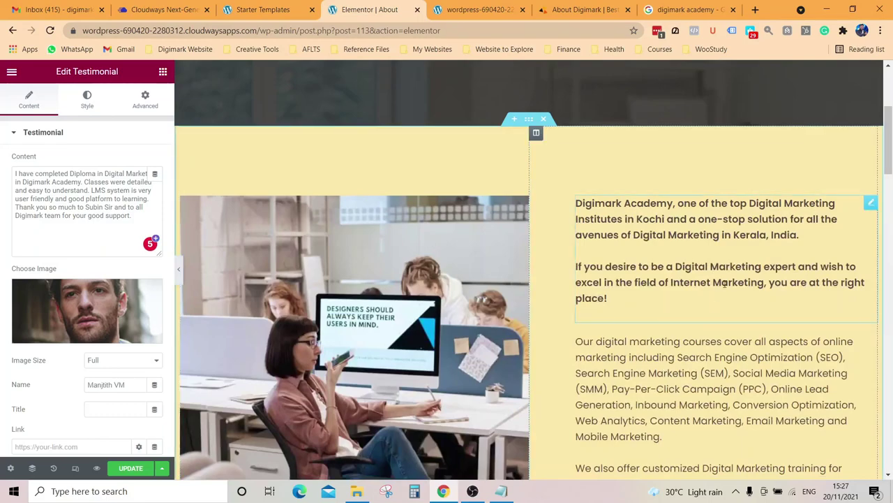
pyautogui.scroll(-10, 431, 242)
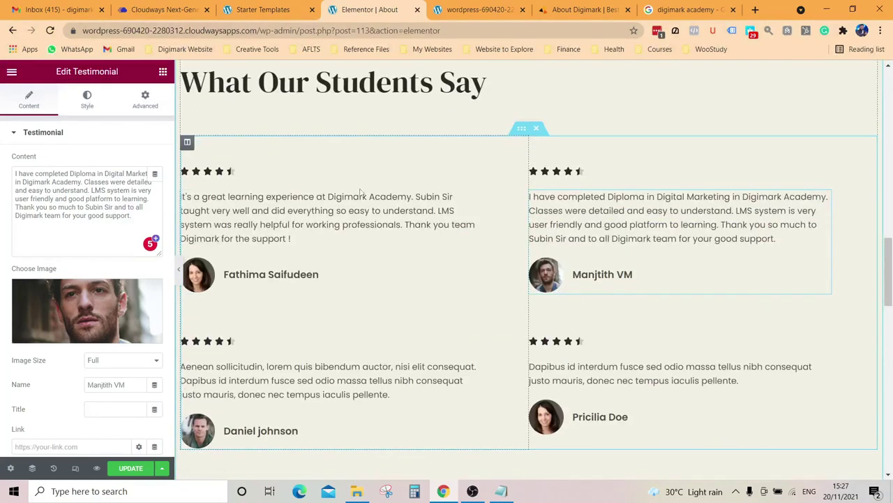
pyautogui.scroll(-2, 548, 253)
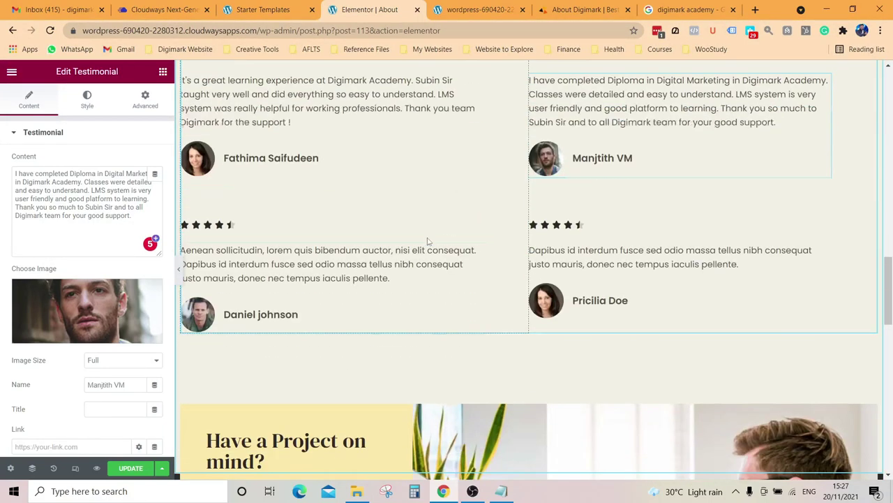
pyautogui.scroll(-3, 249, 241)
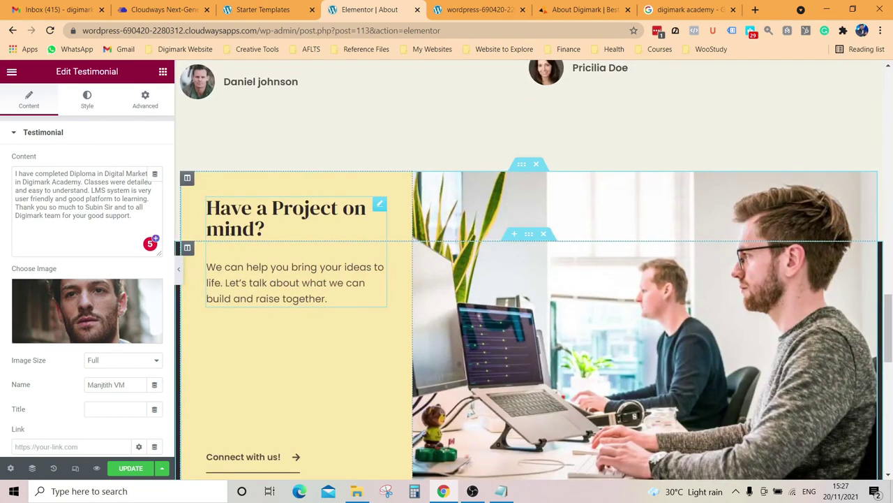
pyautogui.scroll(-10, 301, 267)
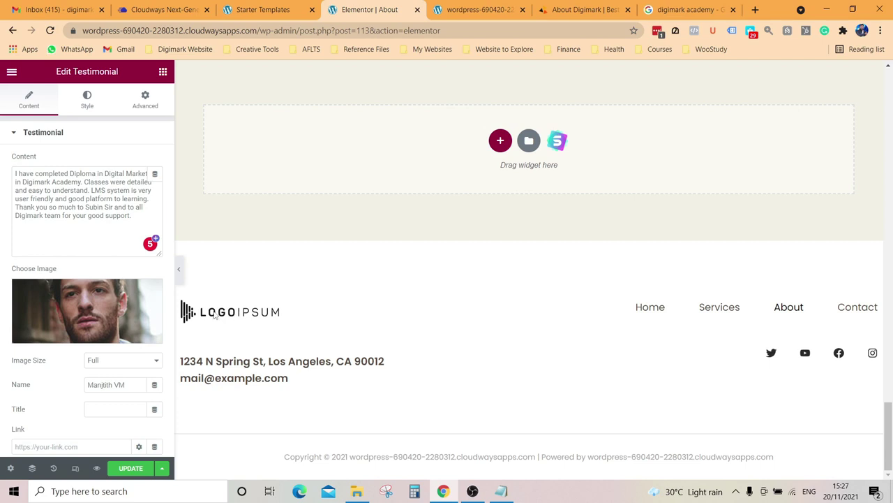
pyautogui.click(234, 318)
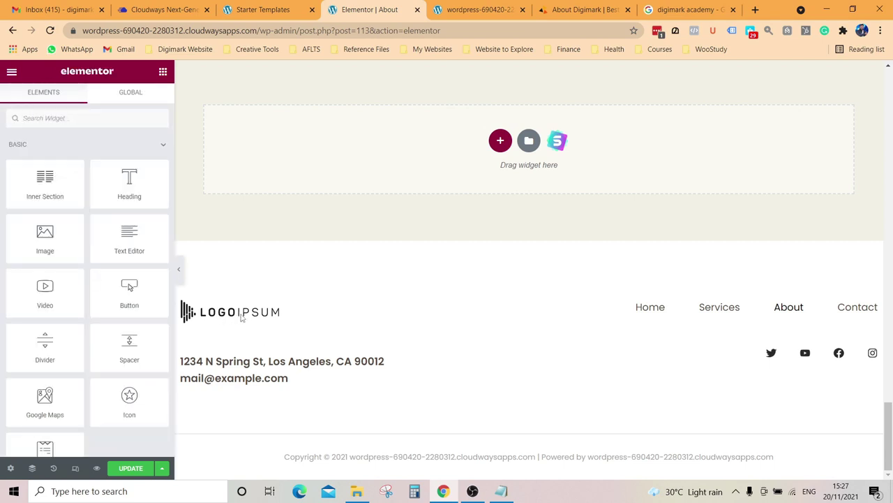
pyautogui.rightClick(241, 318)
pyautogui.click(361, 308)
# Step: Save the About page changes with UPDATE
pyautogui.scroll(20, 292, 377)
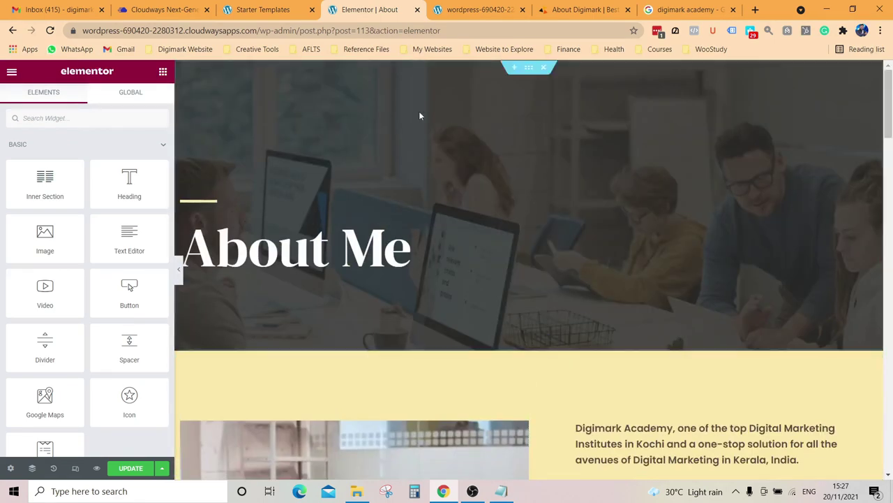
pyautogui.scroll(-4, 391, 210)
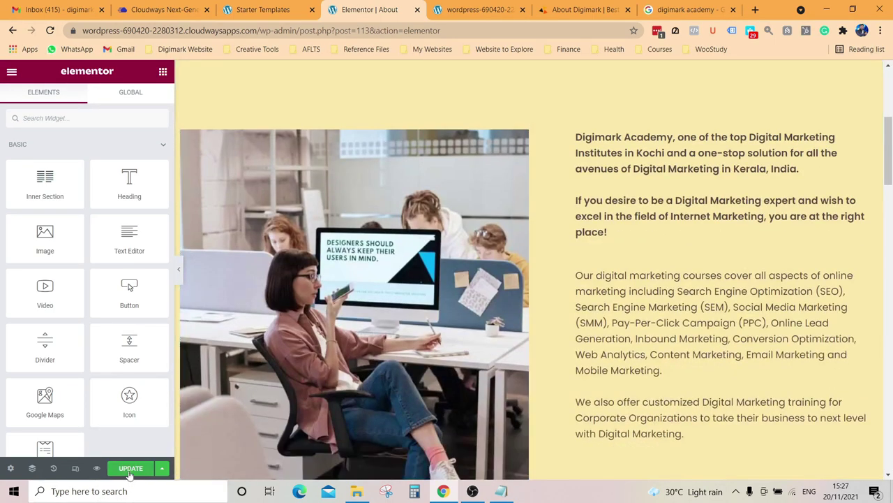
pyautogui.click(129, 471)
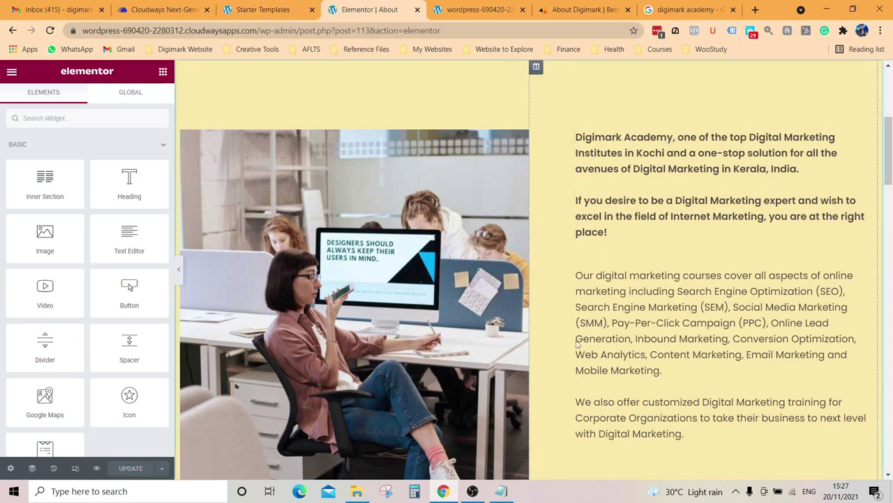
pyautogui.scroll(-5, 431, 340)
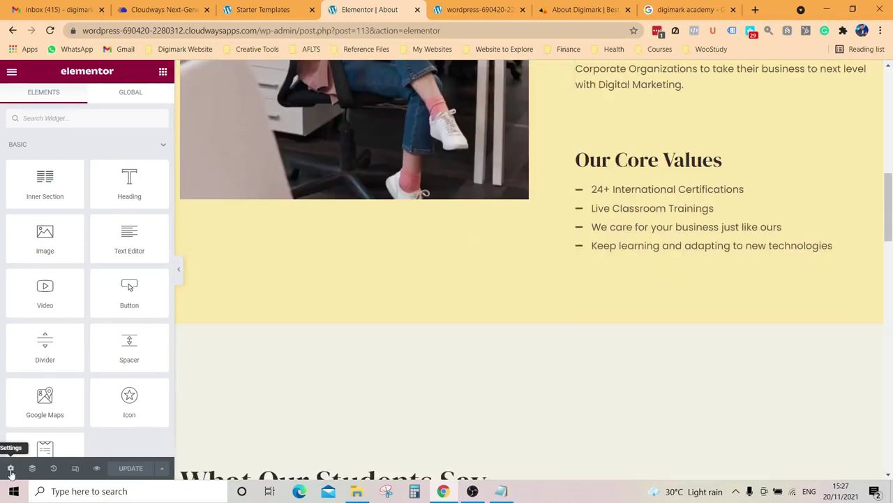
pyautogui.click(11, 73)
# Step: Exit Elementor to the dashboard and open Appearance > Customize
pyautogui.click(72, 275)
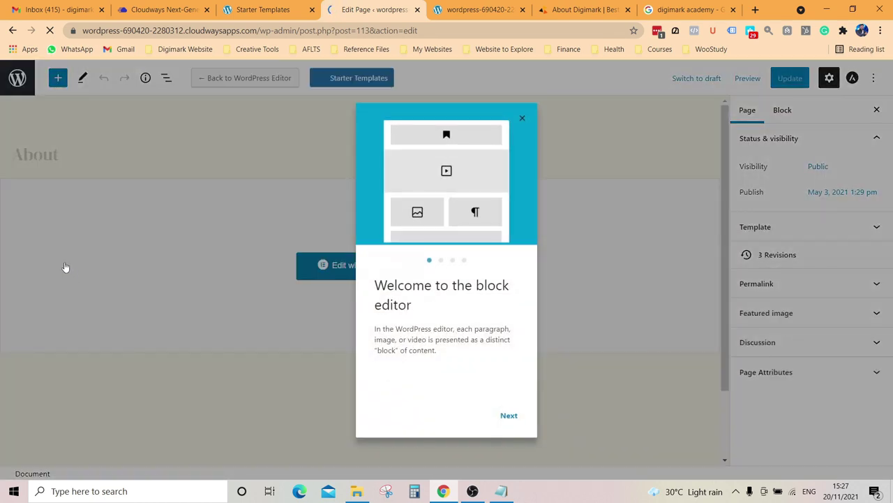
pyautogui.click(636, 104)
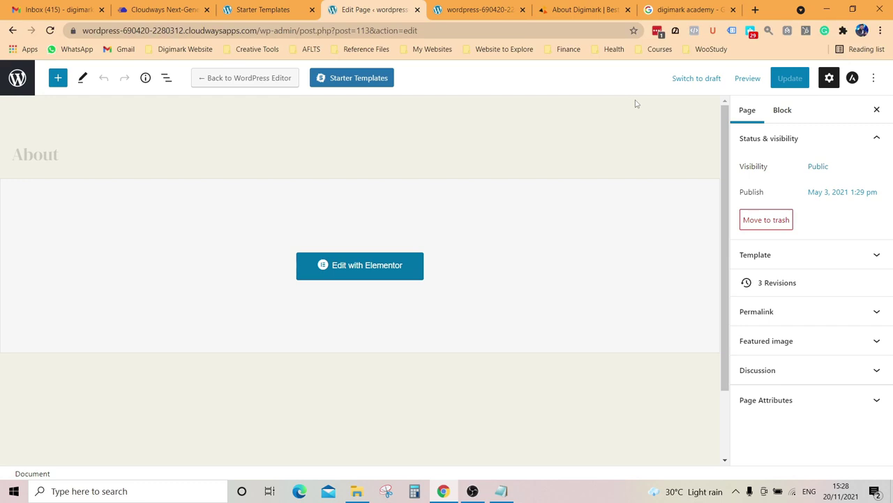
pyautogui.click(16, 76)
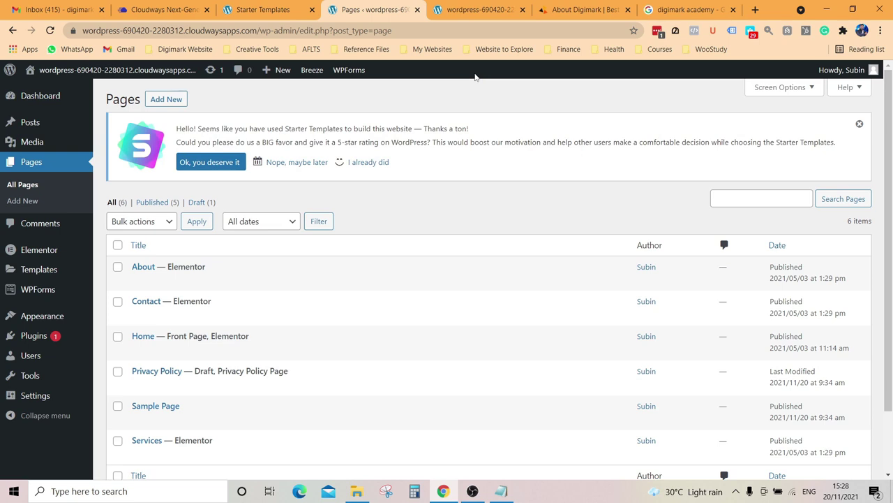
pyautogui.moveTo(36, 318)
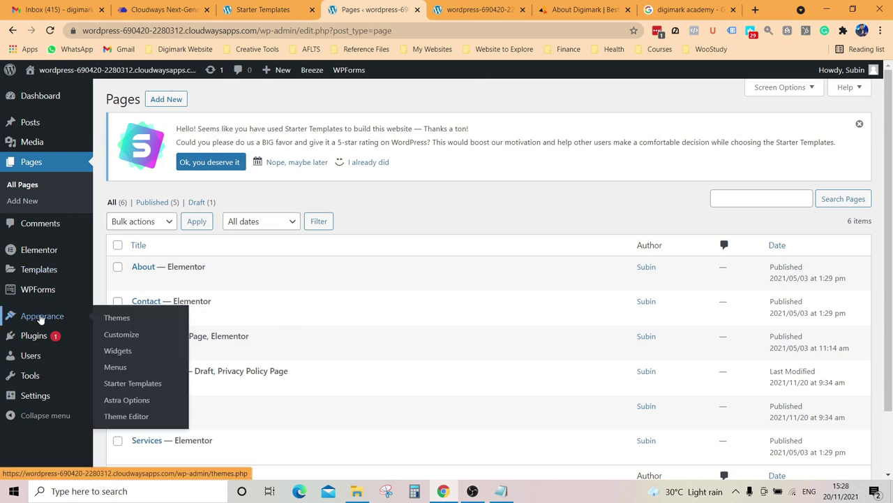
pyautogui.click(122, 335)
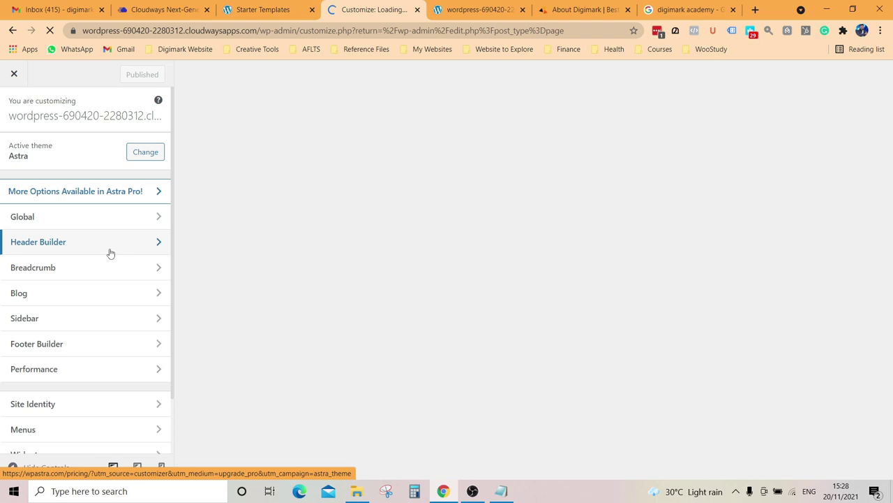
# Step: Open the Footer Builder's Widget 1 settings and dismiss the block widgets intro
pyautogui.scroll(-1, 115, 346)
pyautogui.scroll(1, 65, 257)
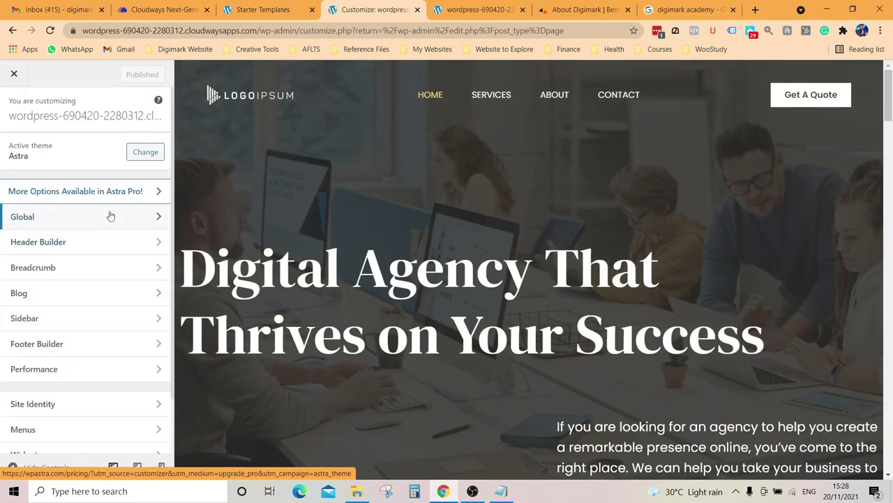
pyautogui.click(127, 349)
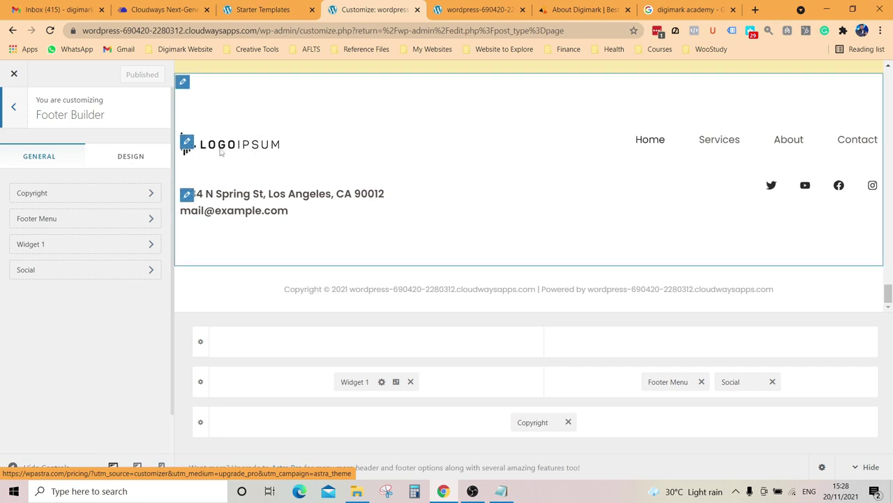
pyautogui.click(187, 144)
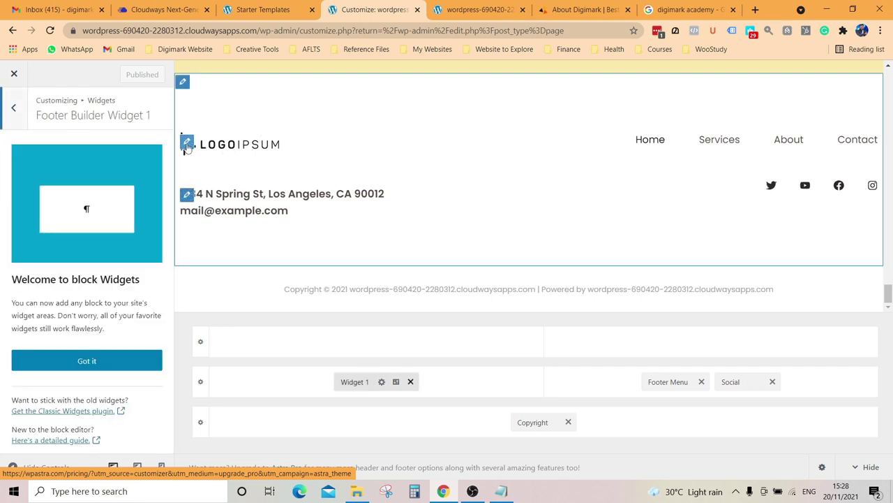
pyautogui.click(88, 361)
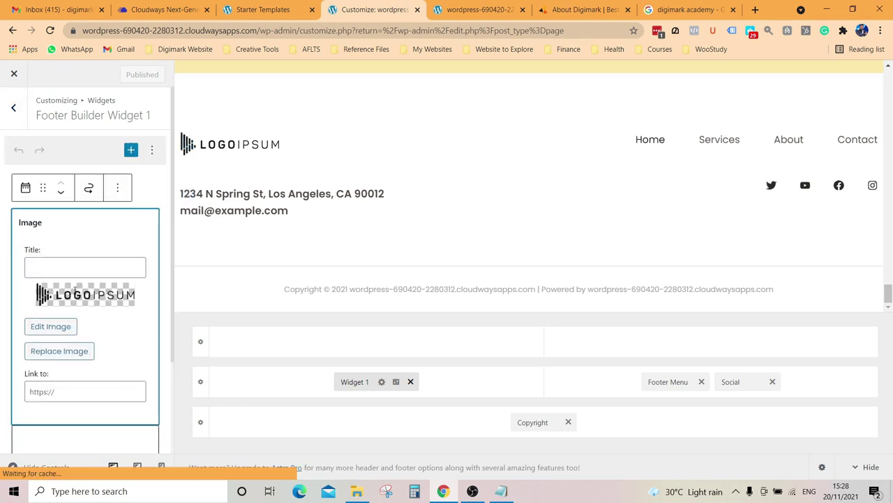
# Step: Upload 'Digimark Logo Final 50in' from E:\Digimark\Logos Digimark as the replacement footer image
pyautogui.click(67, 352)
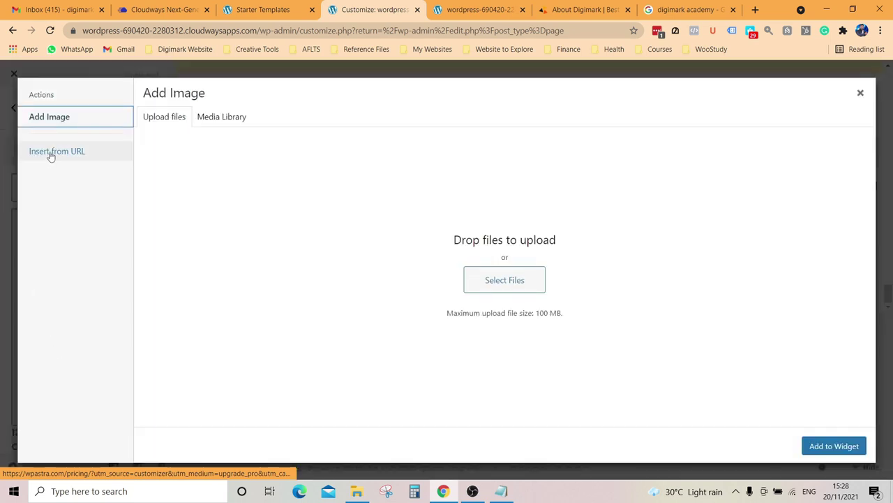
pyautogui.click(492, 281)
pyautogui.scroll(-5, 49, 175)
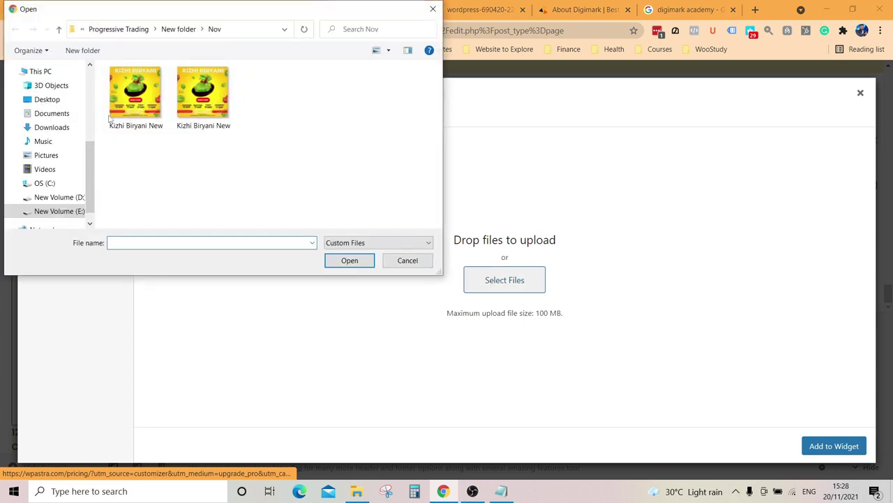
pyautogui.click(61, 197)
pyautogui.click(60, 211)
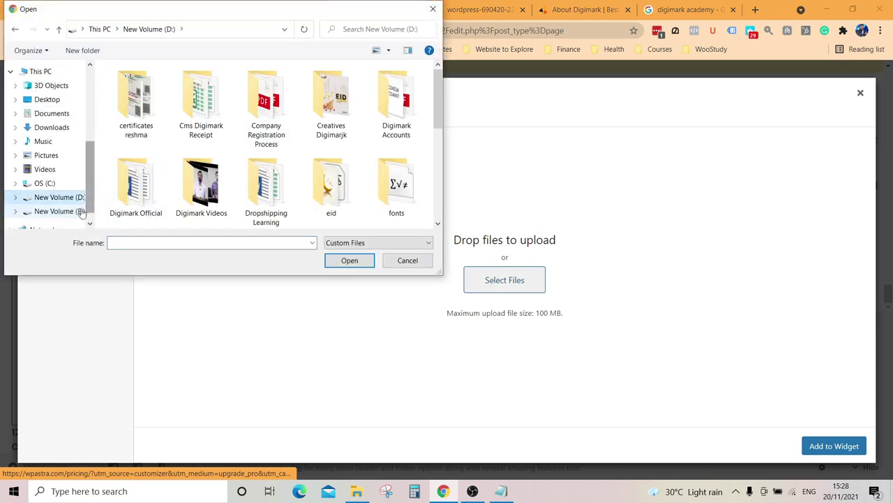
pyautogui.doubleClick(189, 115)
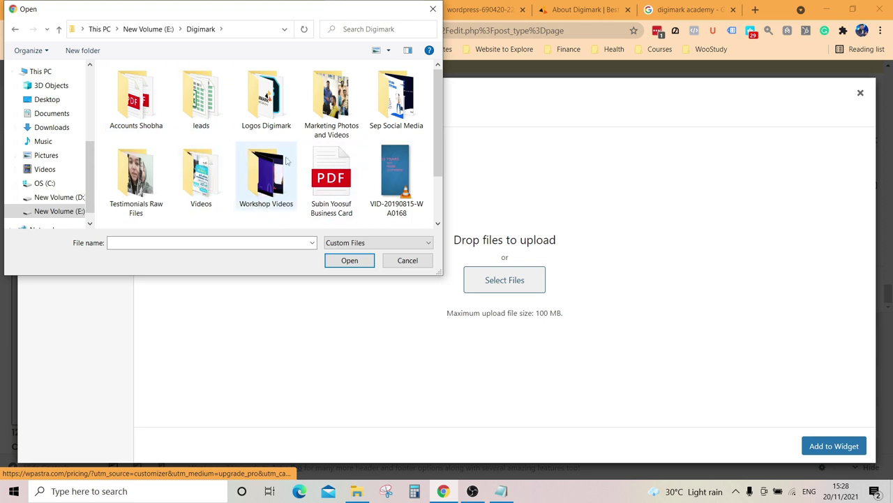
pyautogui.doubleClick(266, 98)
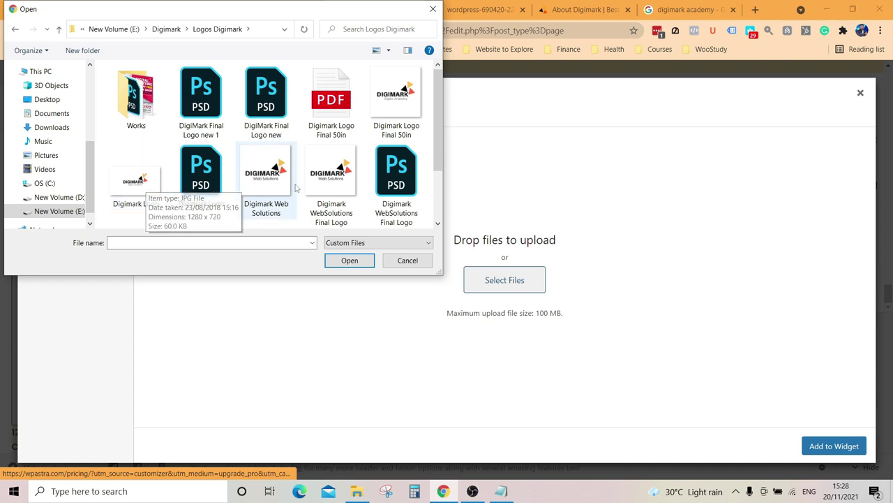
pyautogui.click(398, 112)
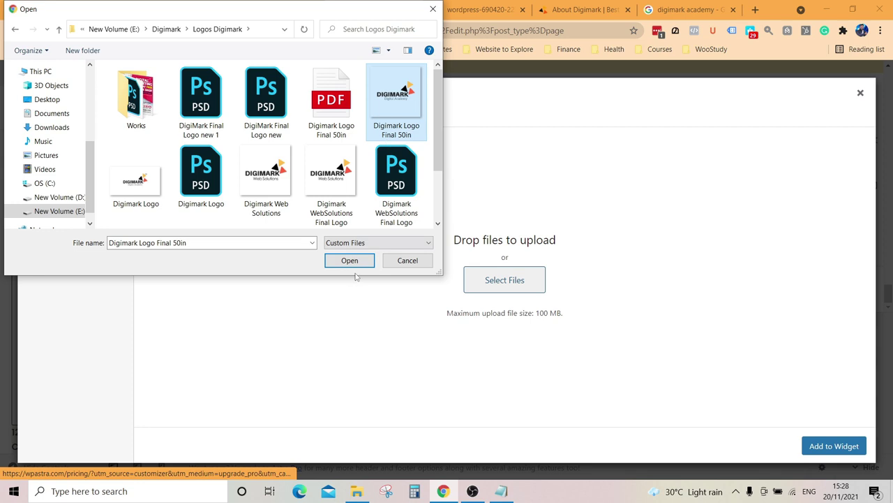
pyautogui.press('Return')
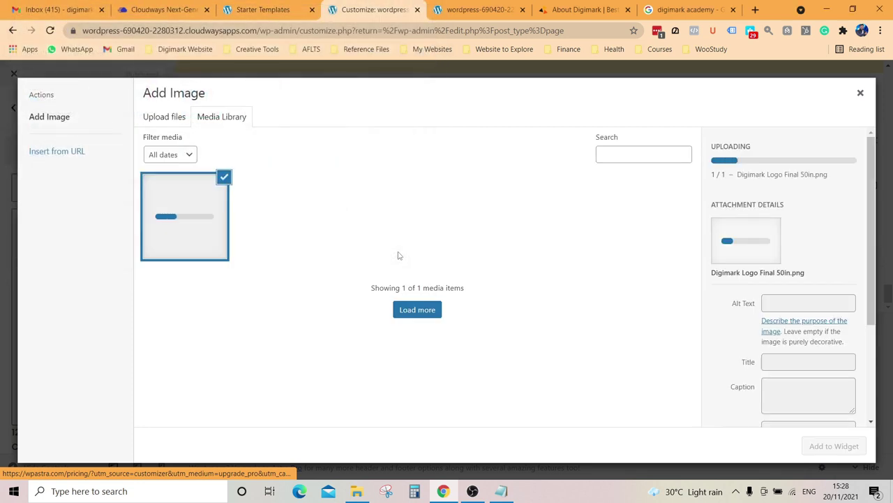
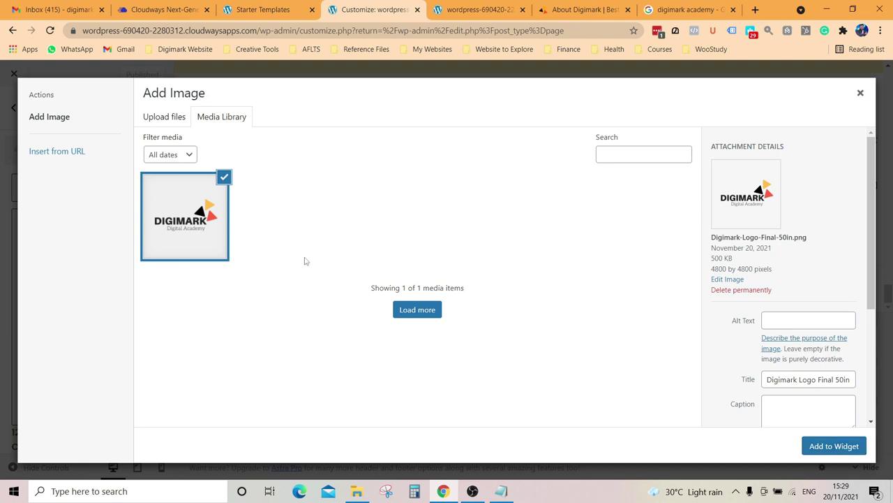
# Step: Insert the selected Digimark logo into the footer image widget
pyautogui.click(188, 230)
pyautogui.click(175, 225)
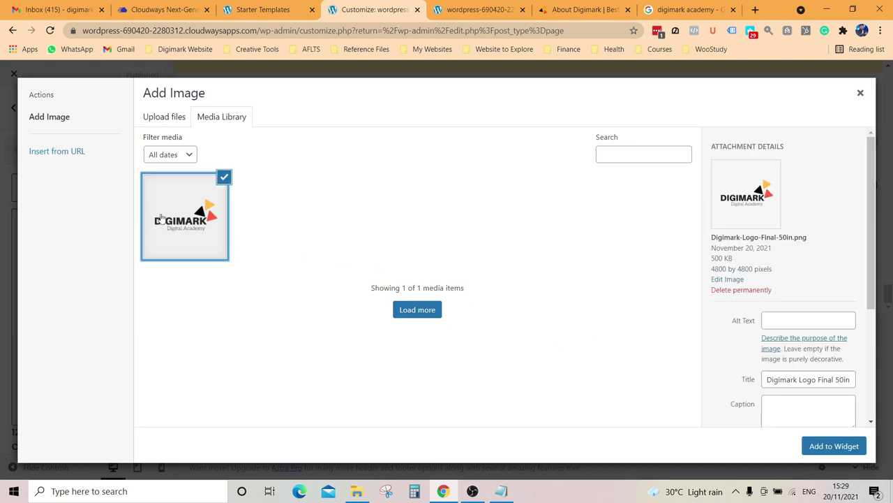
pyautogui.click(848, 445)
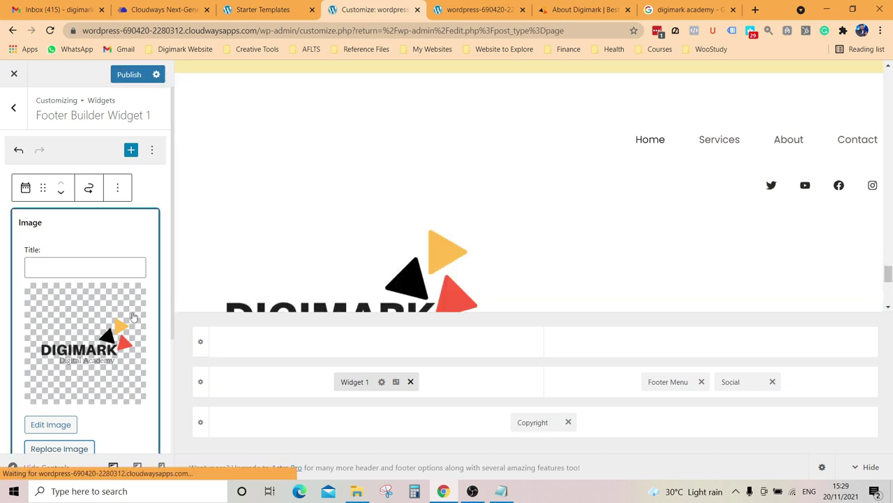
pyautogui.scroll(-4, 94, 311)
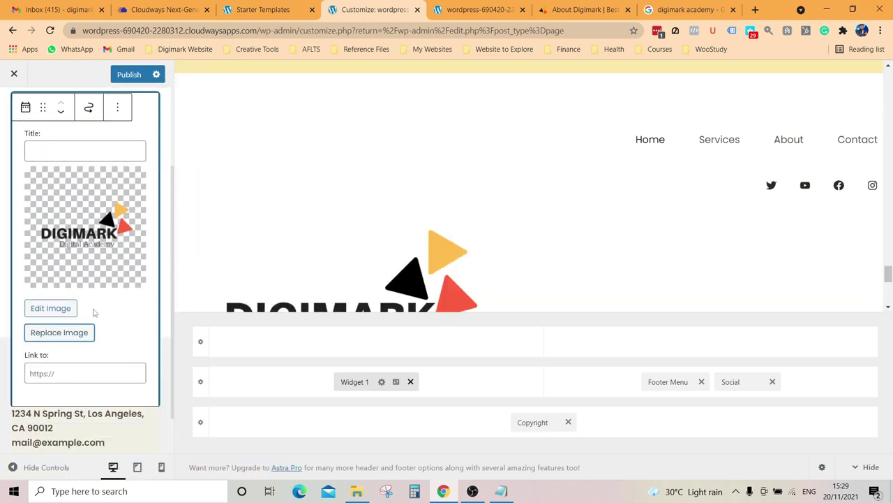
pyautogui.click(196, 280)
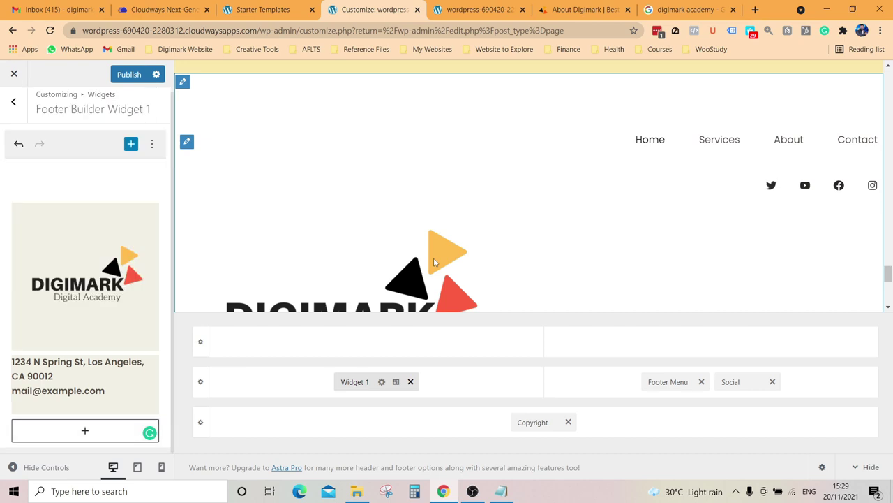
# Step: Reopen the image widget's settings and review the inserted logo
pyautogui.click(106, 282)
pyautogui.scroll(-2, 106, 282)
pyautogui.scroll(2, 104, 276)
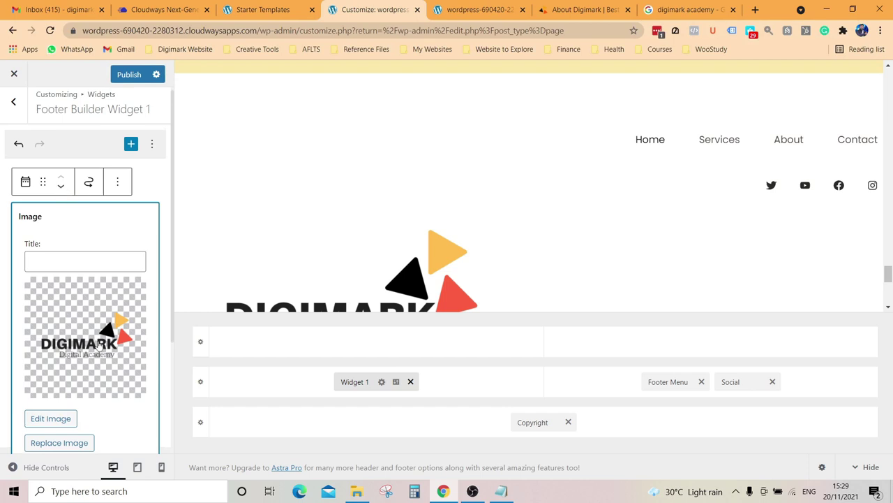
pyautogui.scroll(-1, 495, 245)
pyautogui.scroll(2, 494, 246)
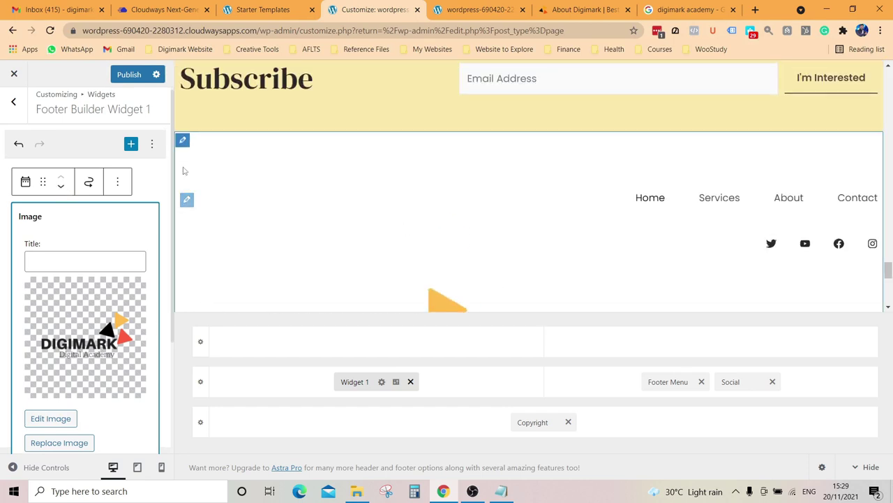
pyautogui.scroll(-3, 399, 222)
pyautogui.click(399, 222)
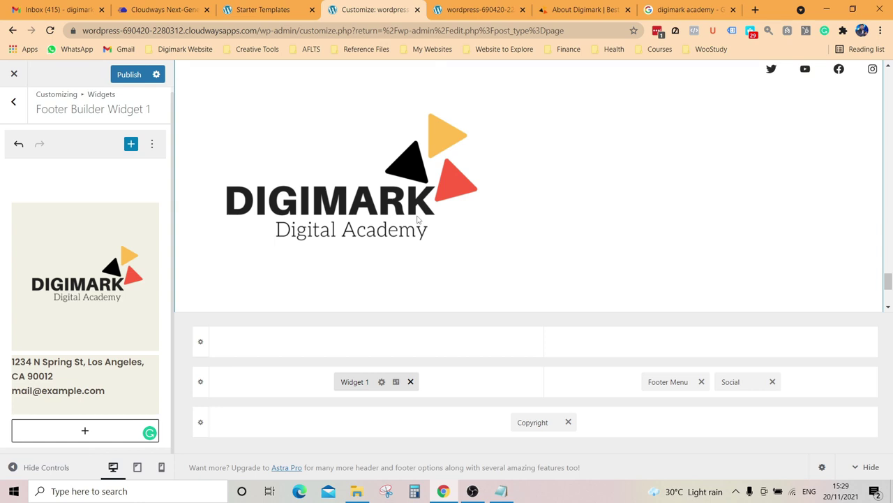
# Step: Undo the logo replacement so the LOGOIPSUM placeholder returns
pyautogui.click(152, 146)
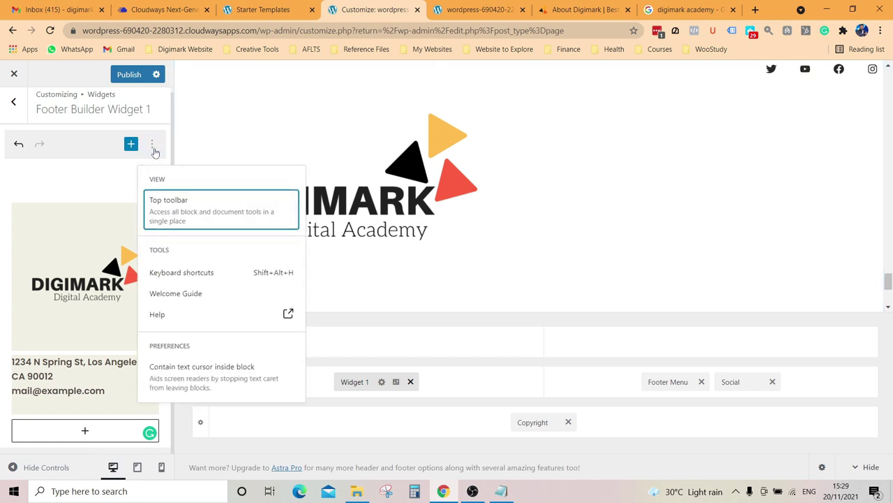
pyautogui.click(152, 145)
pyautogui.click(18, 144)
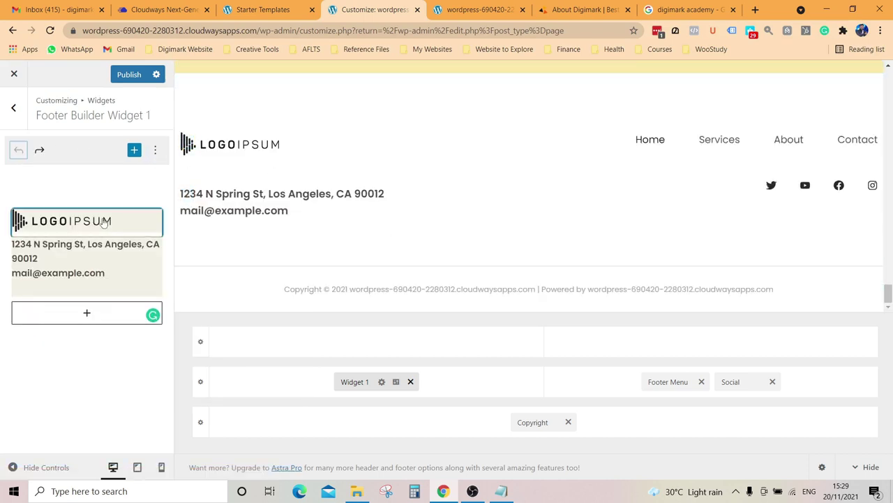
# Step: Replace the placeholder address text in the footer Text widget with 'Digimark Academy'
pyautogui.click(109, 274)
pyautogui.scroll(-3, 129, 278)
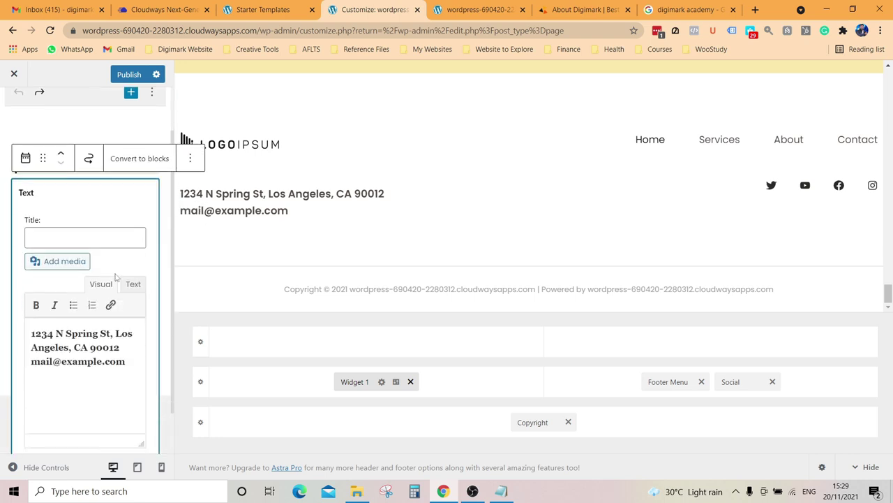
pyautogui.click(129, 311)
pyautogui.moveTo(129, 311); pyautogui.dragTo(30, 272)
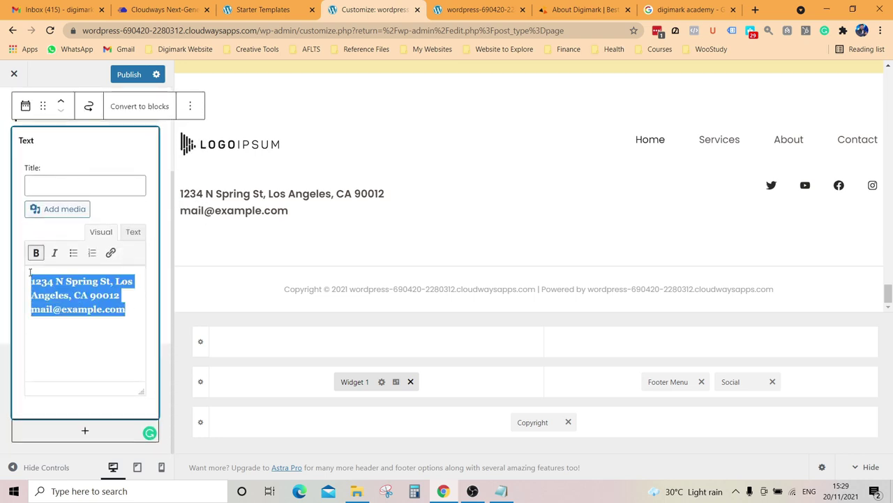
pyautogui.write('dIGI')
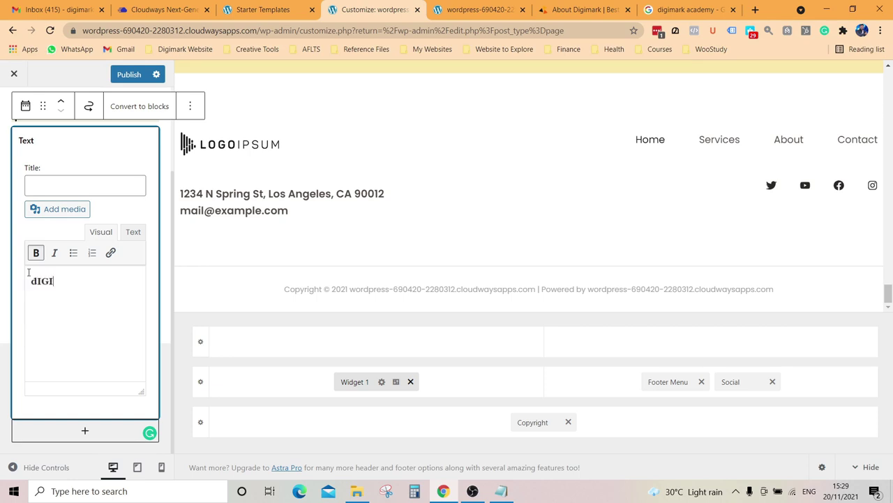
pyautogui.press('BackSpace')
pyautogui.press('BackSpace')
pyautogui.press('BackSpace')
pyautogui.press('BackSpace')
pyautogui.write('D')
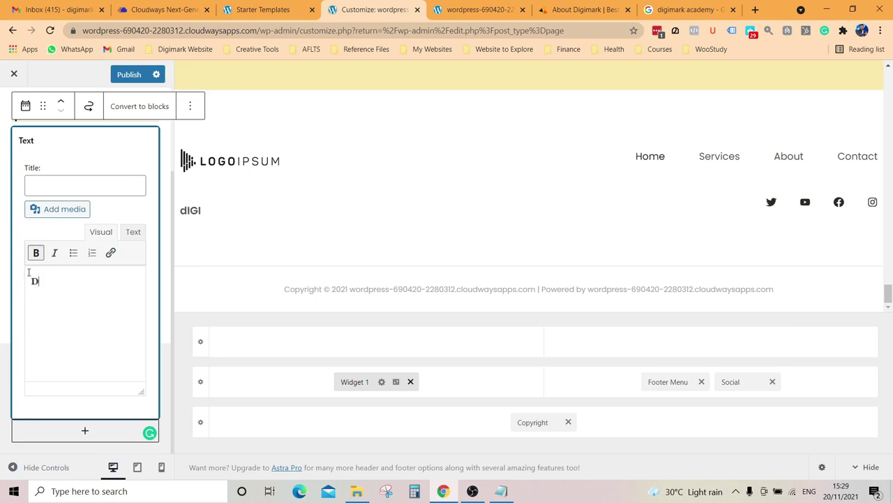
pyautogui.write('igimark Academy')
# Step: Add the street address line and 'Kochi' on separate lines beneath it
pyautogui.press('Return')
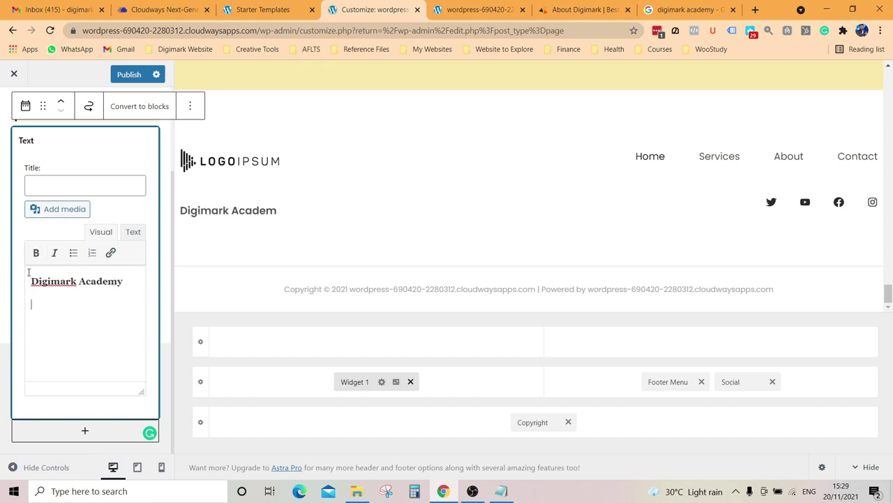
pyautogui.write('1st ')
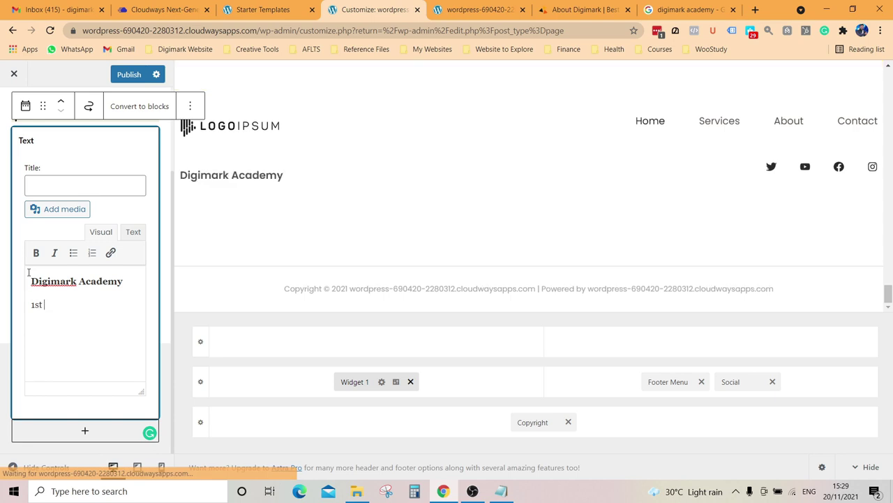
pyautogui.write('Floor , ')
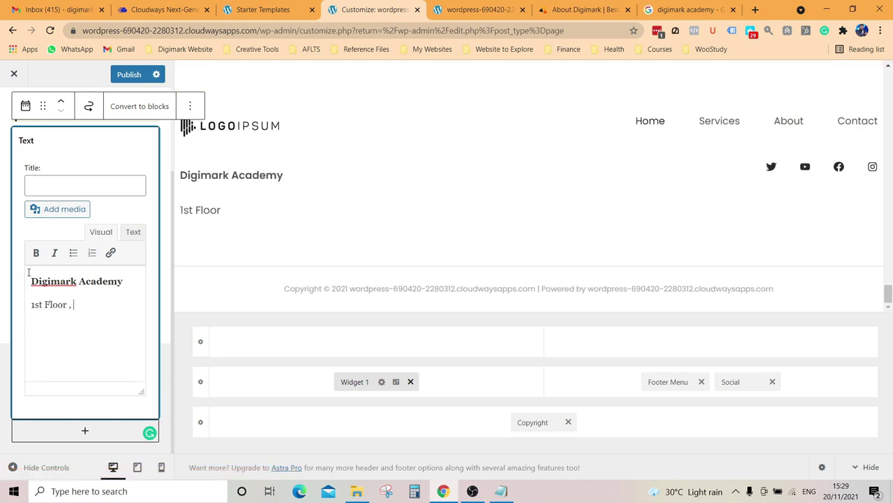
pyautogui.write('KocRani ')
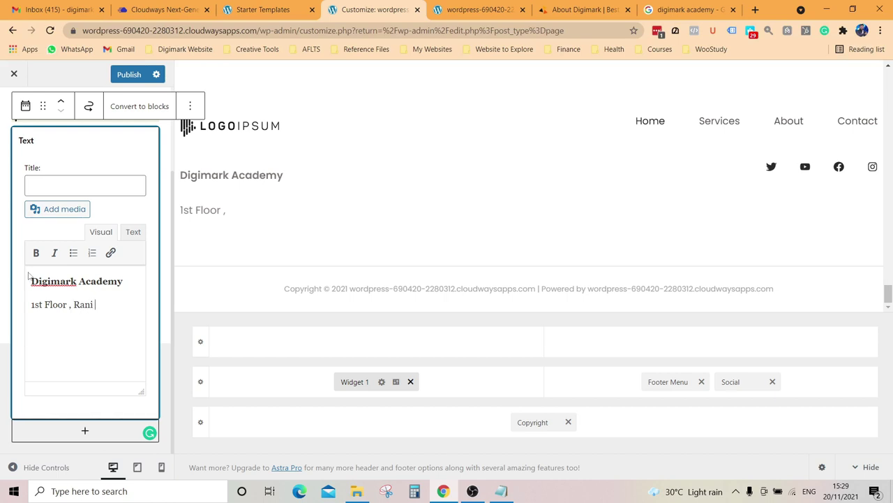
pyautogui.write('Tower')
pyautogui.press('Return')
pyautogui.write('Kochi')
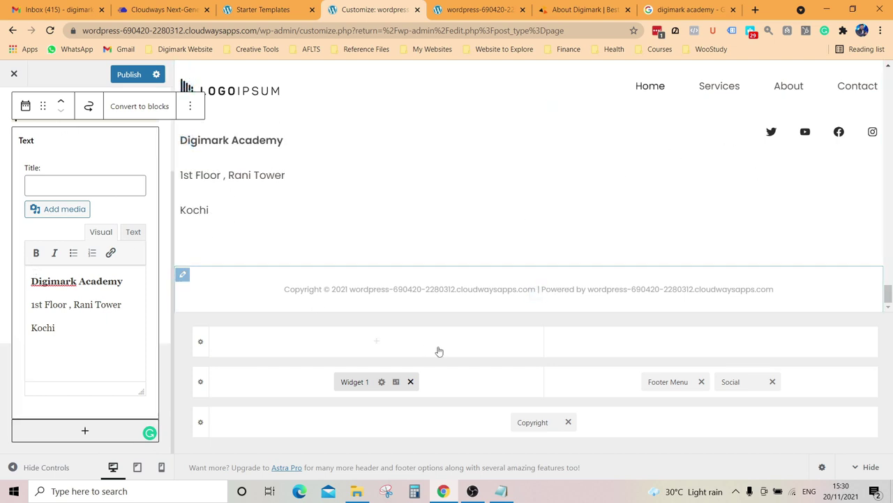
# Step: Publish the footer, join Kochi onto the street address line, then publish again
pyautogui.click(130, 73)
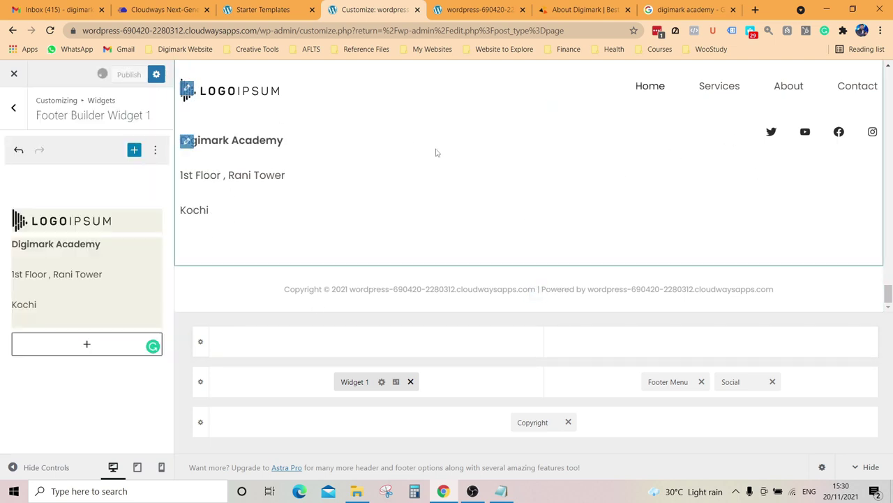
pyautogui.click(33, 295)
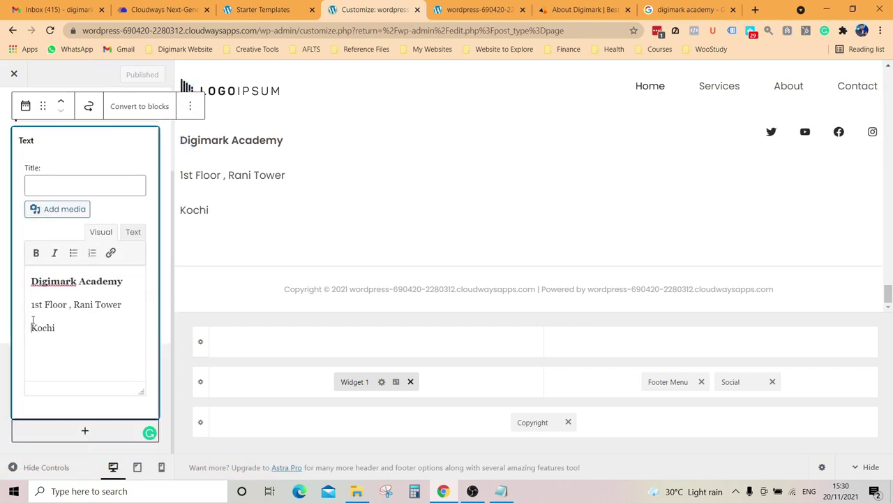
pyautogui.press('BackSpace')
pyautogui.press('BackSpace')
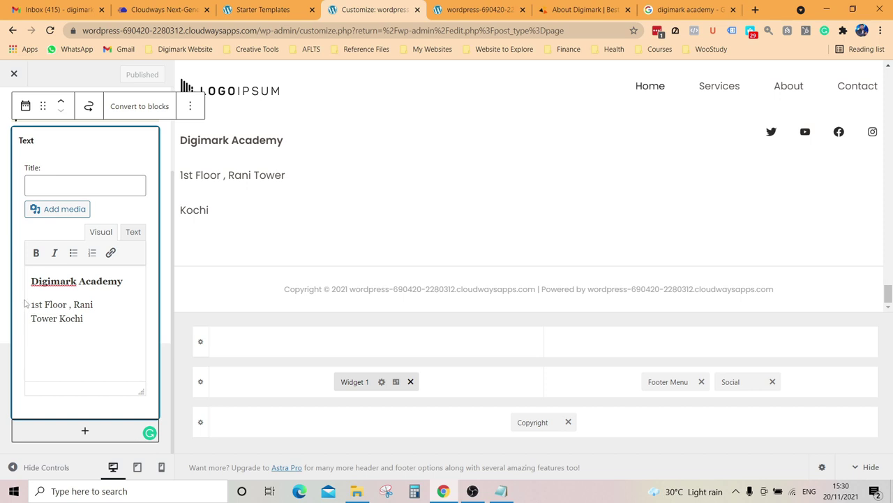
pyautogui.press('BackSpace')
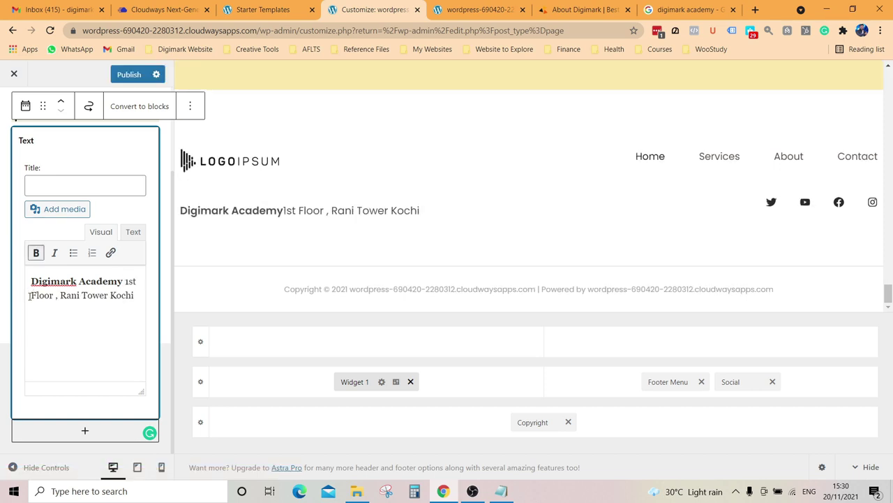
pyautogui.press('Return')
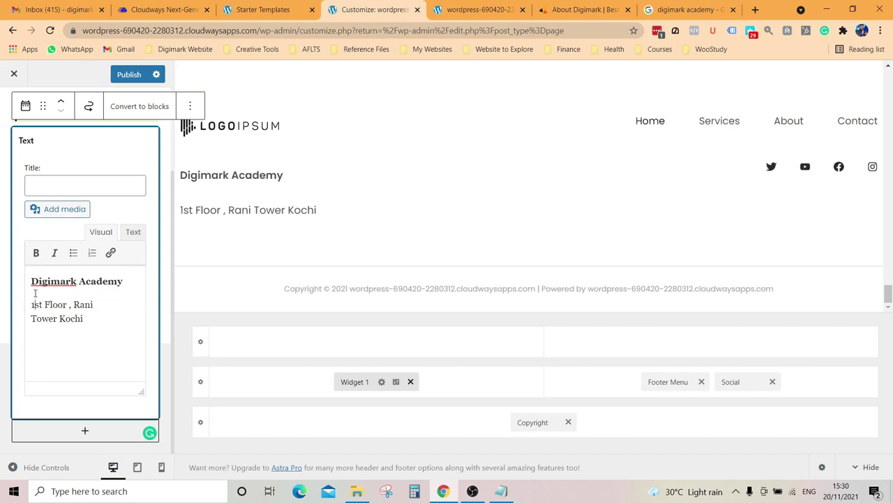
pyautogui.press('BackSpace')
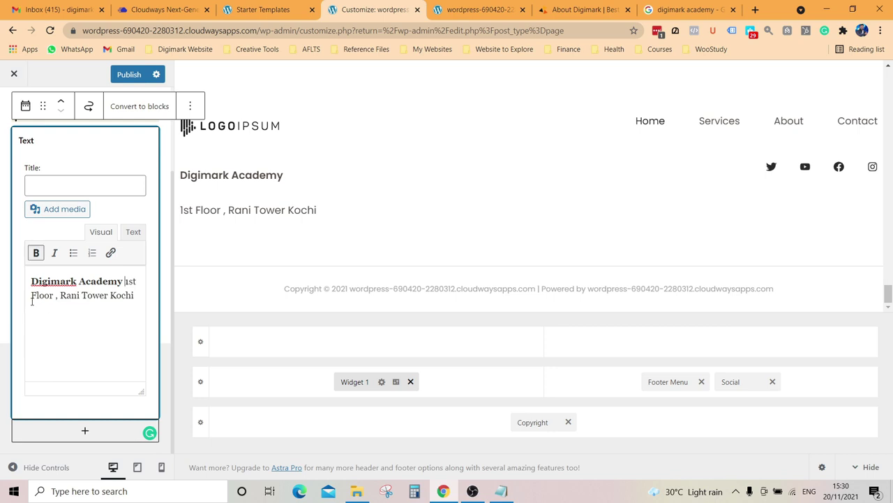
pyautogui.press('Return')
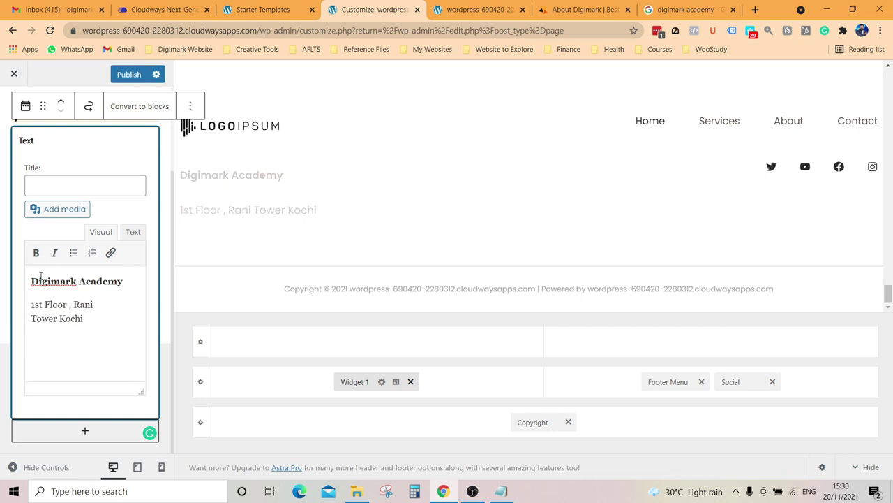
pyautogui.moveTo(31, 280); pyautogui.dragTo(96, 297)
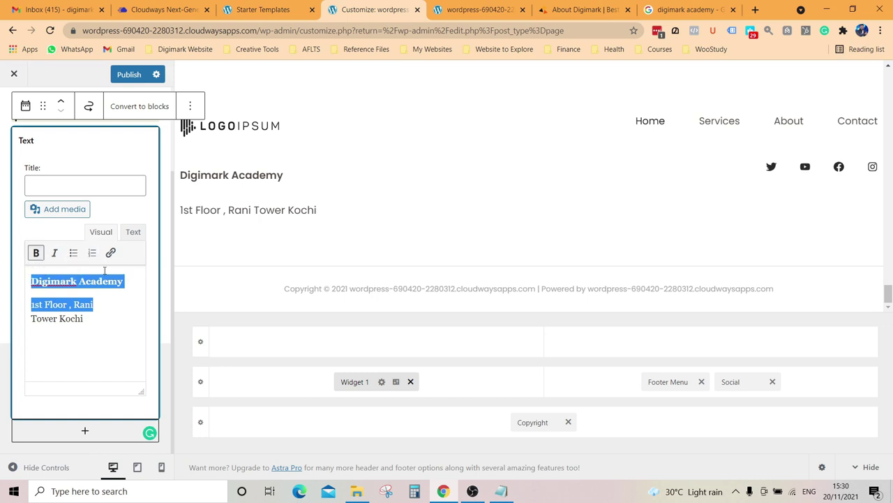
pyautogui.click(117, 305)
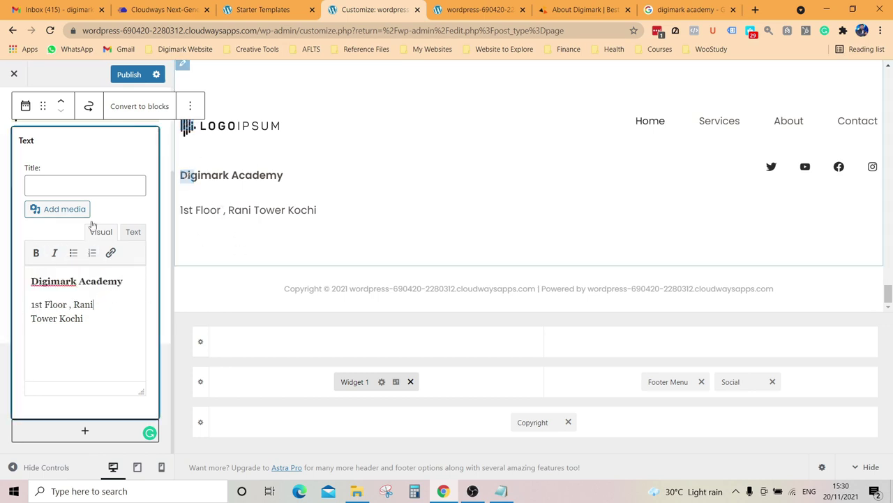
pyautogui.click(129, 74)
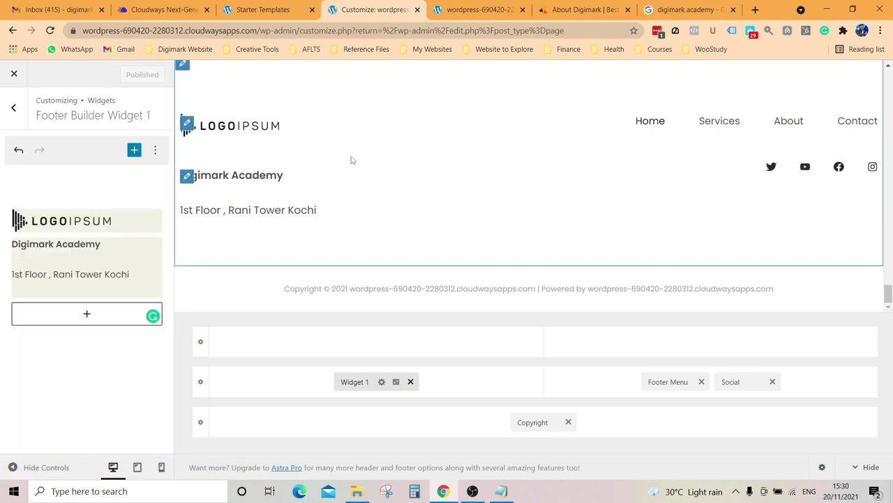
# Step: Return to the Footer Builder and bring up the Copyright element's text editor
pyautogui.scroll(15, 453, 217)
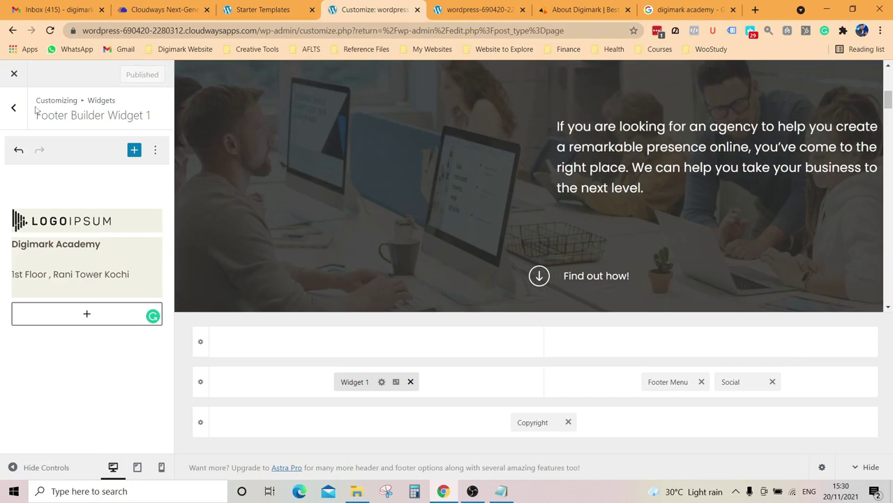
pyautogui.click(13, 108)
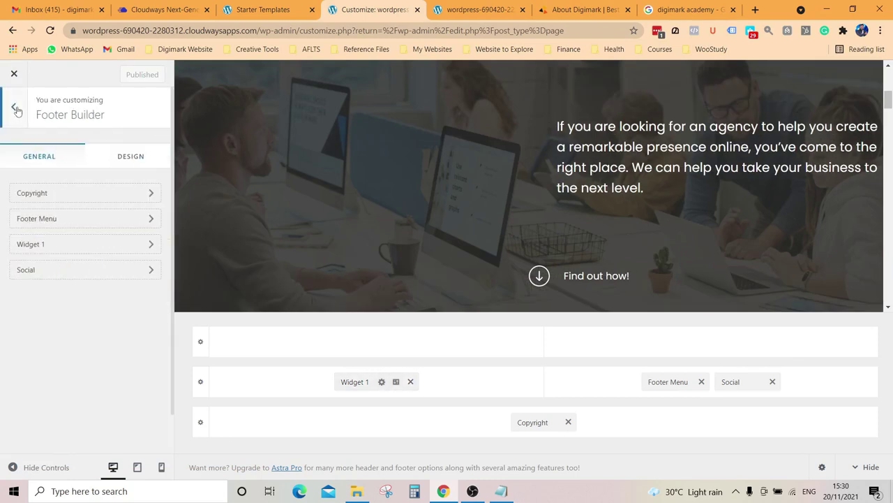
pyautogui.click(67, 197)
pyautogui.scroll(-1, 121, 297)
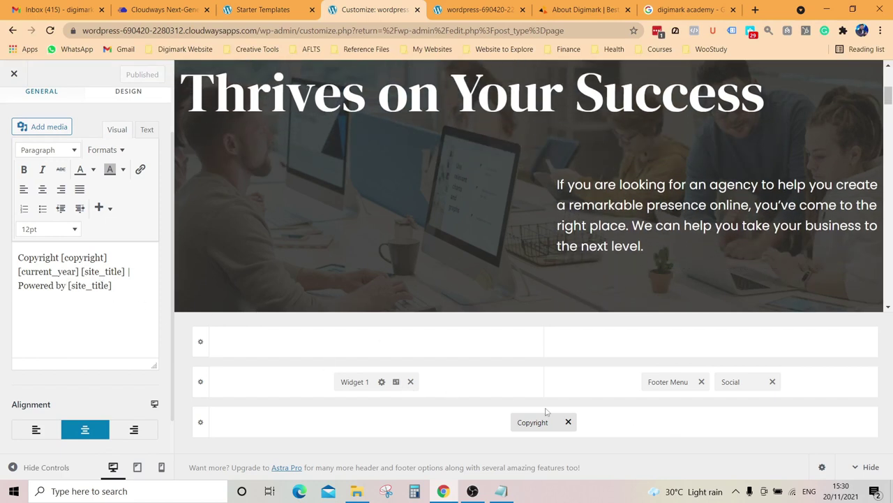
# Step: Reload the live site and scroll to check the Digimark Academy footer, then return to the Customizer
pyautogui.click(494, 5)
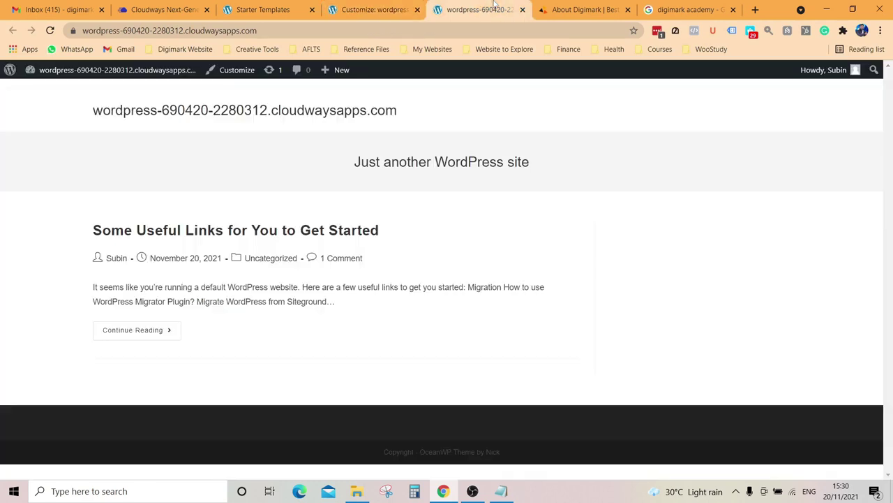
pyautogui.click(51, 30)
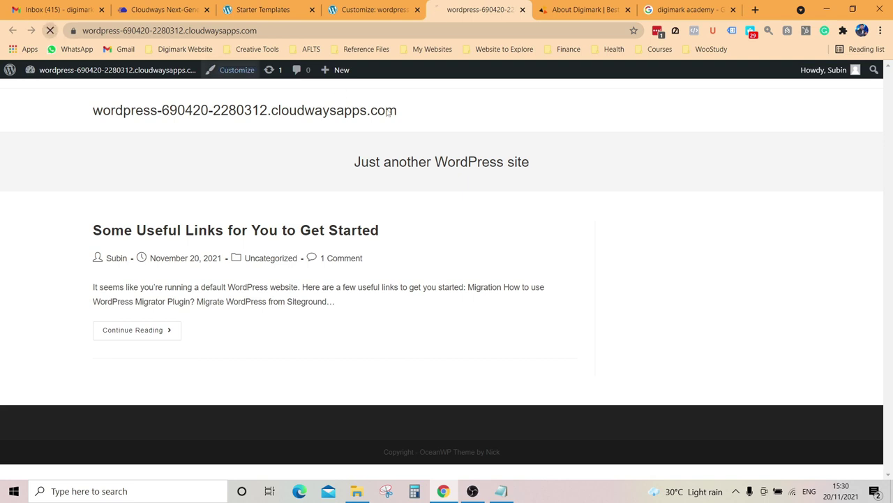
pyautogui.scroll(-6, 547, 393)
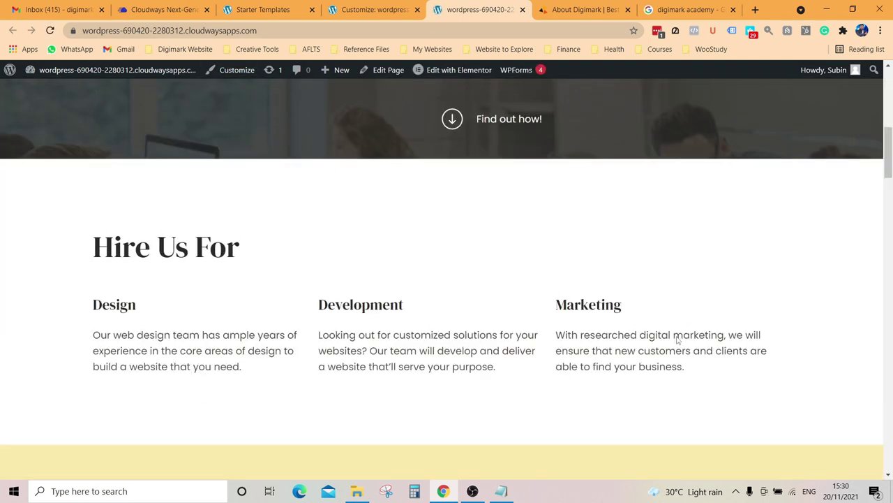
pyautogui.scroll(-15, 677, 340)
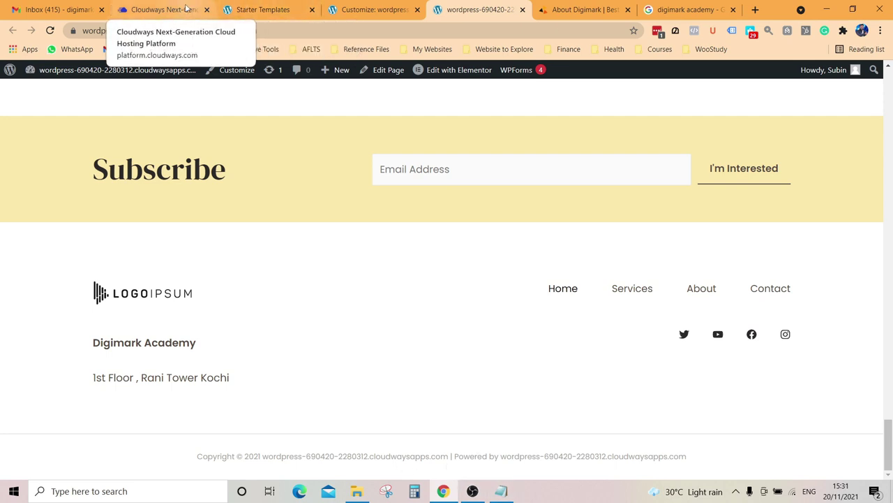
pyautogui.click(352, 5)
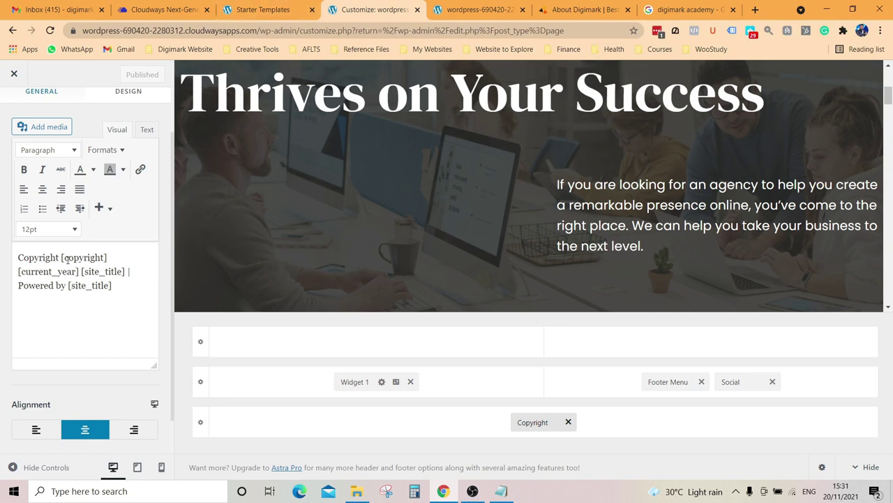
# Step: Change [copyright] to [Digimark] in the footer copyright text and publish it
pyautogui.click(104, 257)
pyautogui.press('BackSpace')
pyautogui.press('BackSpace')
pyautogui.press('BackSpace')
pyautogui.press('BackSpace')
pyautogui.press('BackSpace')
pyautogui.press('BackSpace')
pyautogui.press('BackSpace')
pyautogui.press('BackSpace')
pyautogui.press('BackSpace')
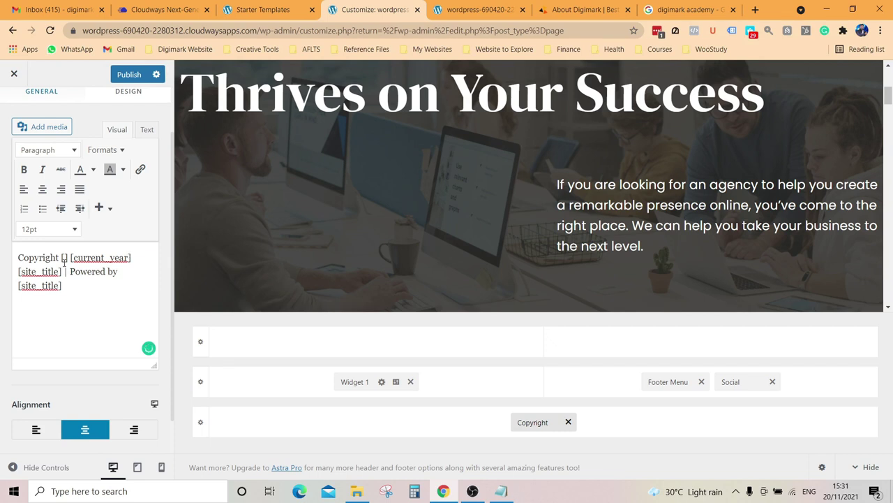
pyautogui.write('Digimark')
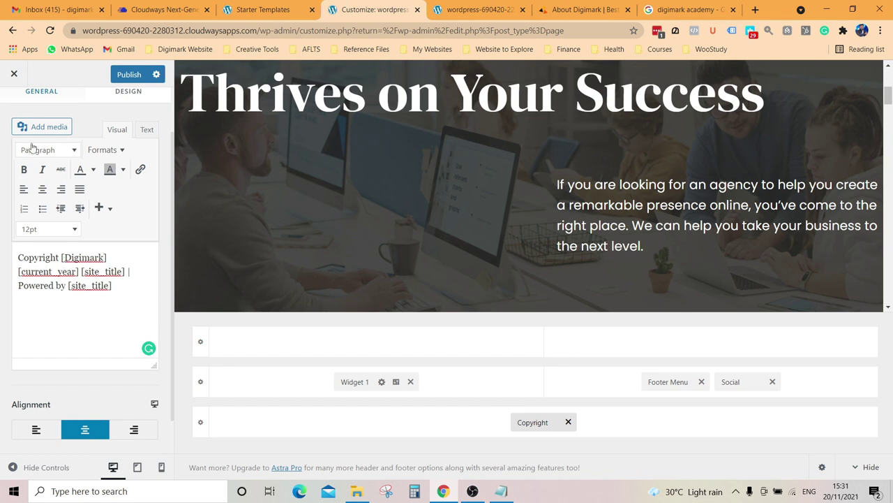
pyautogui.click(129, 74)
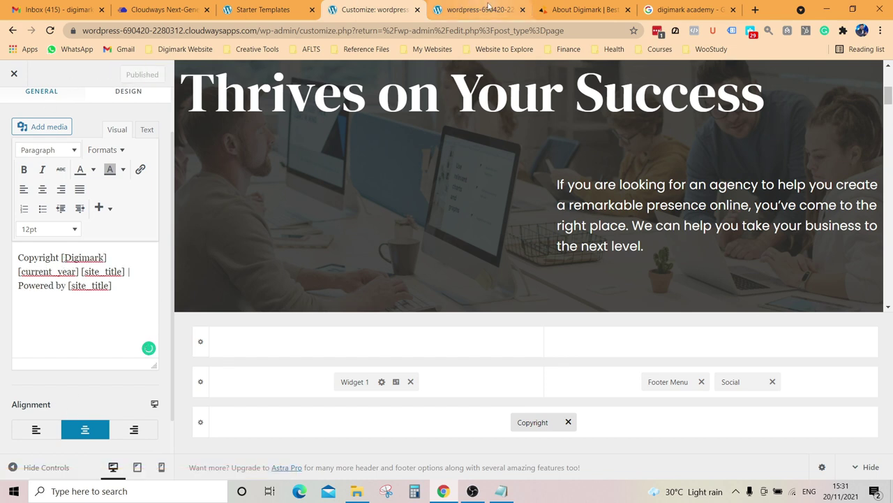
pyautogui.click(472, 8)
# Step: Reload the site with F5 to confirm the Copyright [Digimark] 2021 footer, then return to the Customizer
pyautogui.press('F5')
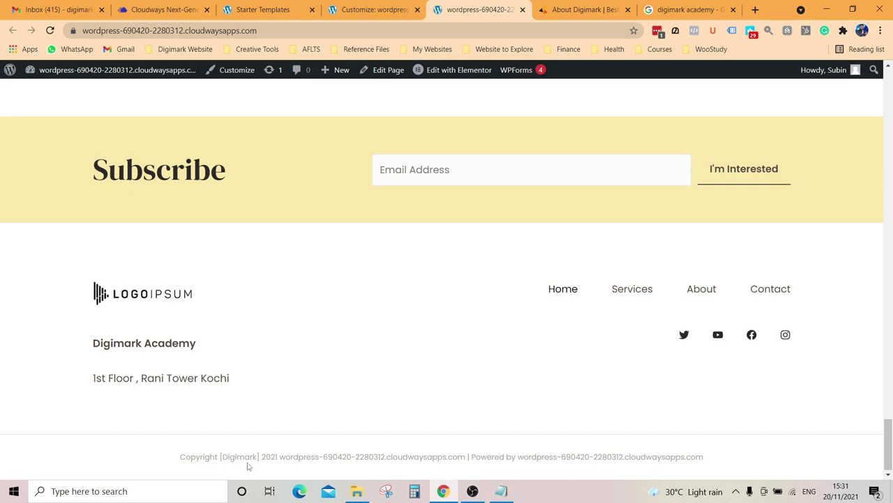
pyautogui.scroll(20, 430, 275)
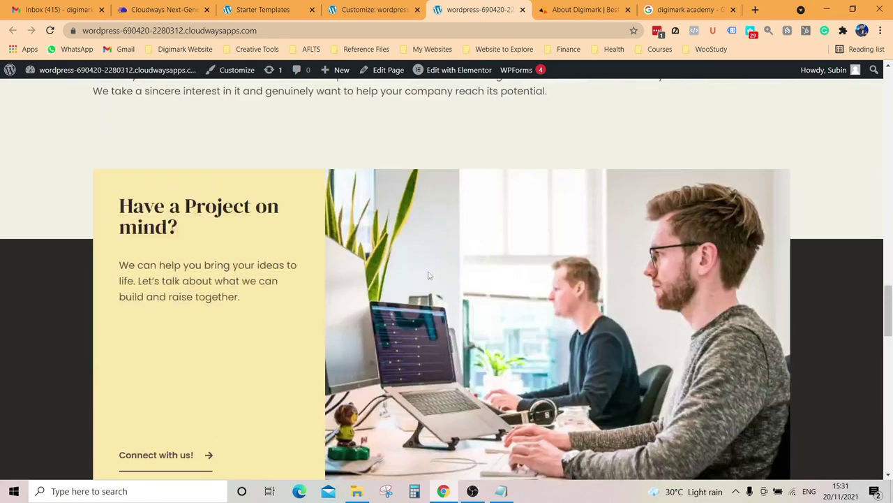
pyautogui.scroll(5, 429, 275)
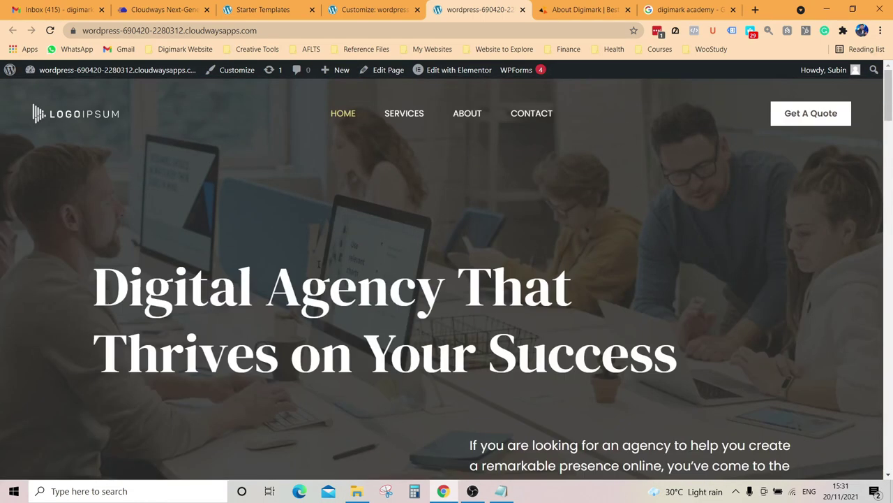
pyautogui.click(403, 10)
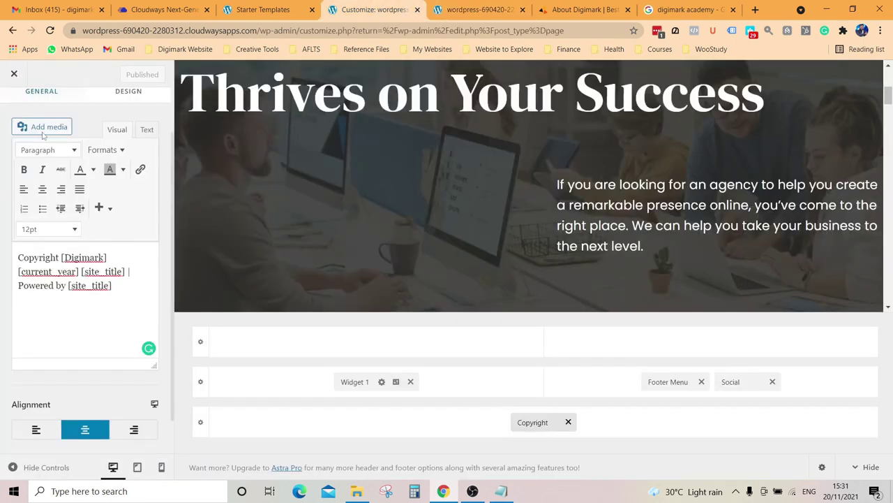
# Step: Close the Customizer to the Pages list, then go back to the live home page
pyautogui.click(14, 76)
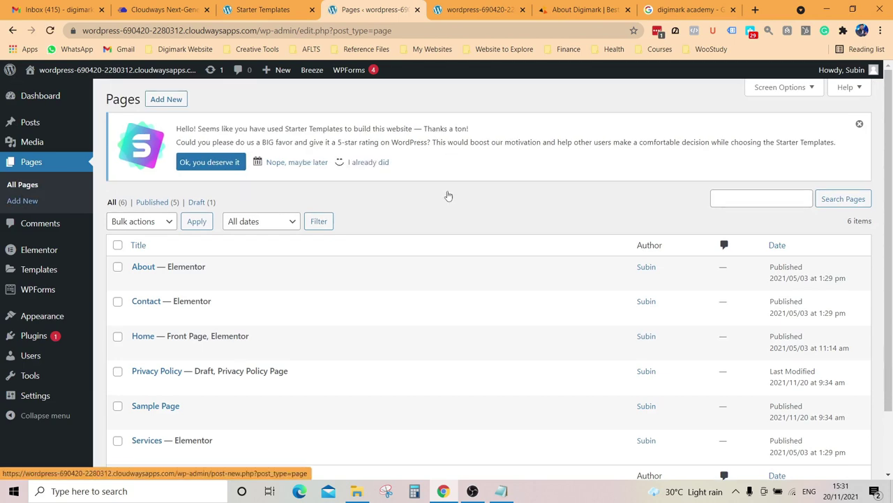
pyautogui.click(491, 7)
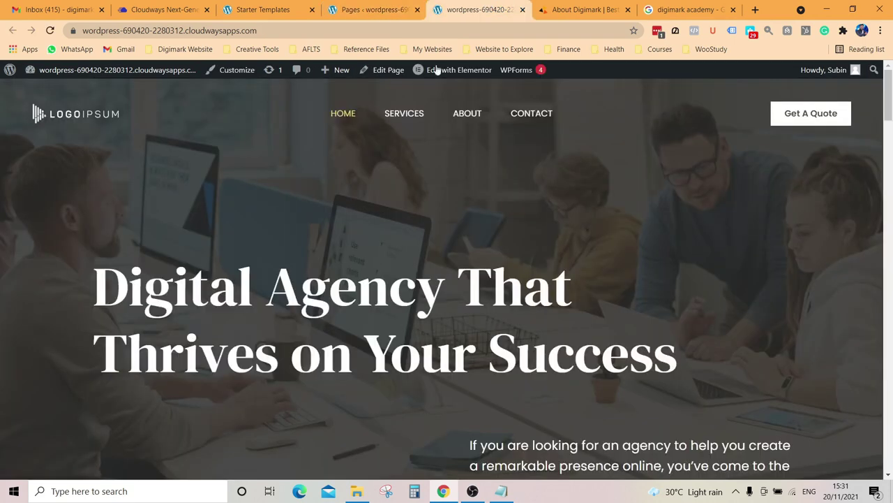
pyautogui.click(373, 9)
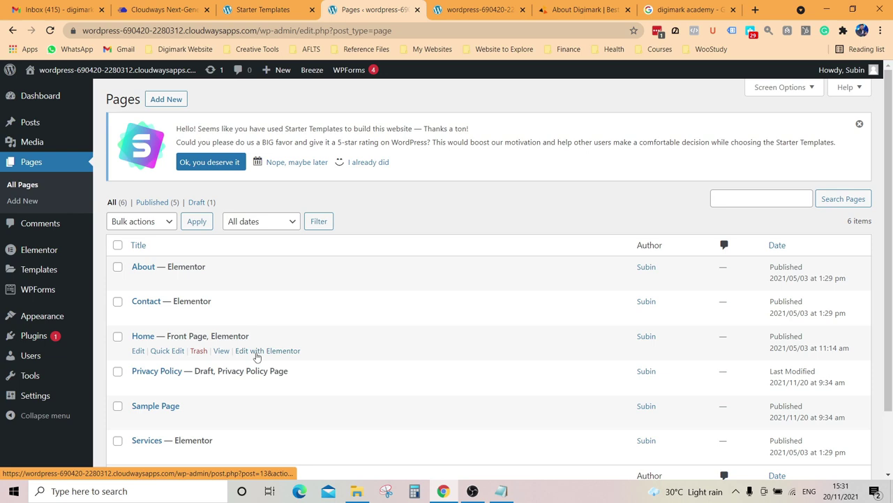
pyautogui.click(474, 10)
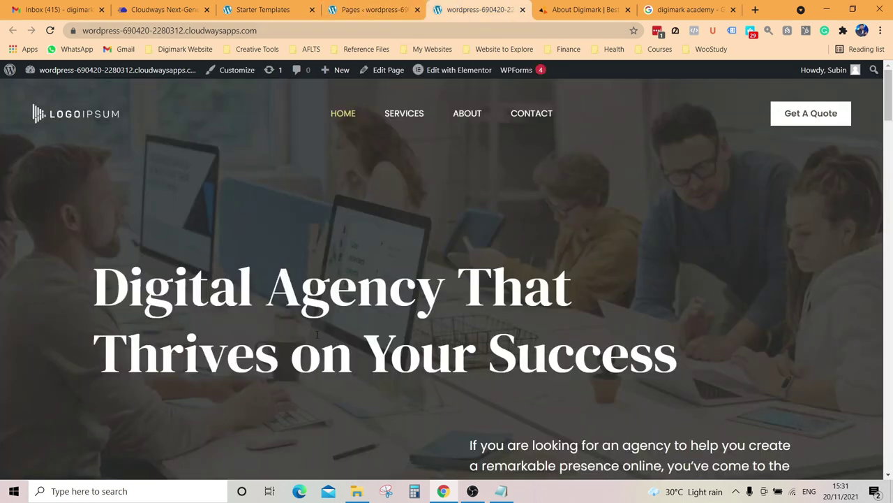
# Step: Open the home page in Elementor and select 'Agency That Thrives on Your Success' in the hero heading
pyautogui.moveTo(447, 76)
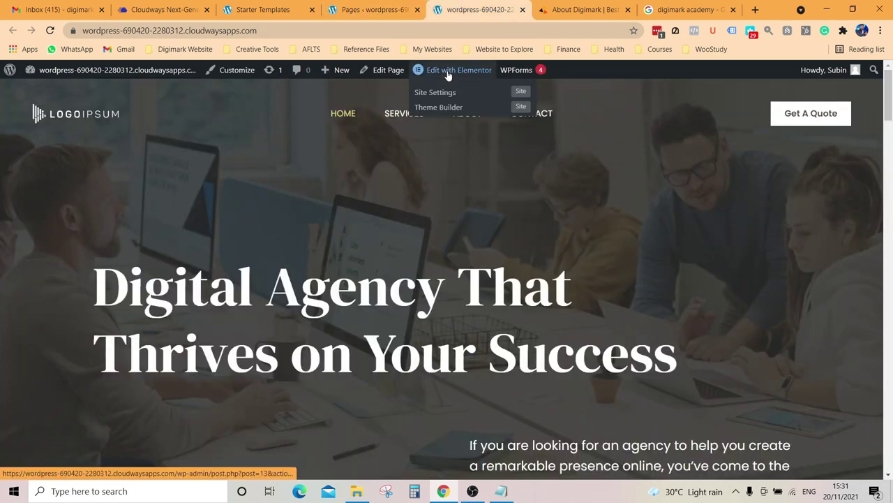
pyautogui.click(448, 73)
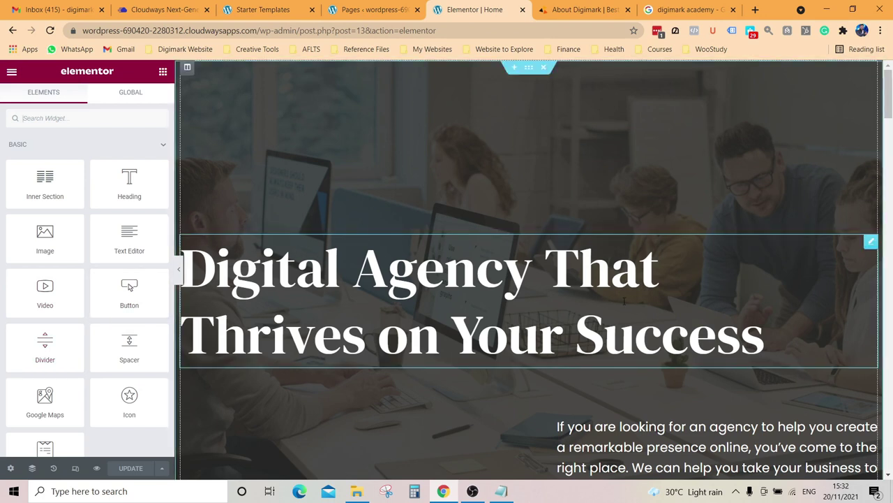
pyautogui.click(488, 286)
pyautogui.click(353, 267)
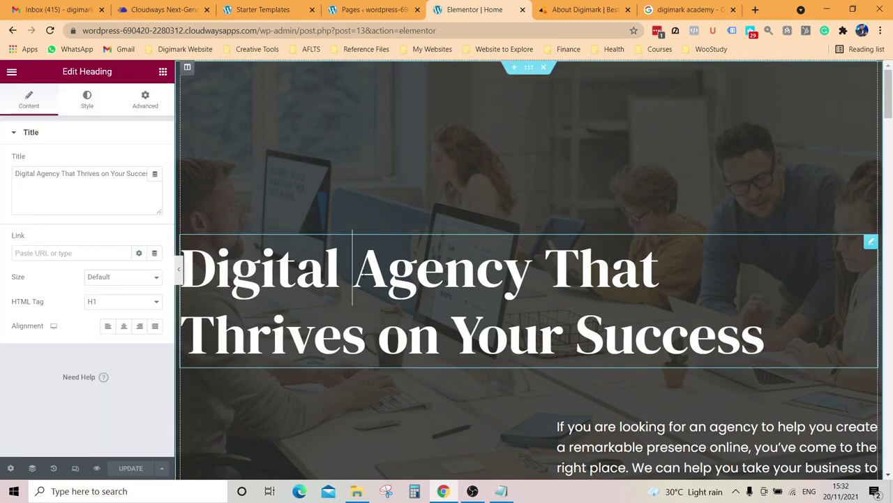
pyautogui.moveTo(352, 267); pyautogui.dragTo(773, 356)
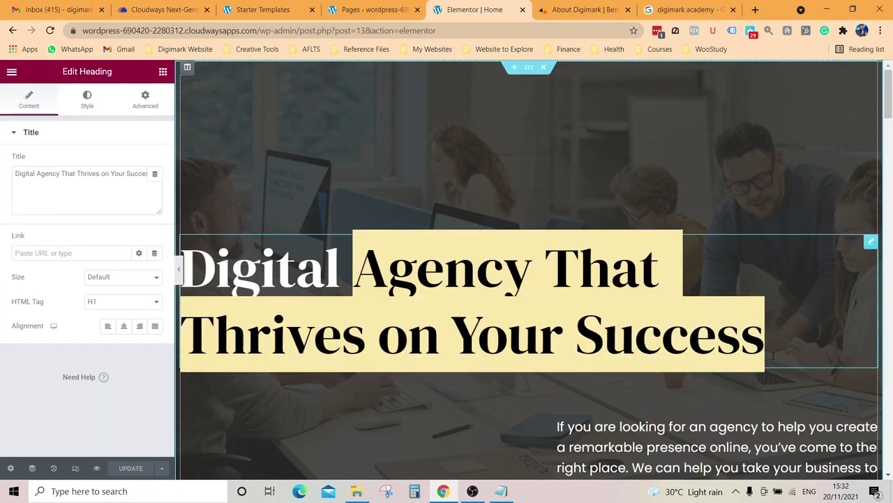
# Step: Replace the selected words with 'Marketing Academy in Kochi'
pyautogui.press('BackSpace')
pyautogui.write('Mark')
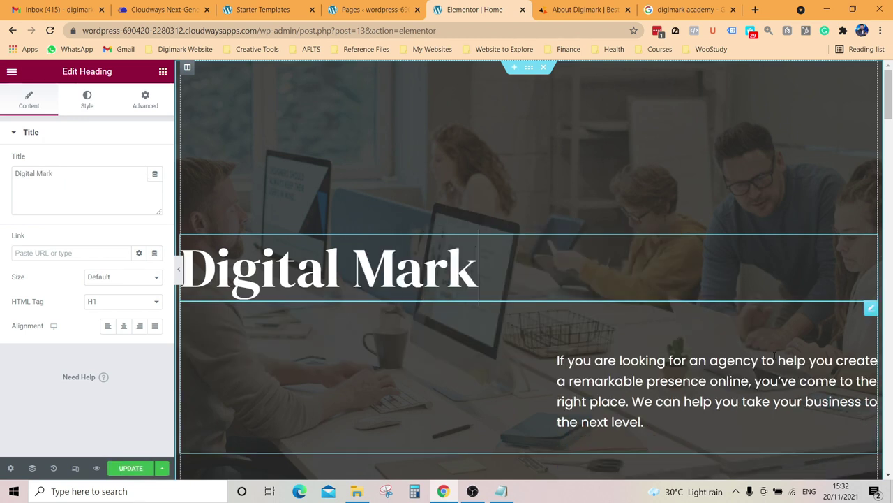
pyautogui.write('eting Acad')
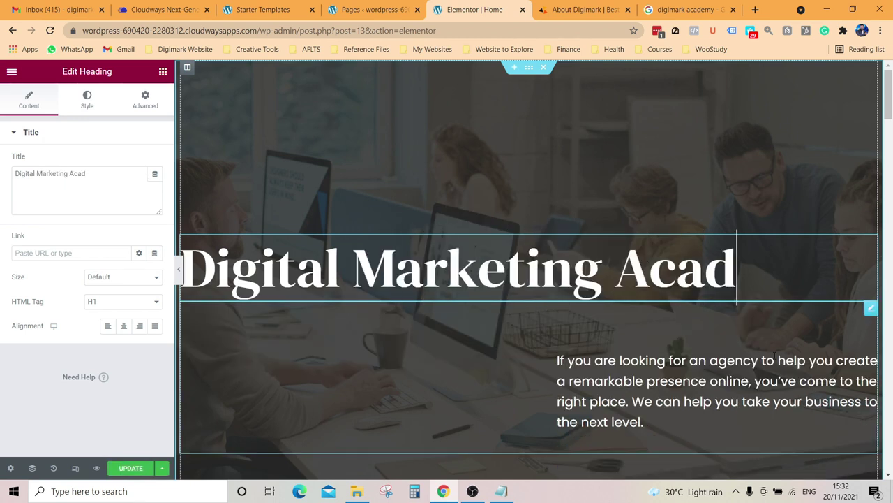
pyautogui.write('emy')
pyautogui.press('Return')
pyautogui.press('BackSpace')
pyautogui.write('in Kochi')
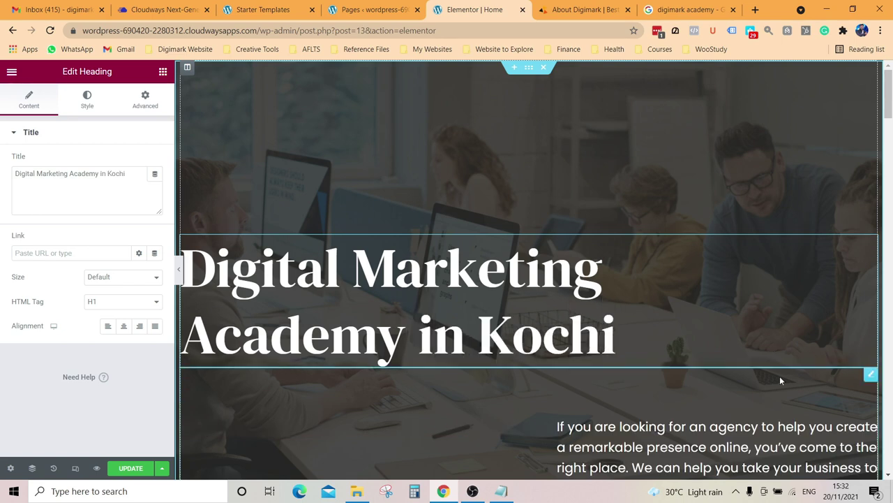
pyautogui.scroll(-2, 780, 379)
pyautogui.scroll(-2, 634, 267)
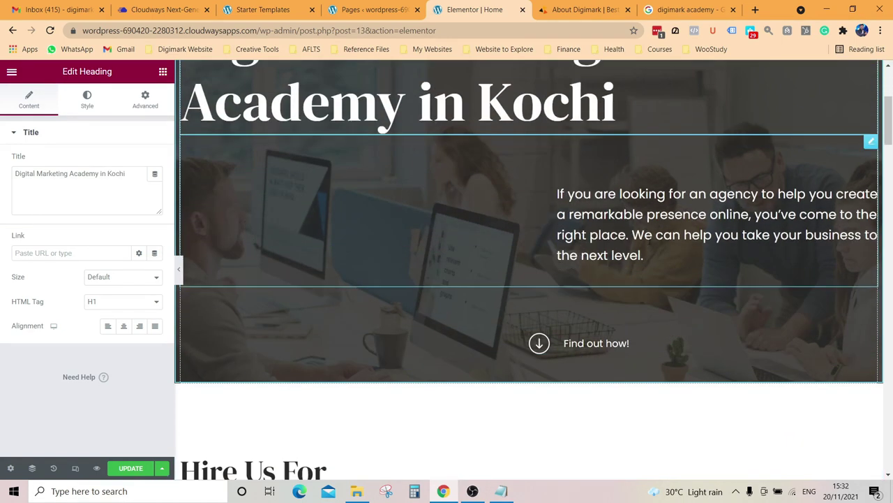
pyautogui.scroll(-4, 634, 267)
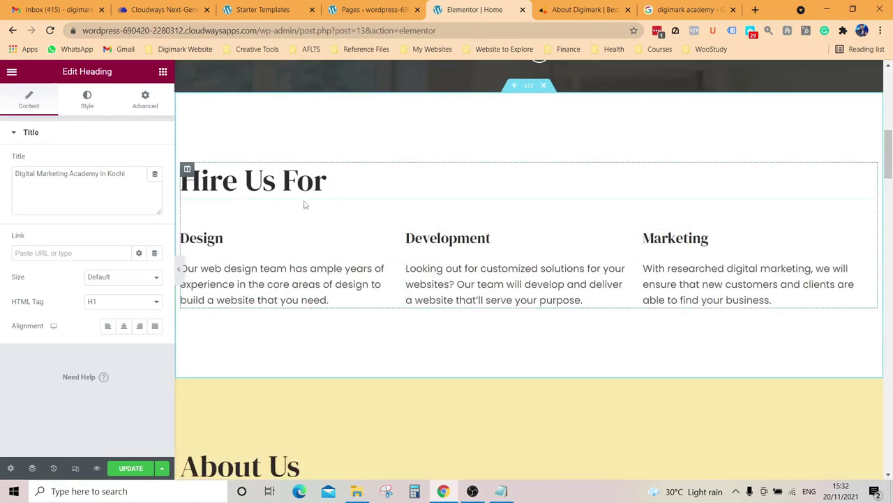
pyautogui.click(284, 234)
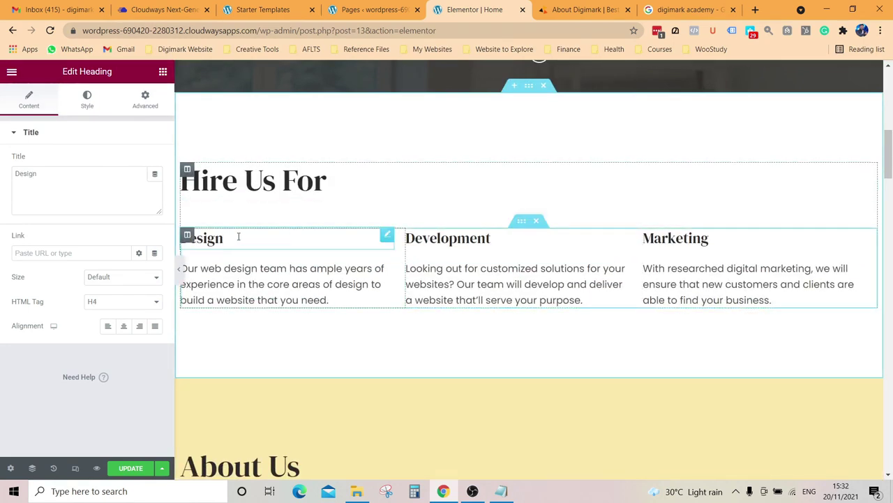